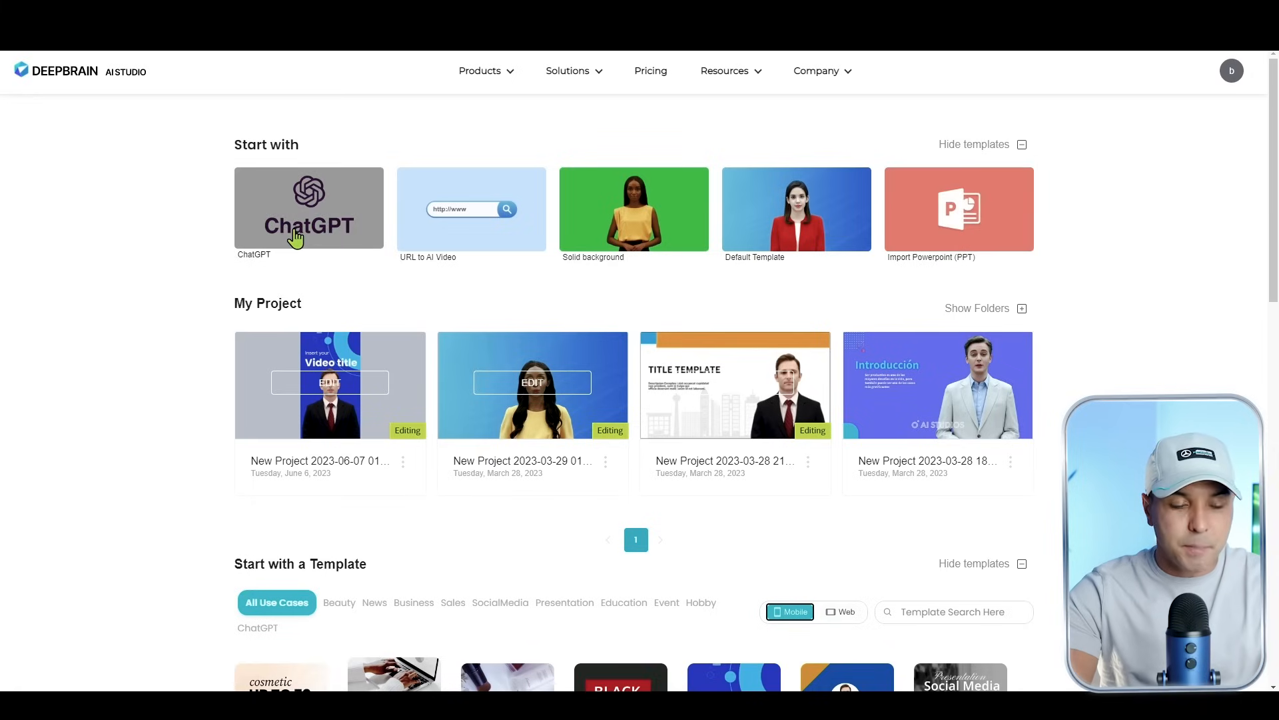
# Browse the Beauty and News video templates, viewing the News ones in both web and mobile formats
pyautogui.scroll(-4, 841, 365)
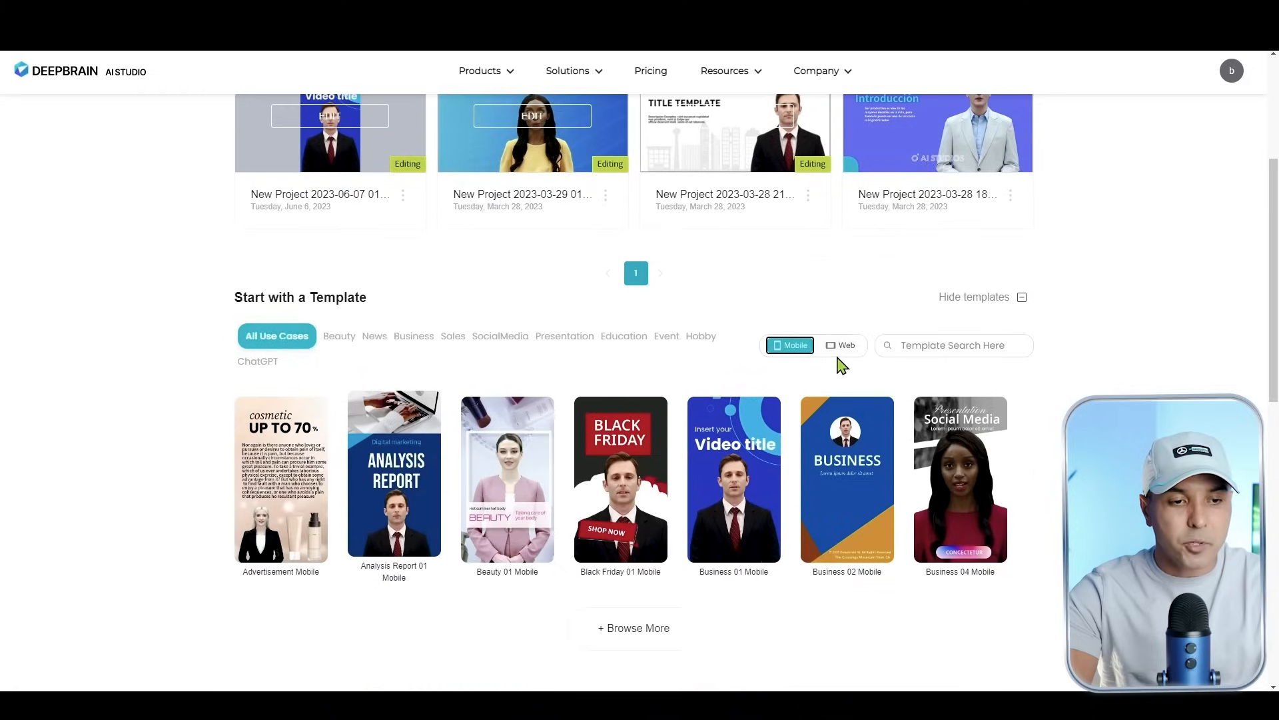
pyautogui.click(335, 343)
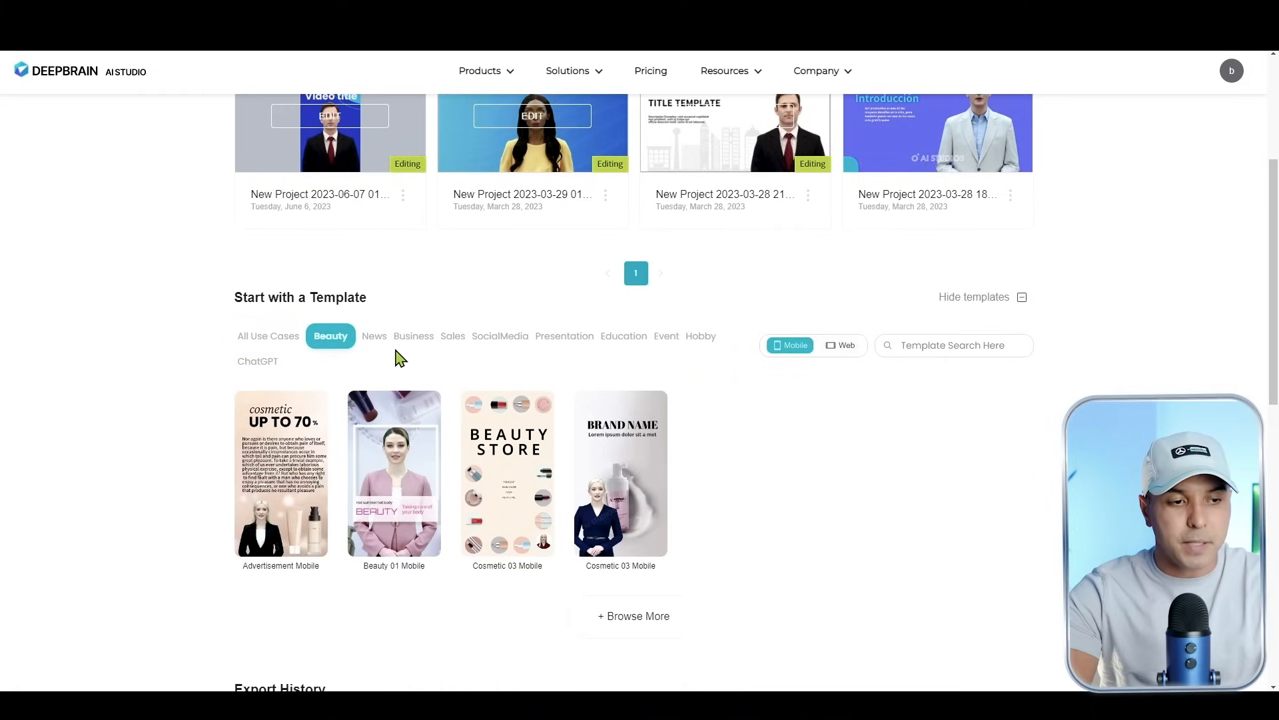
pyautogui.click(384, 341)
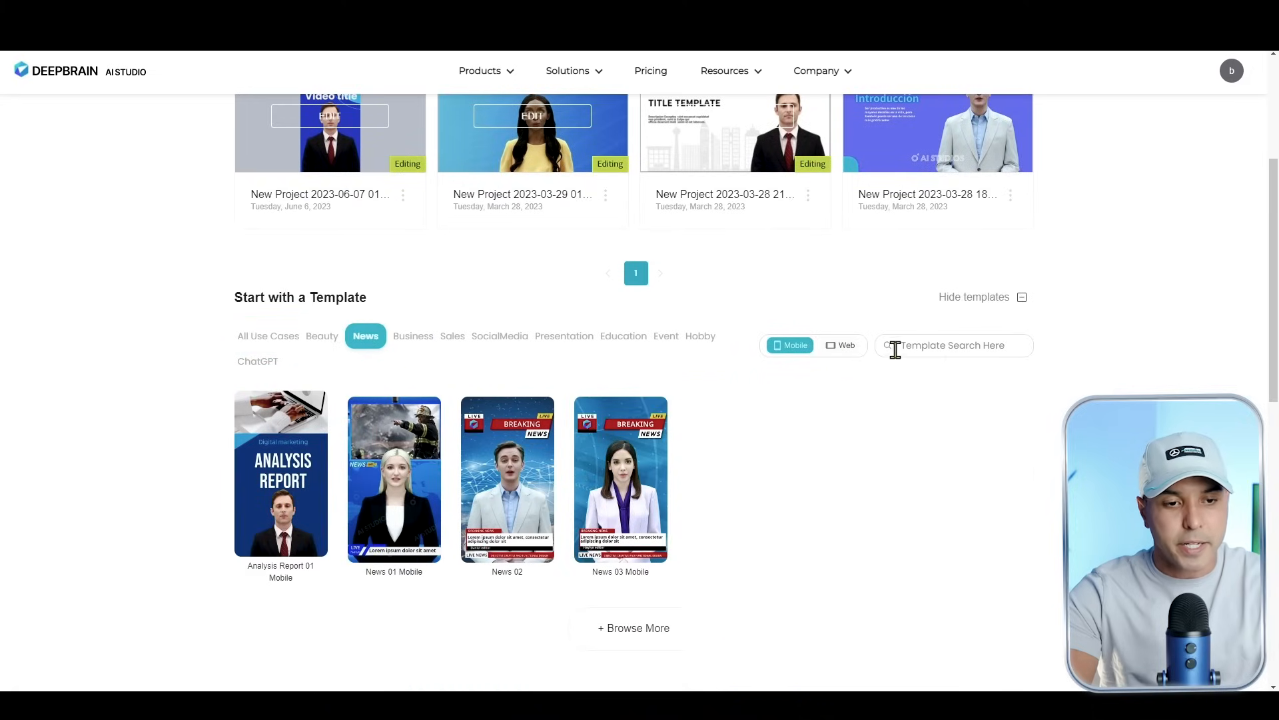
pyautogui.click(841, 346)
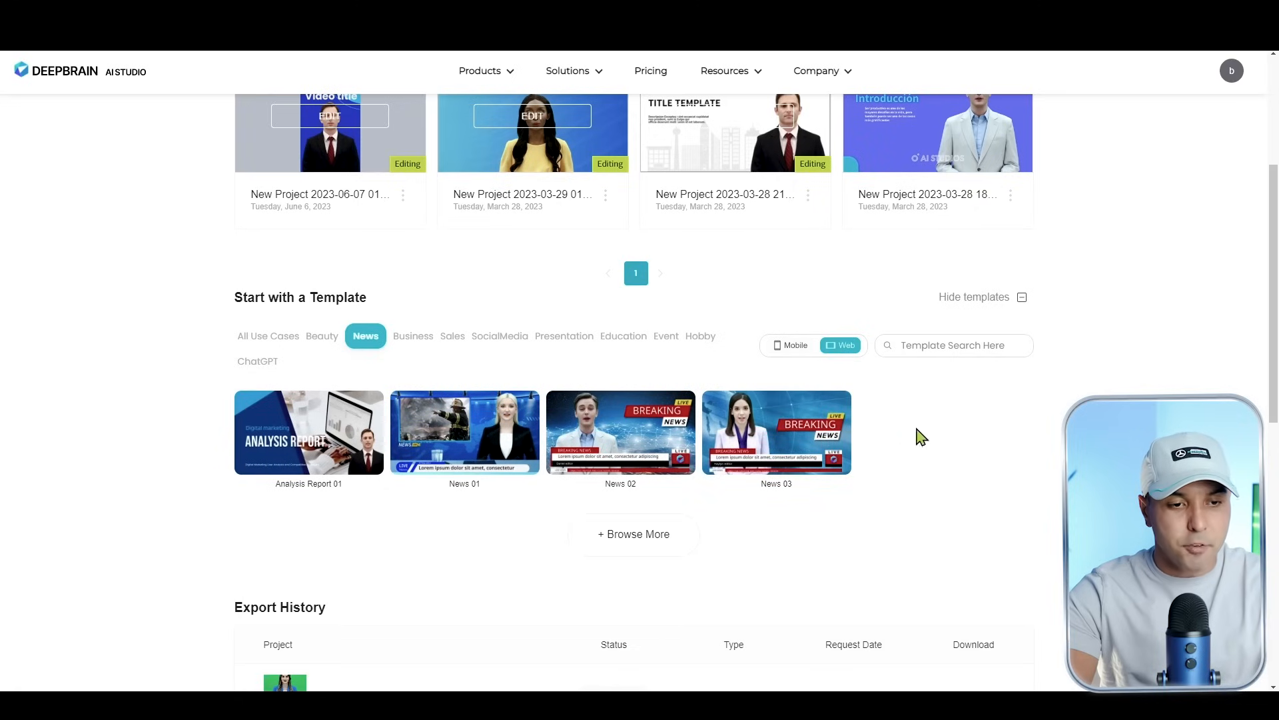
pyautogui.scroll(-2, 706, 442)
pyautogui.scroll(4, 766, 441)
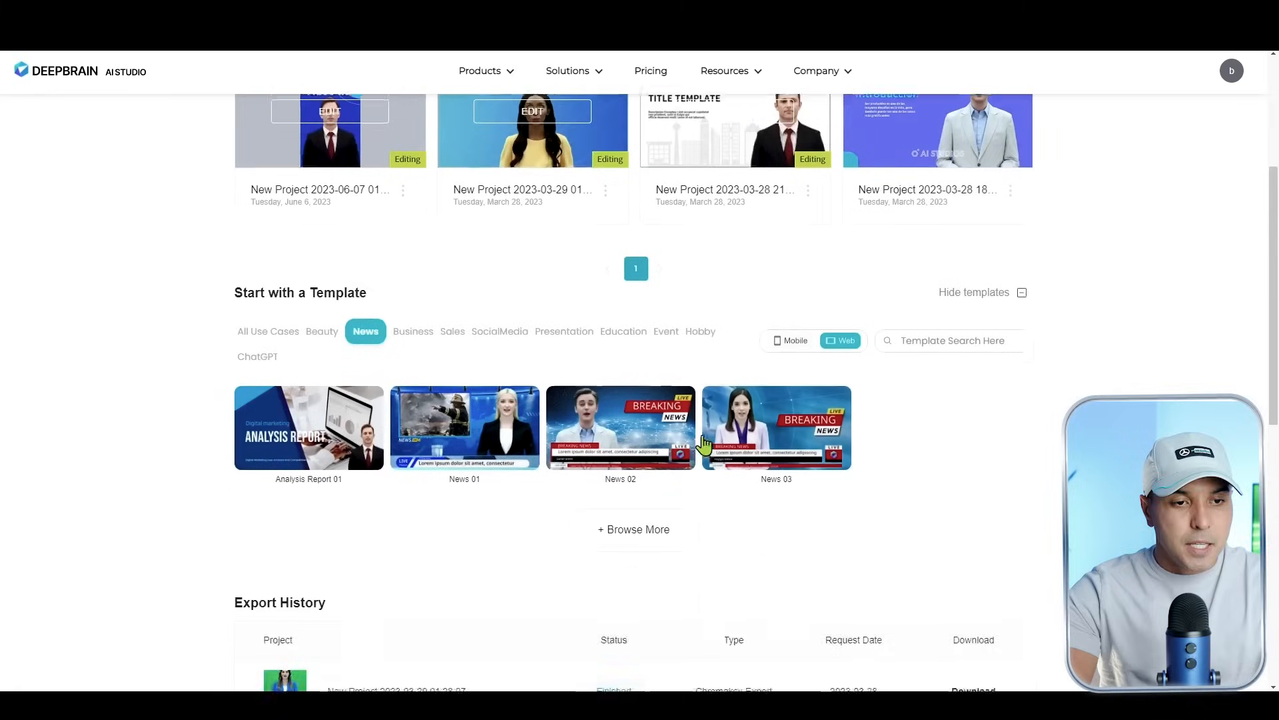
pyautogui.click(789, 479)
pyautogui.scroll(-4, 837, 502)
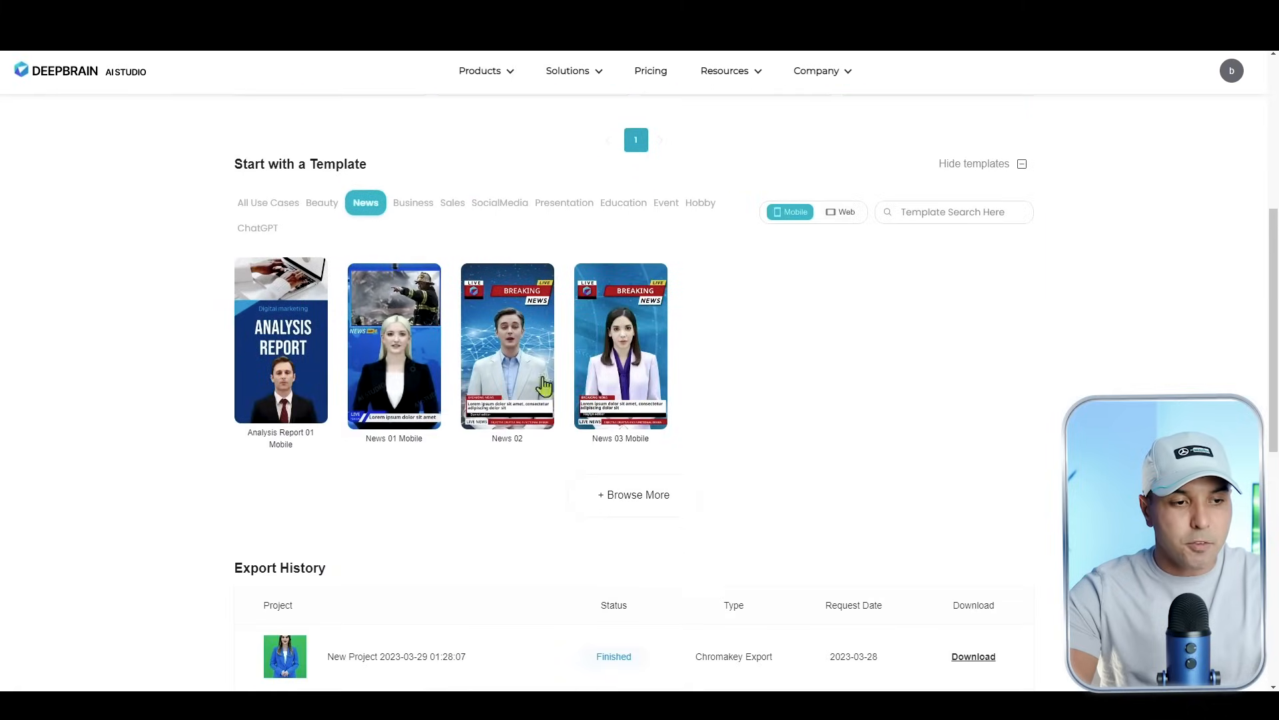
# Look through the mobile templates for all use cases, Business, Sales, SocialMedia and Presentation
pyautogui.click(292, 204)
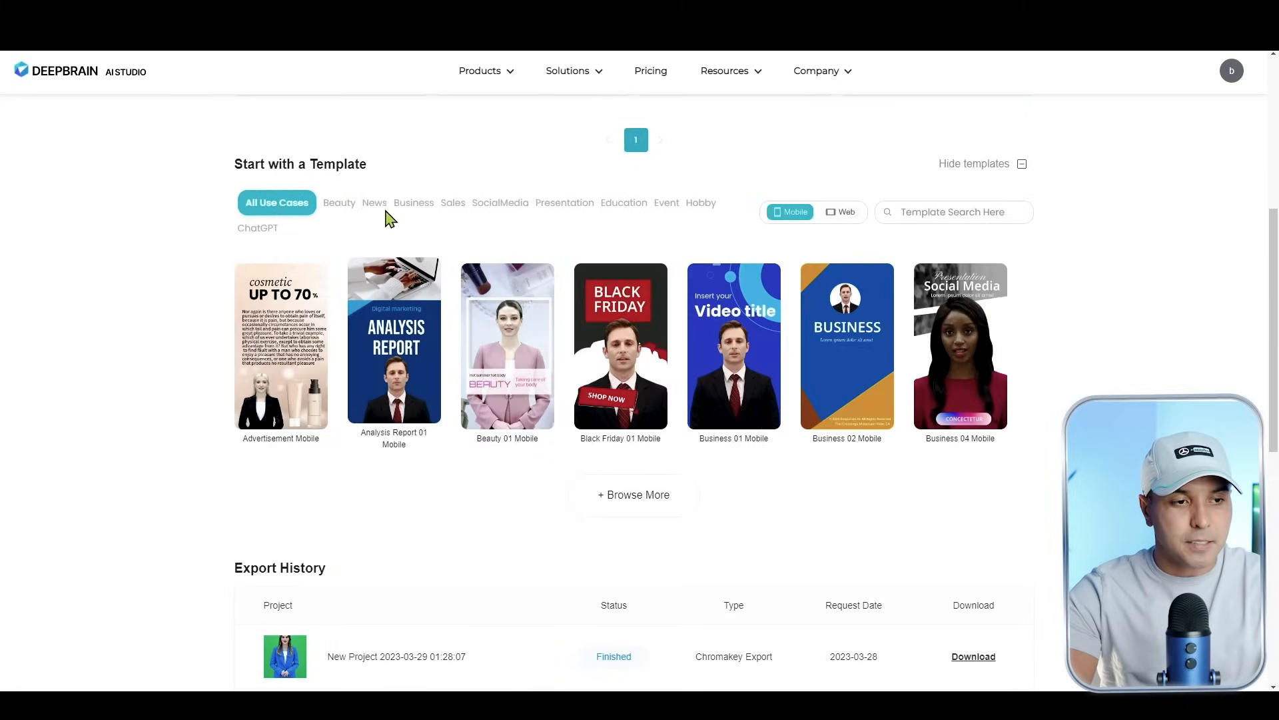
pyautogui.click(418, 207)
pyautogui.click(457, 208)
pyautogui.click(500, 209)
pyautogui.click(556, 207)
pyautogui.scroll(6, 620, 371)
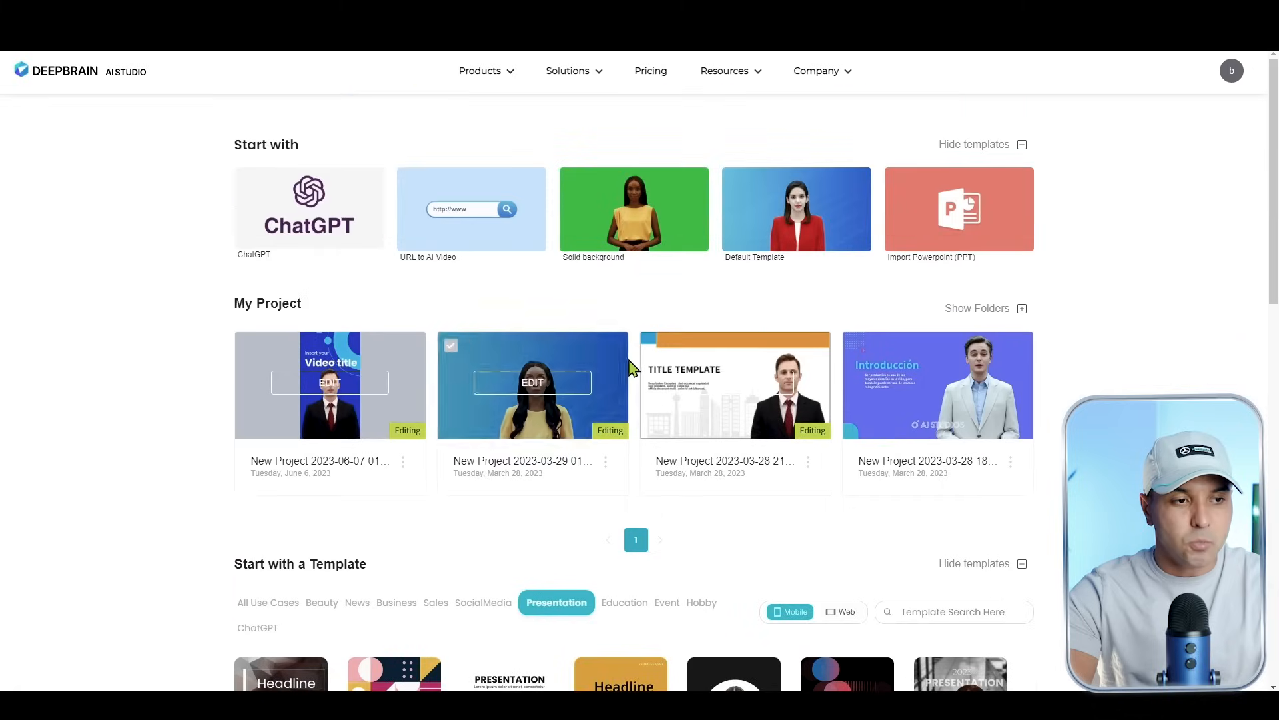
# Create a ChatGPT-based AI video on the topic "5 beneficios de yoga" using the preselected white and orange title template
pyautogui.click(313, 223)
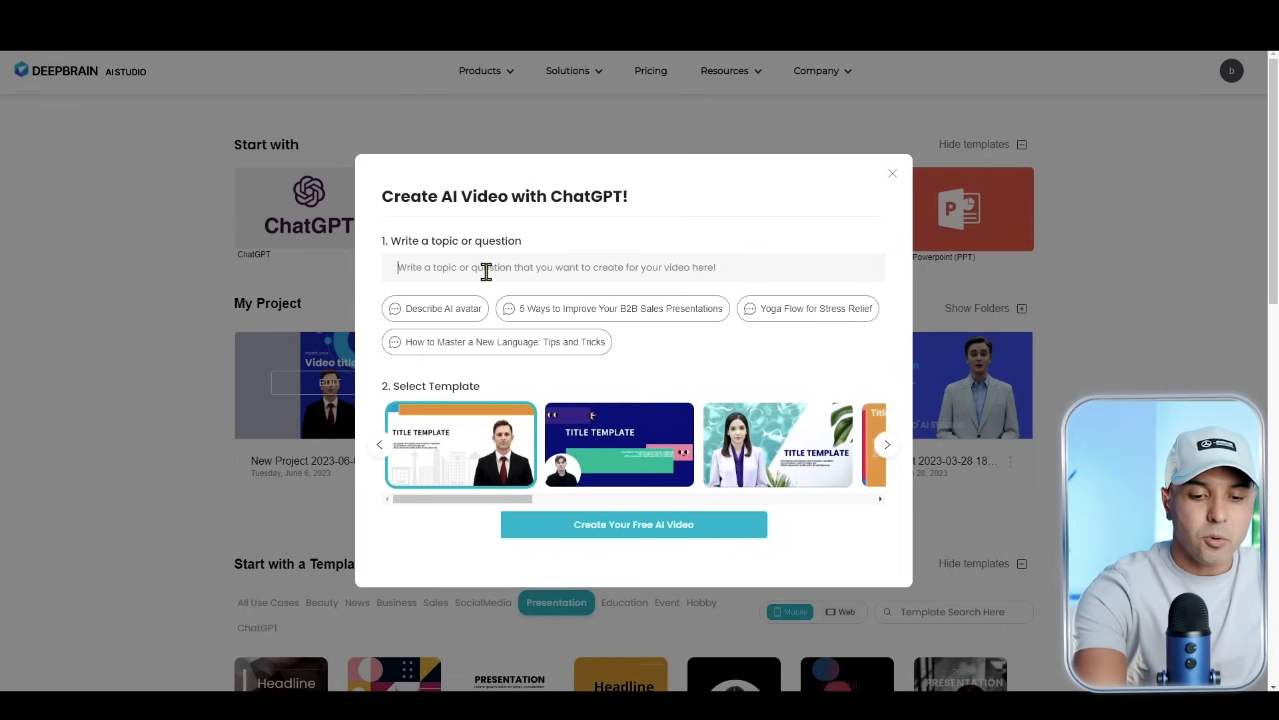
pyautogui.write('5 beneficios de yoga')
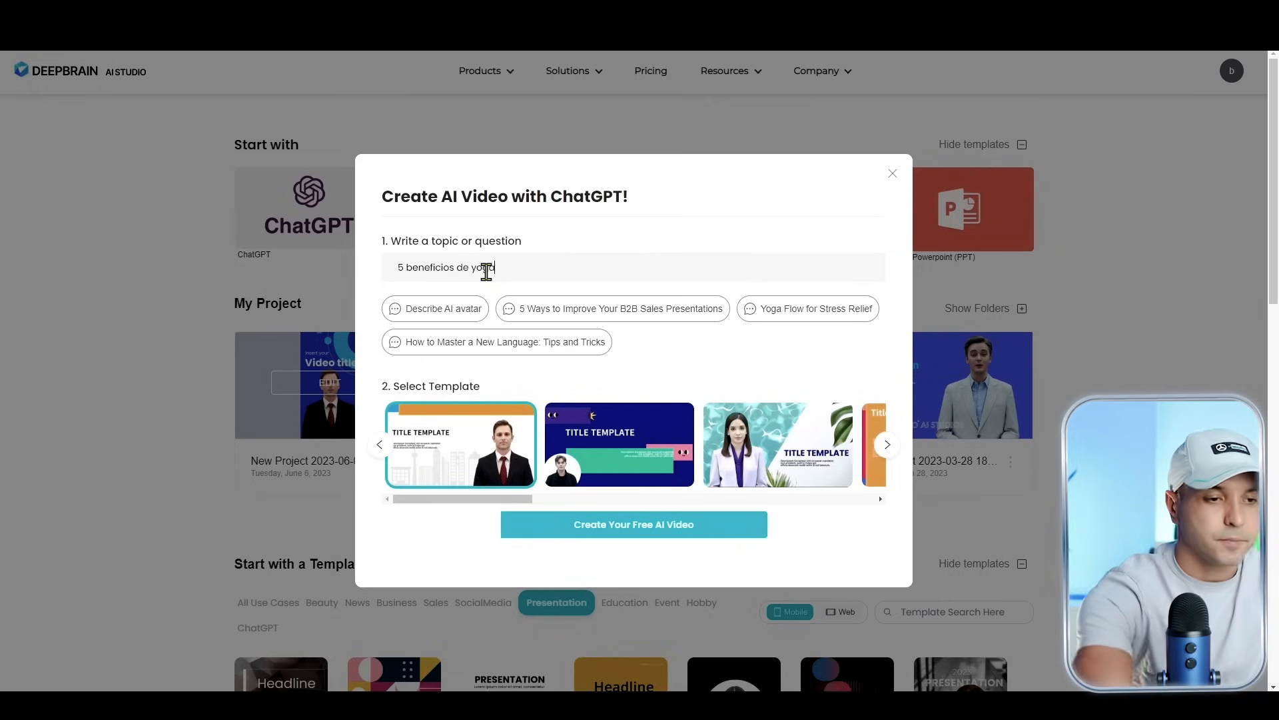
pyautogui.click(590, 530)
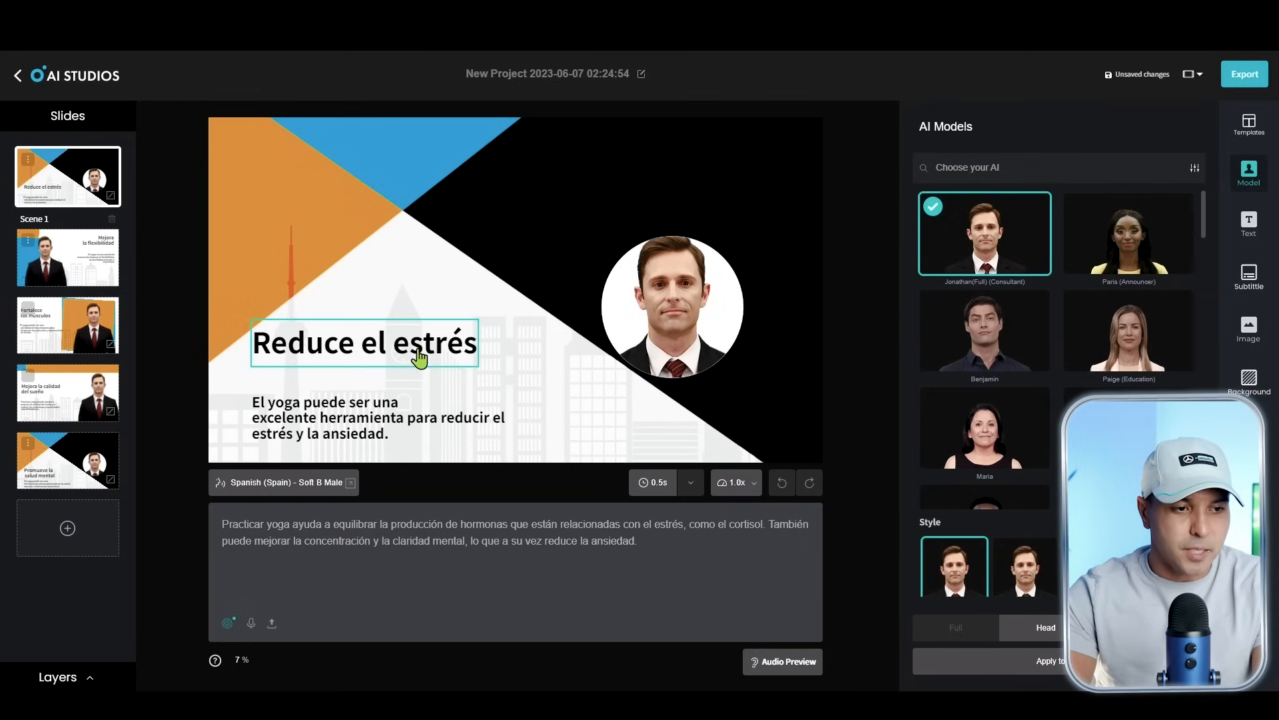
# Review the generated slides and scripts of scenes 2 to 5, and return to scene 1
pyautogui.click(78, 268)
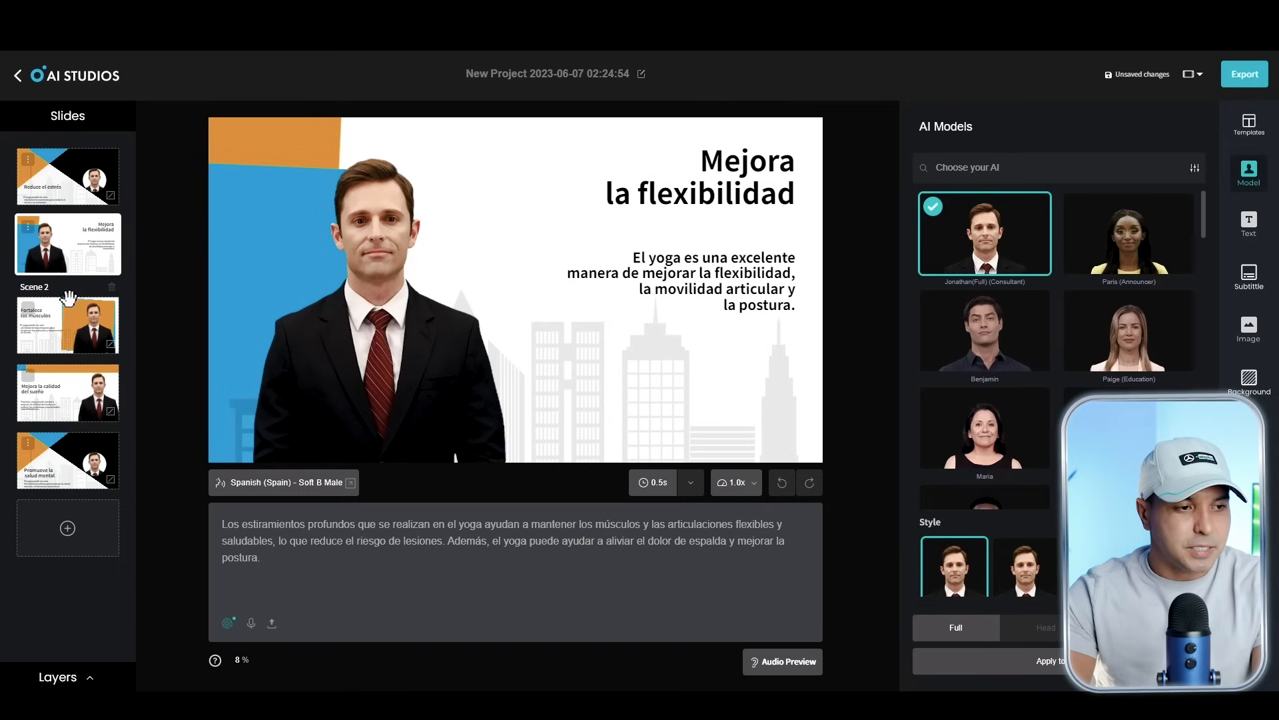
pyautogui.click(60, 327)
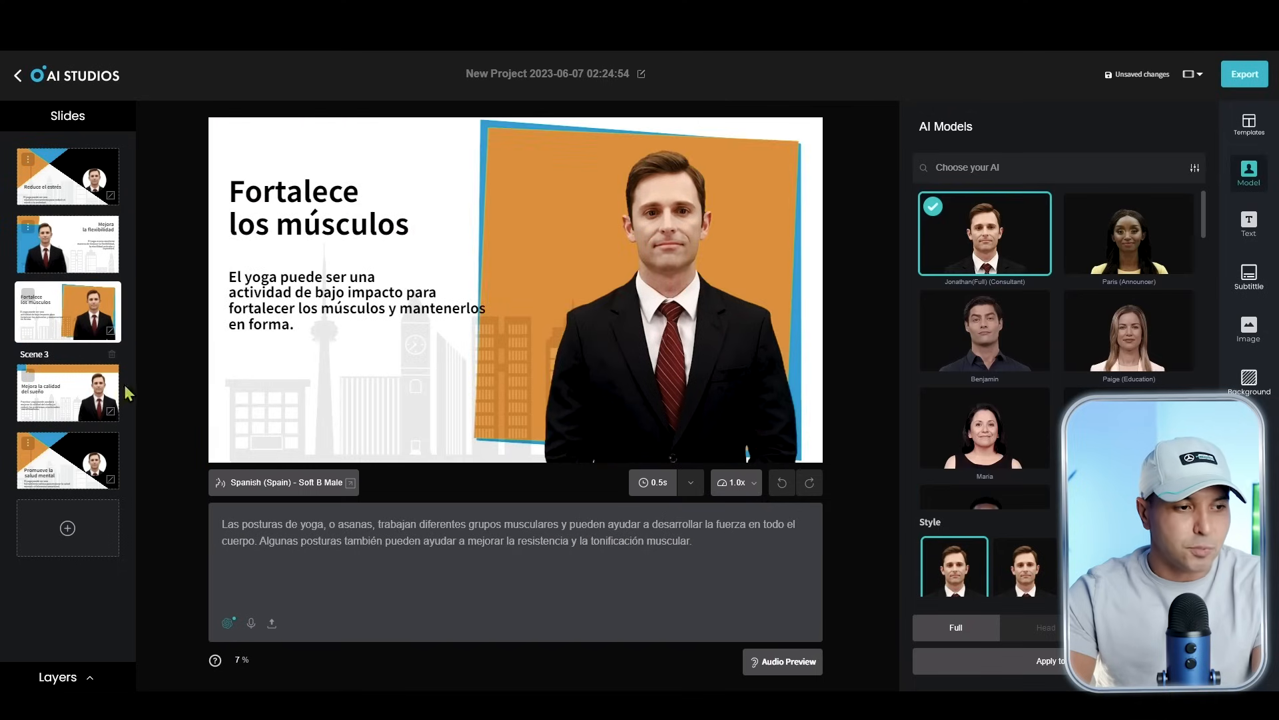
pyautogui.click(54, 398)
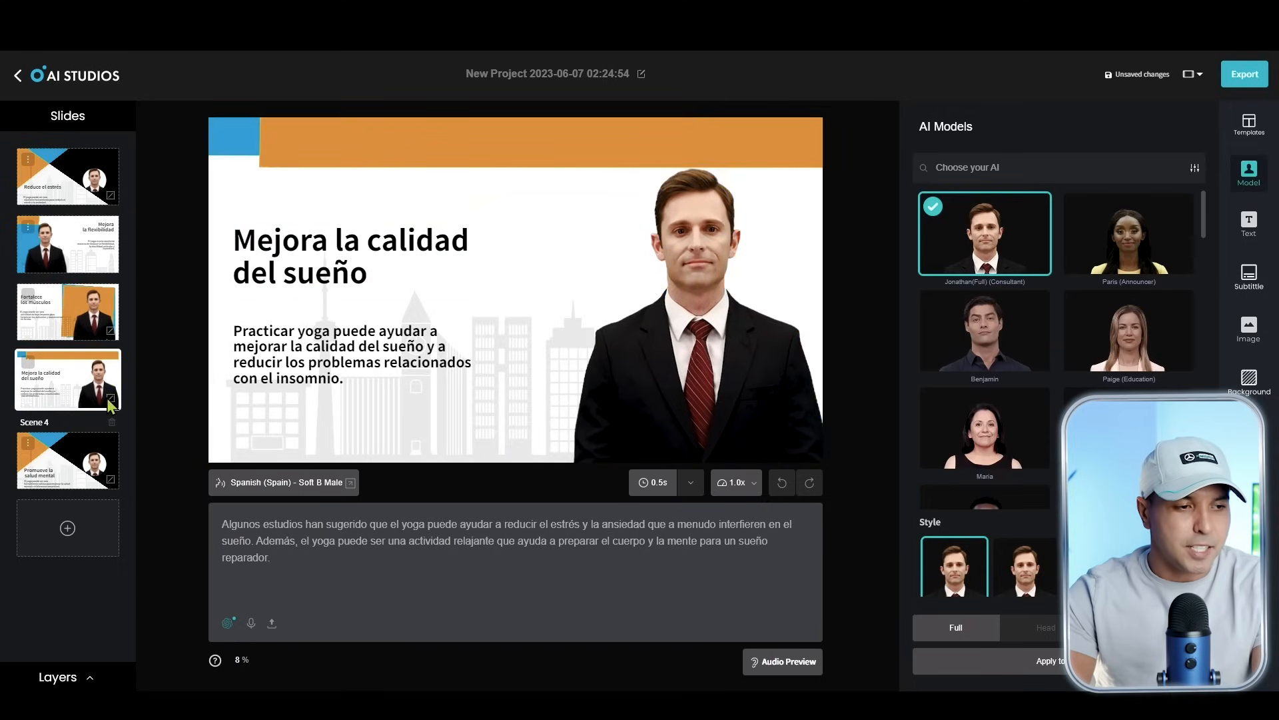
pyautogui.click(51, 445)
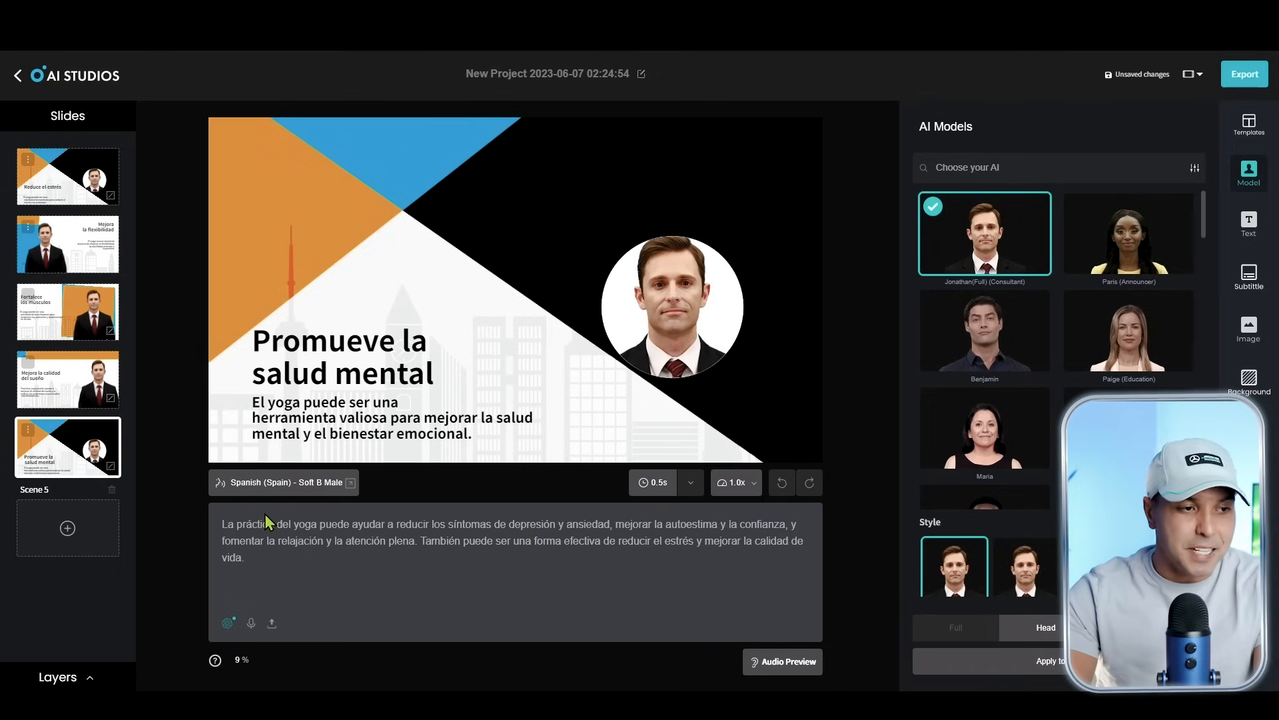
pyautogui.click(94, 198)
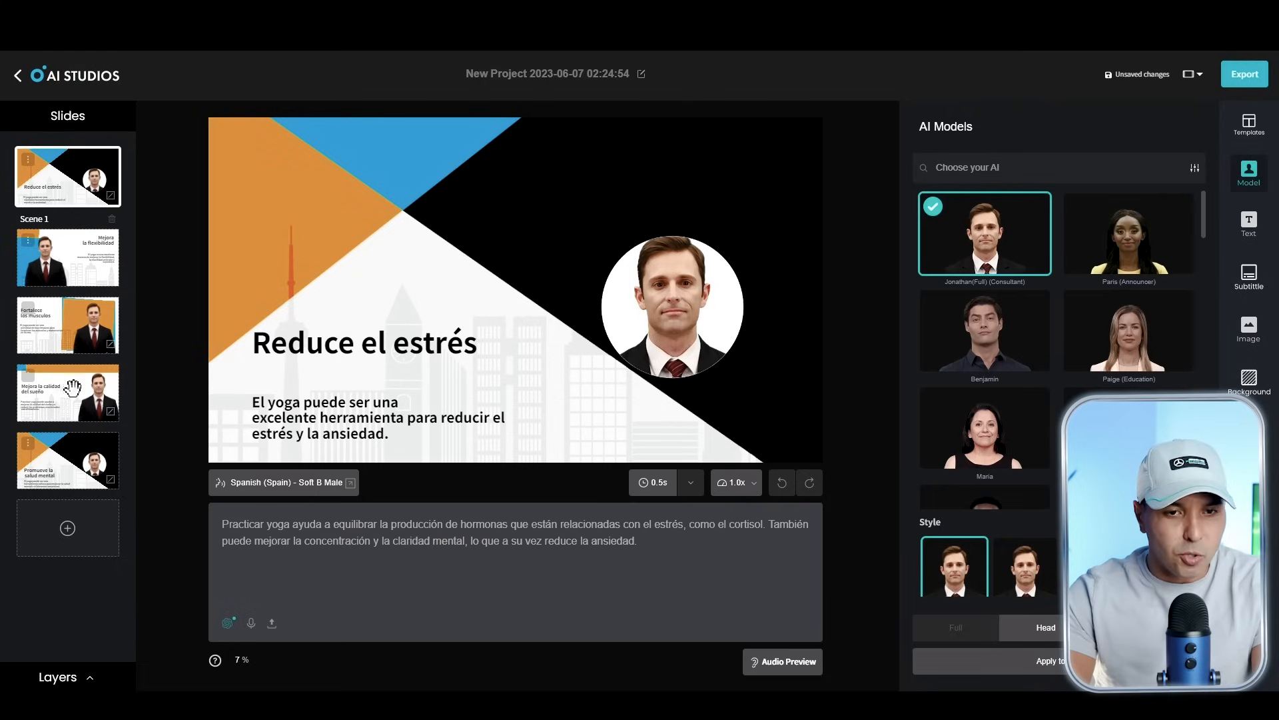
# Browse the template library available inside the project editor
pyautogui.click(1246, 141)
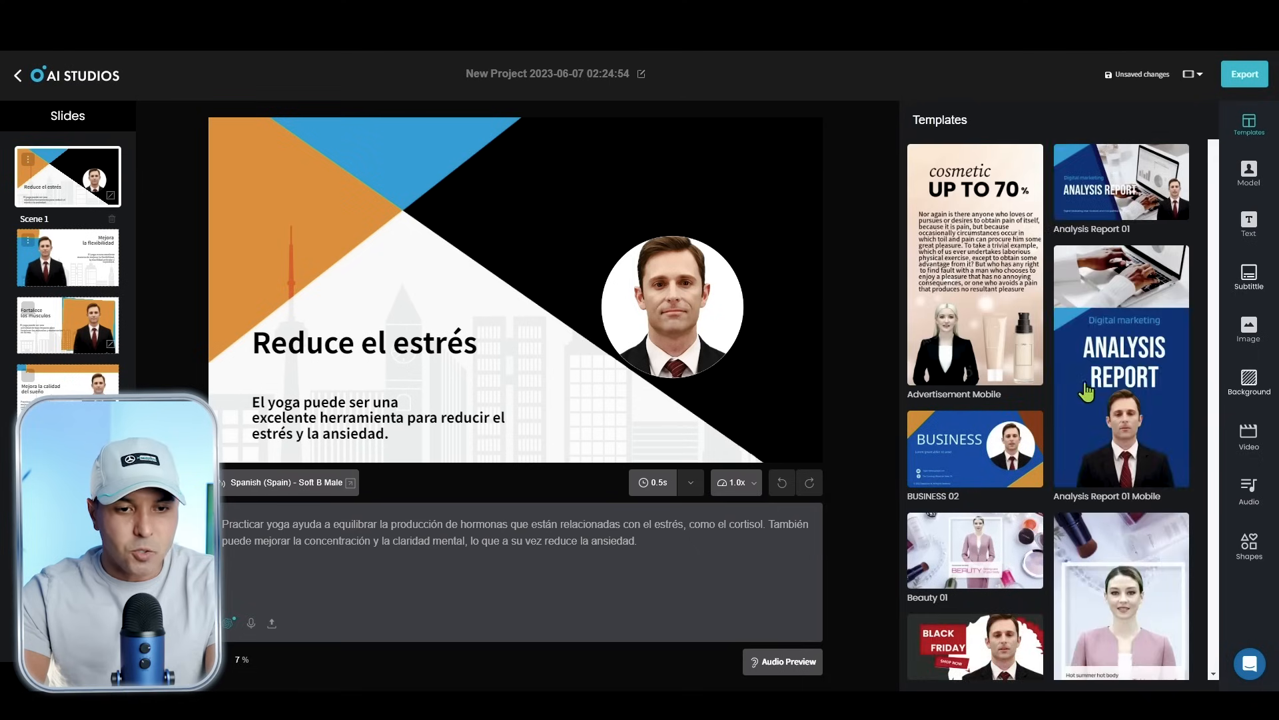
pyautogui.scroll(-5, 1093, 392)
pyautogui.scroll(-10, 1093, 392)
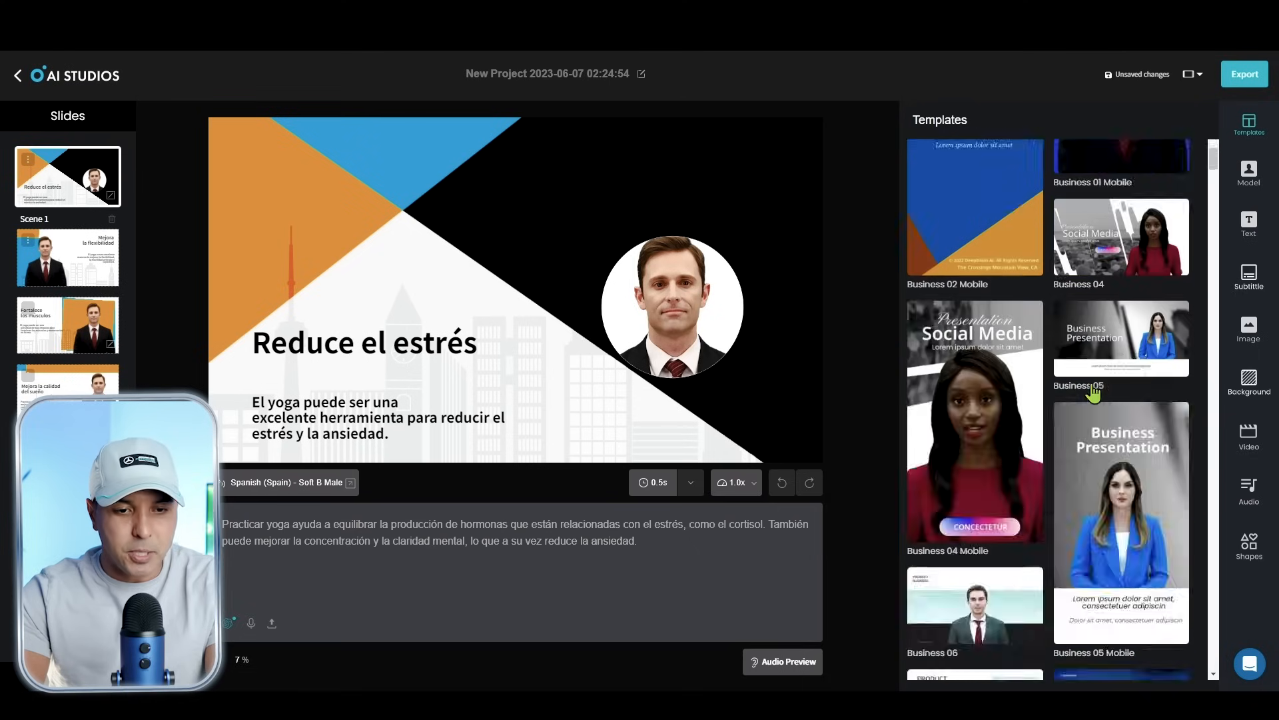
pyautogui.scroll(-10, 1094, 393)
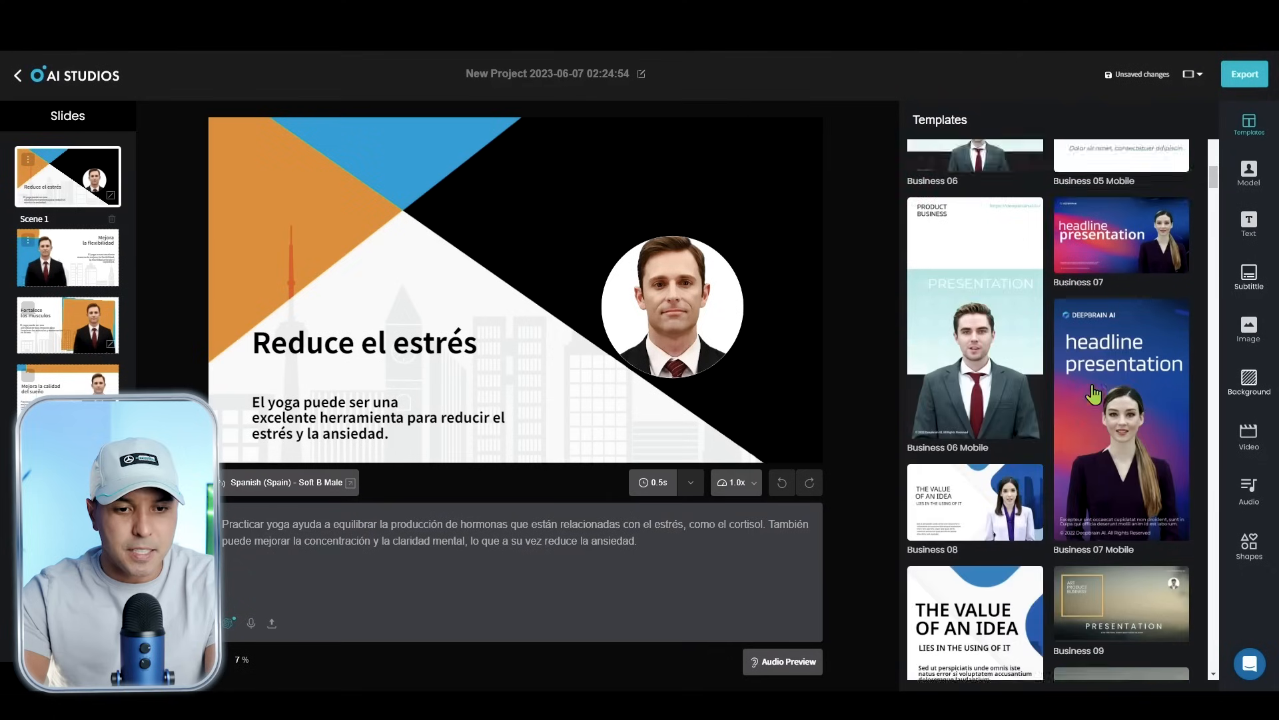
pyautogui.scroll(-3, 1097, 395)
pyautogui.scroll(10, 1093, 394)
pyautogui.scroll(10, 1094, 394)
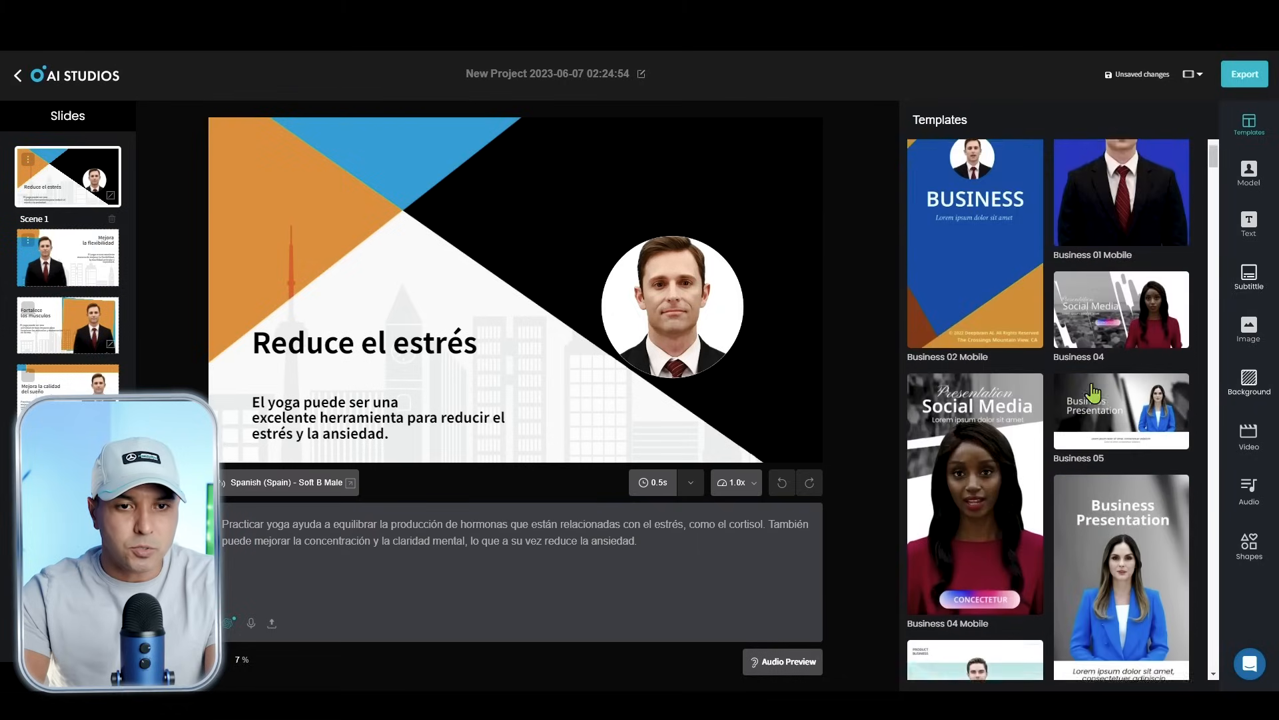
# Choose the landscape format for the project and add the first scene of the Analysis Report 01 template as a new slide
pyautogui.click(1197, 78)
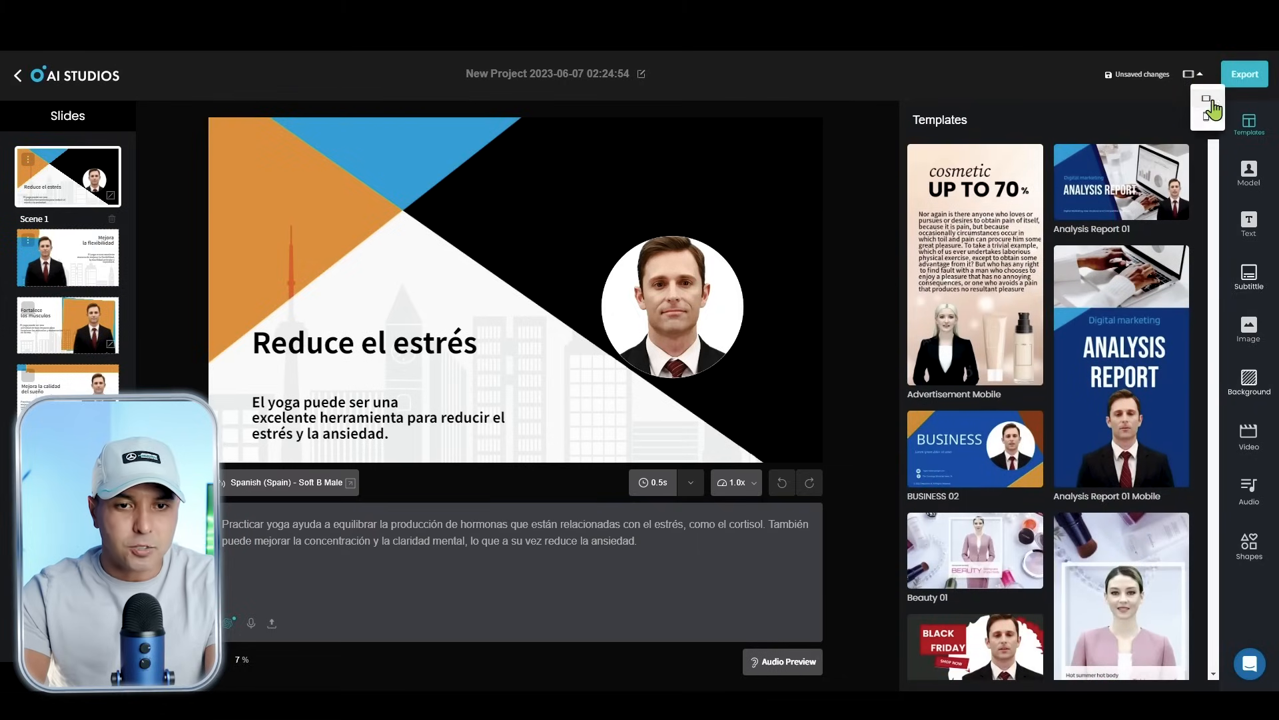
pyautogui.click(1208, 100)
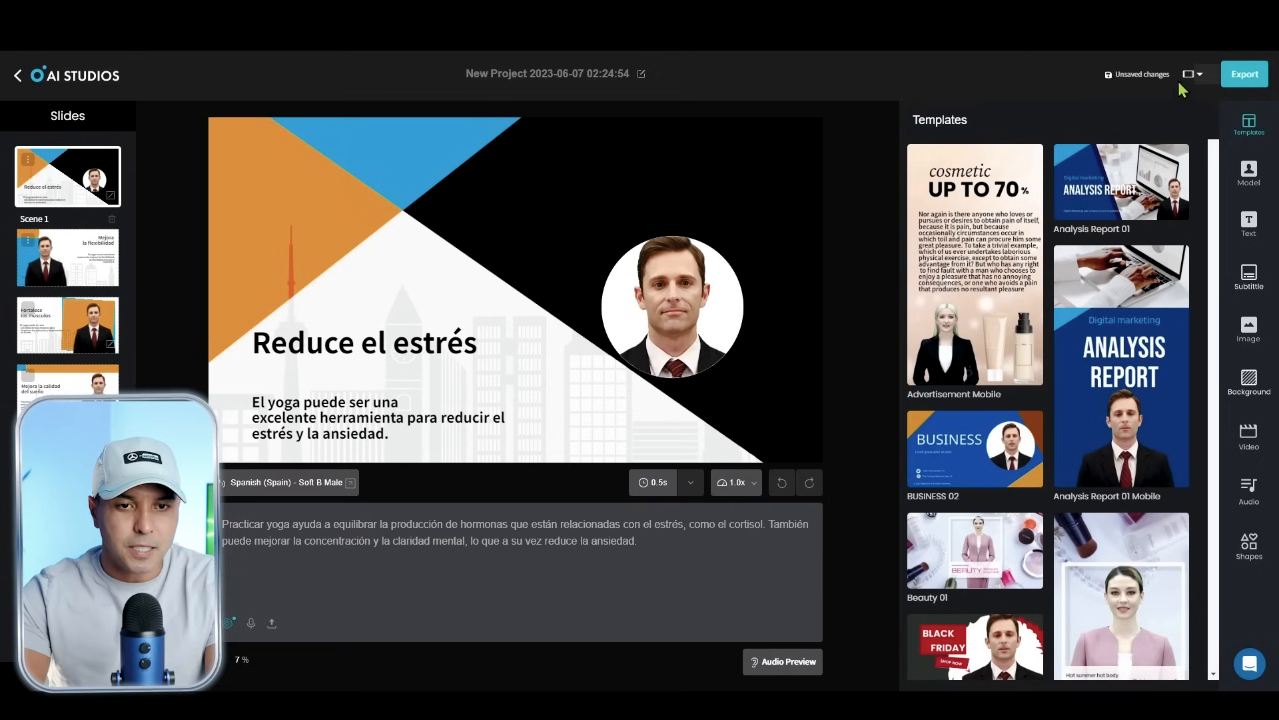
pyautogui.scroll(-1, 1127, 189)
pyautogui.scroll(1, 1144, 215)
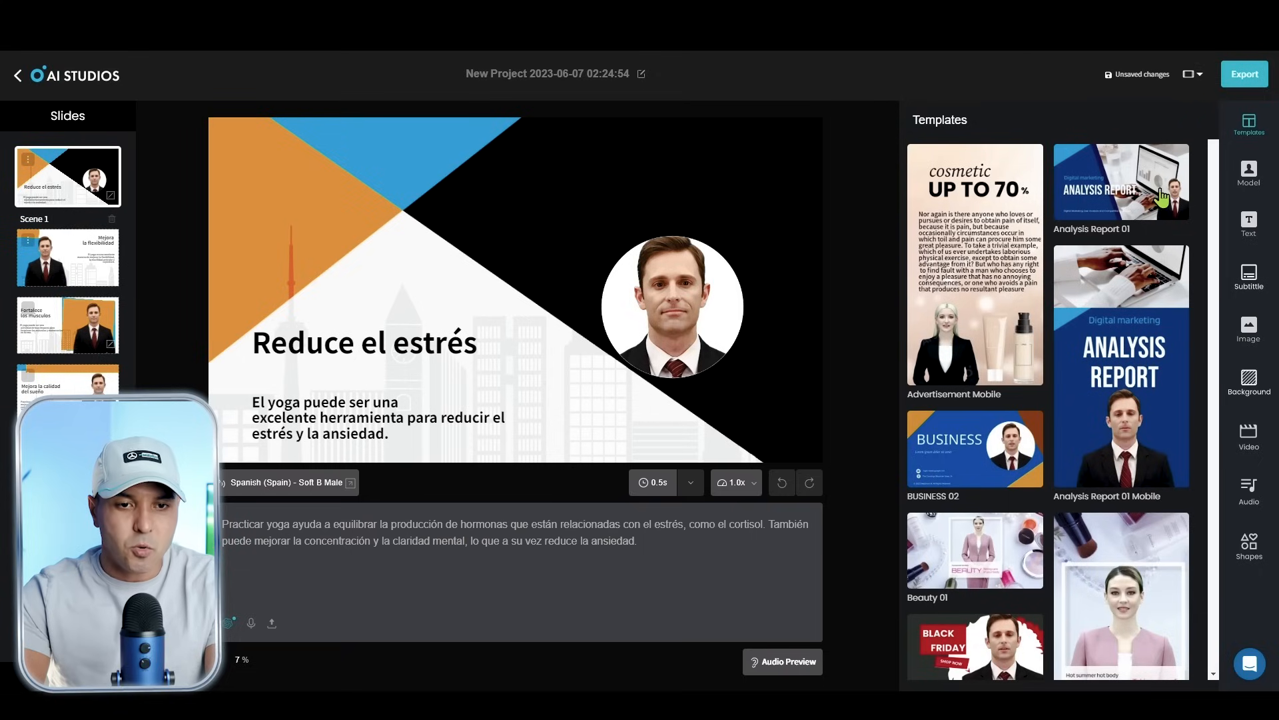
pyautogui.click(1162, 197)
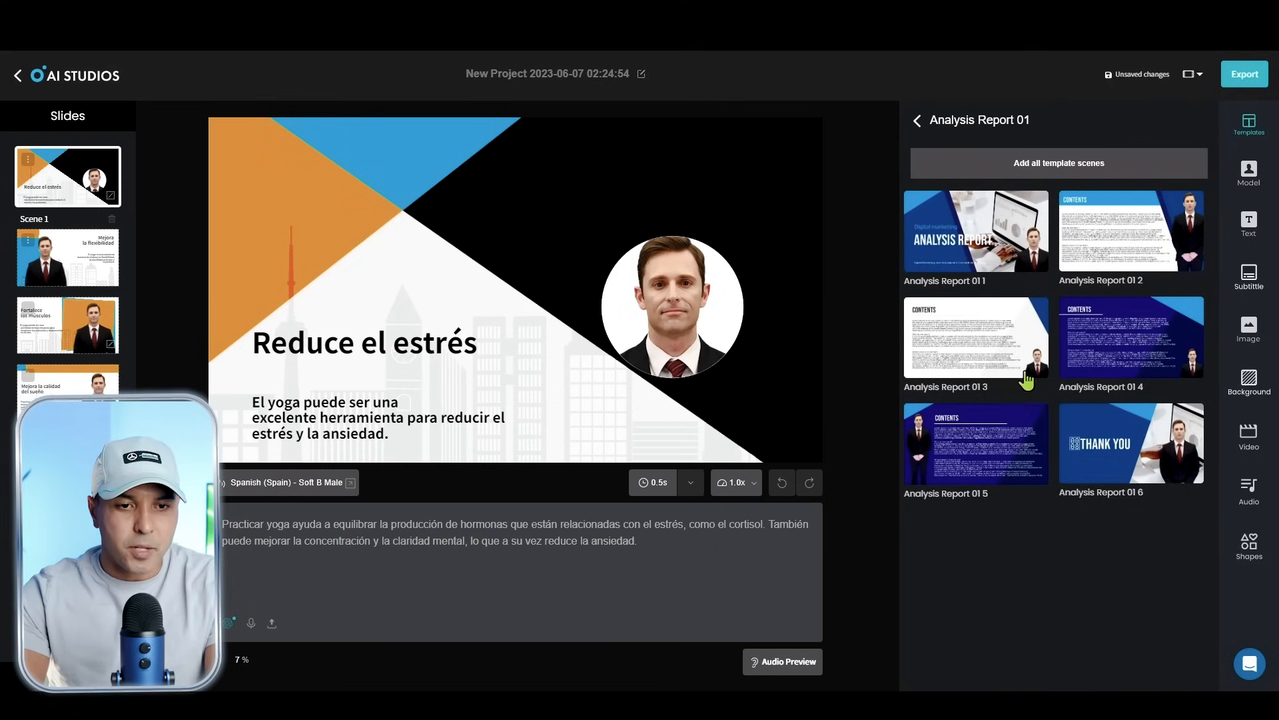
pyautogui.click(1009, 245)
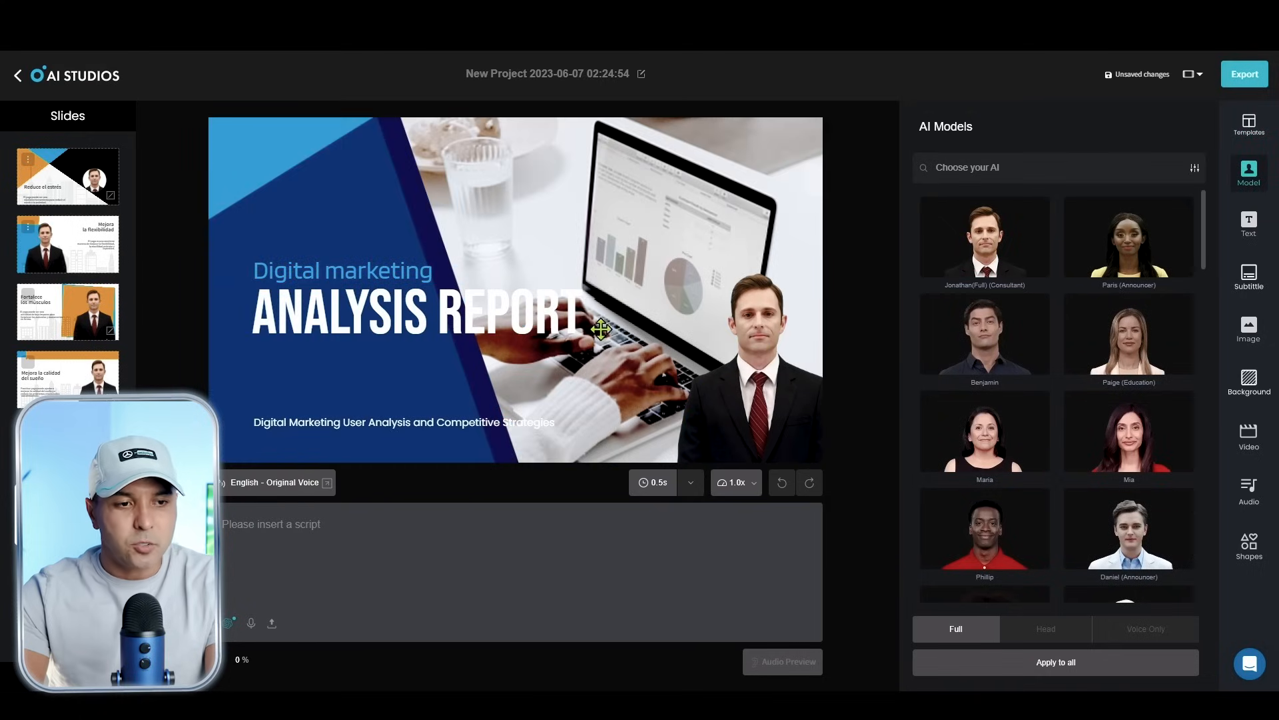
# Inspect the laptop image in the added Analysis Report scene and compare that slide with scenes 1 and 2
pyautogui.click(642, 236)
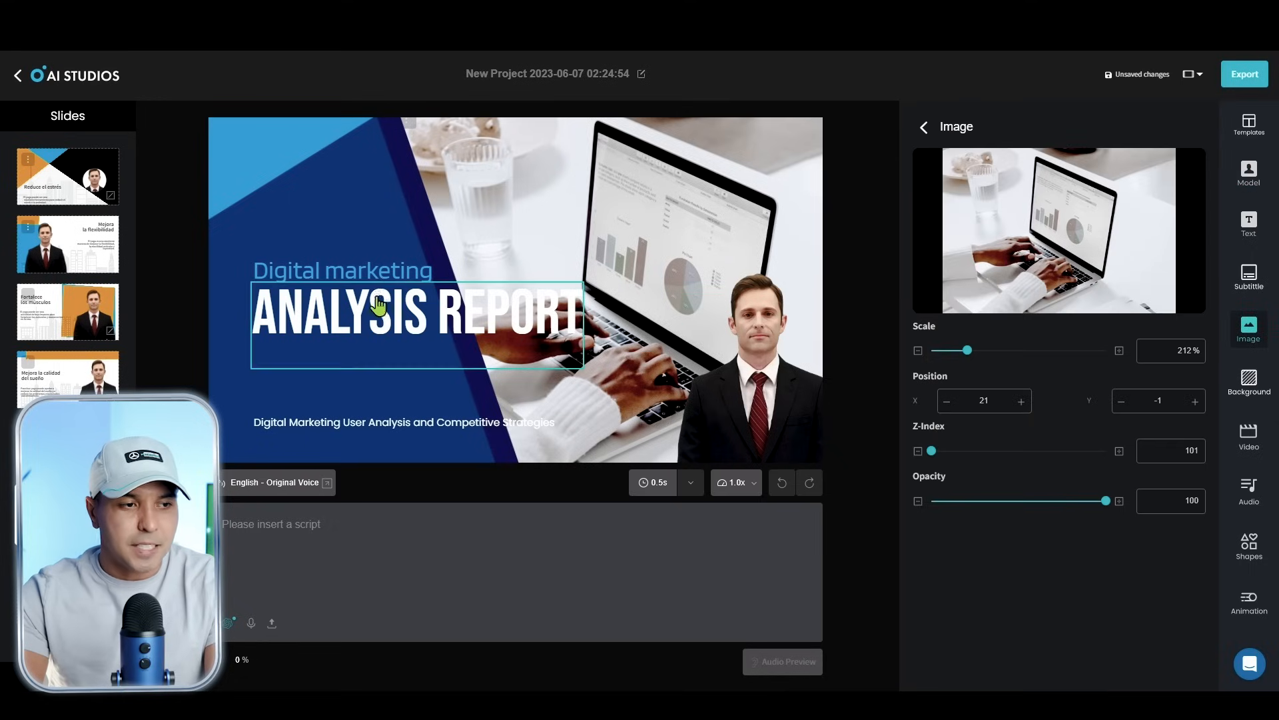
pyautogui.click(112, 233)
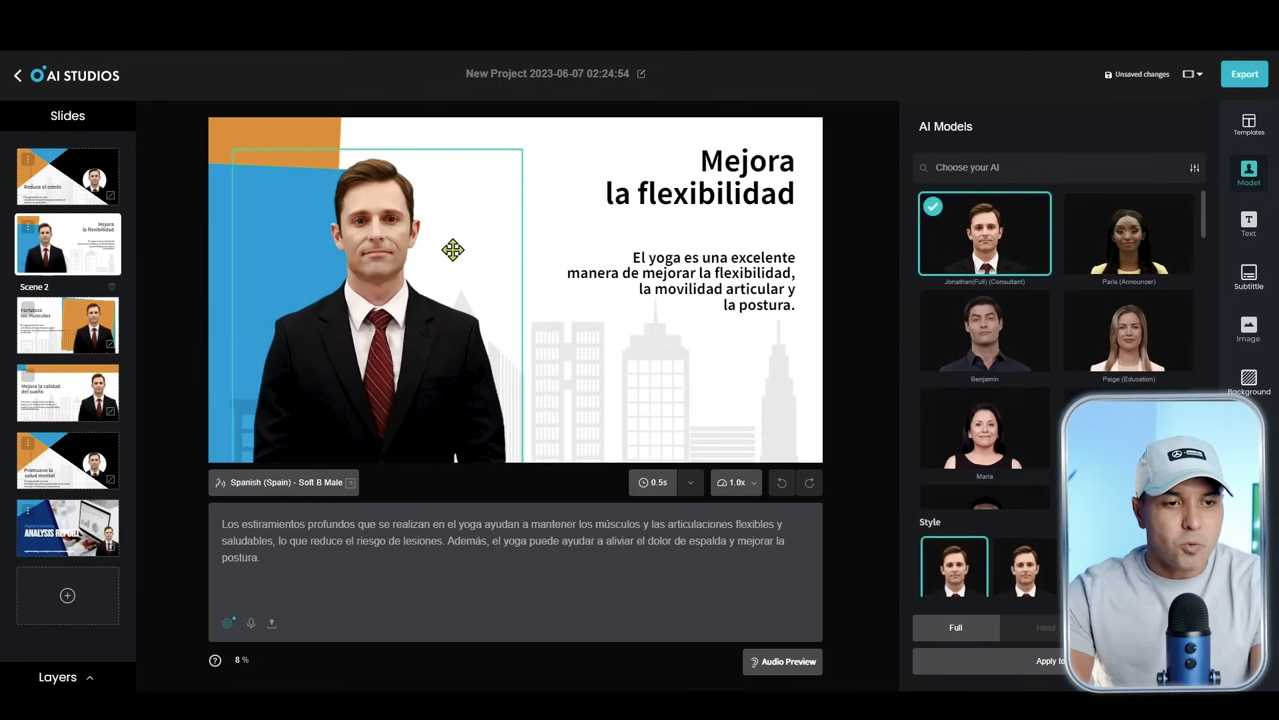
pyautogui.click(103, 186)
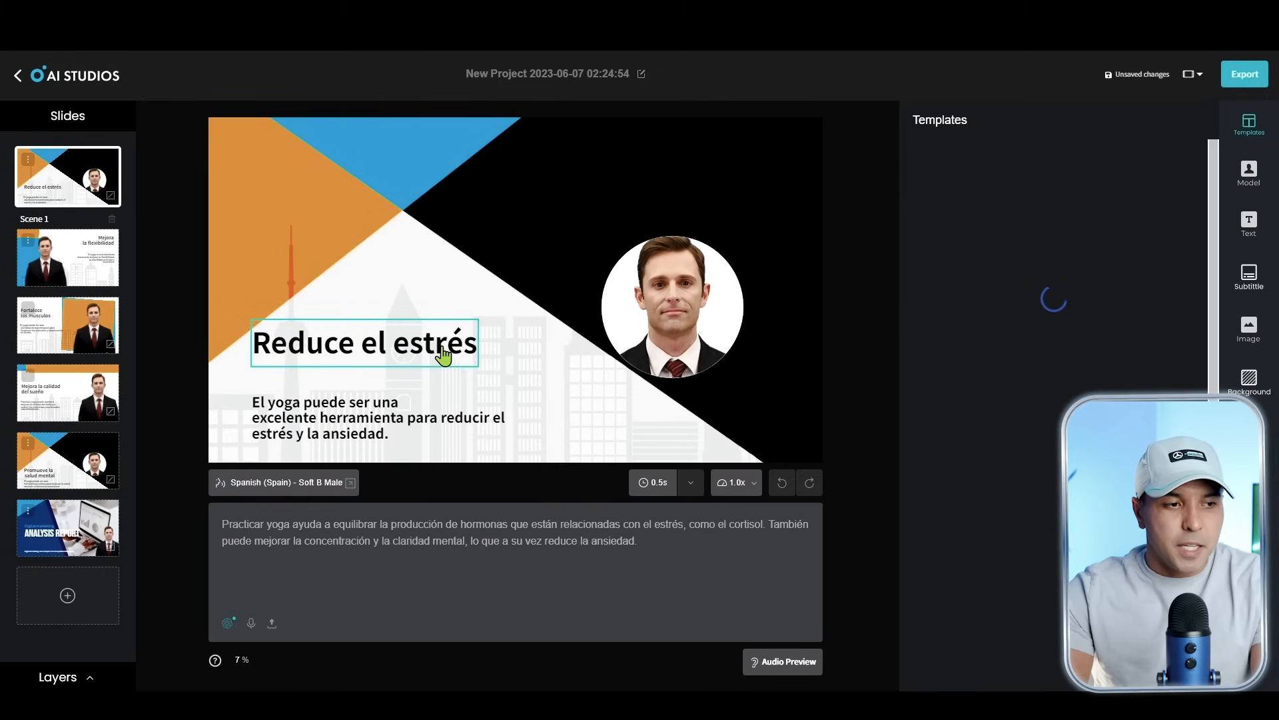
pyautogui.click(45, 531)
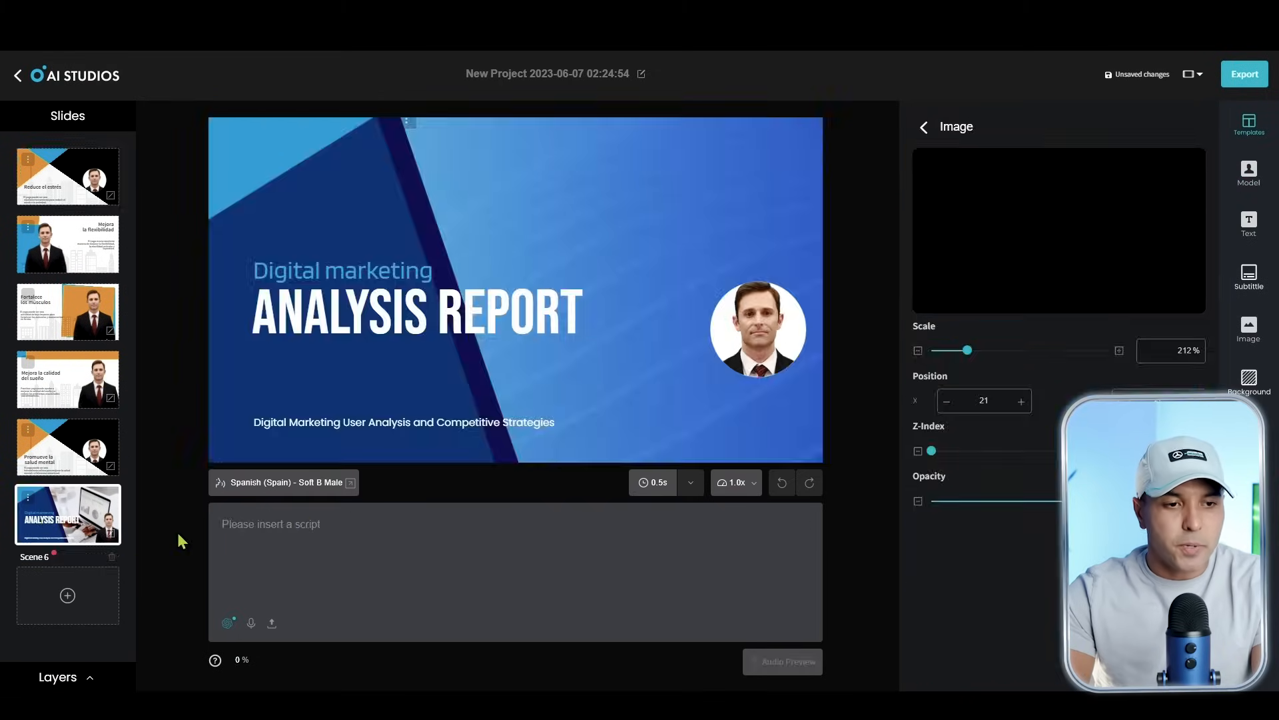
# Replace the presenter in scene 1 with the Paris (Announcer) model in her second style, the dark red outfit
pyautogui.click(67, 177)
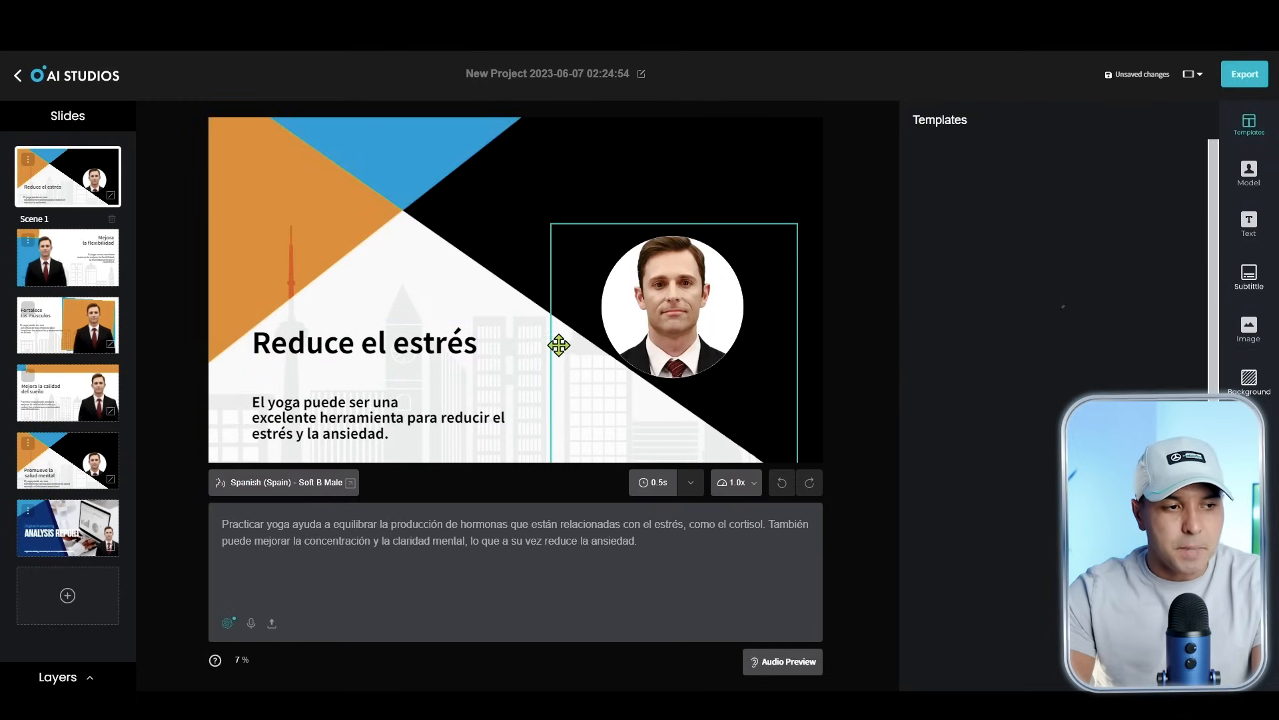
pyautogui.click(693, 333)
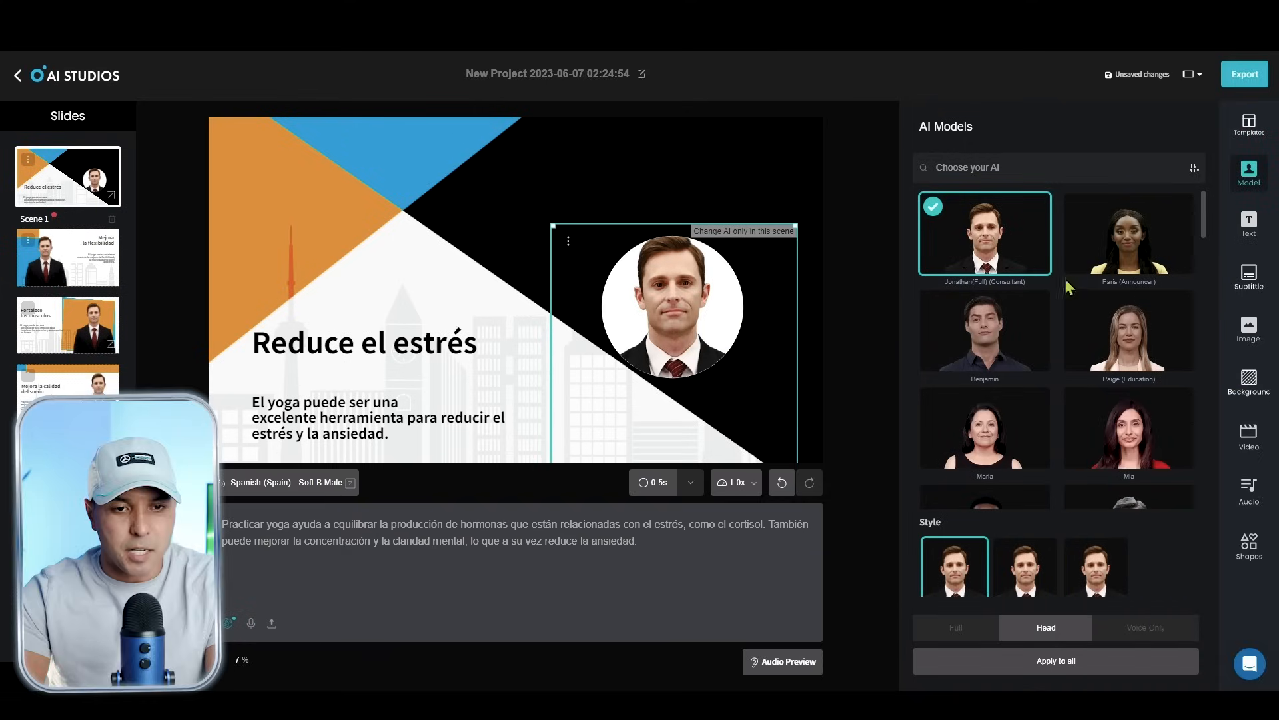
pyautogui.click(1139, 274)
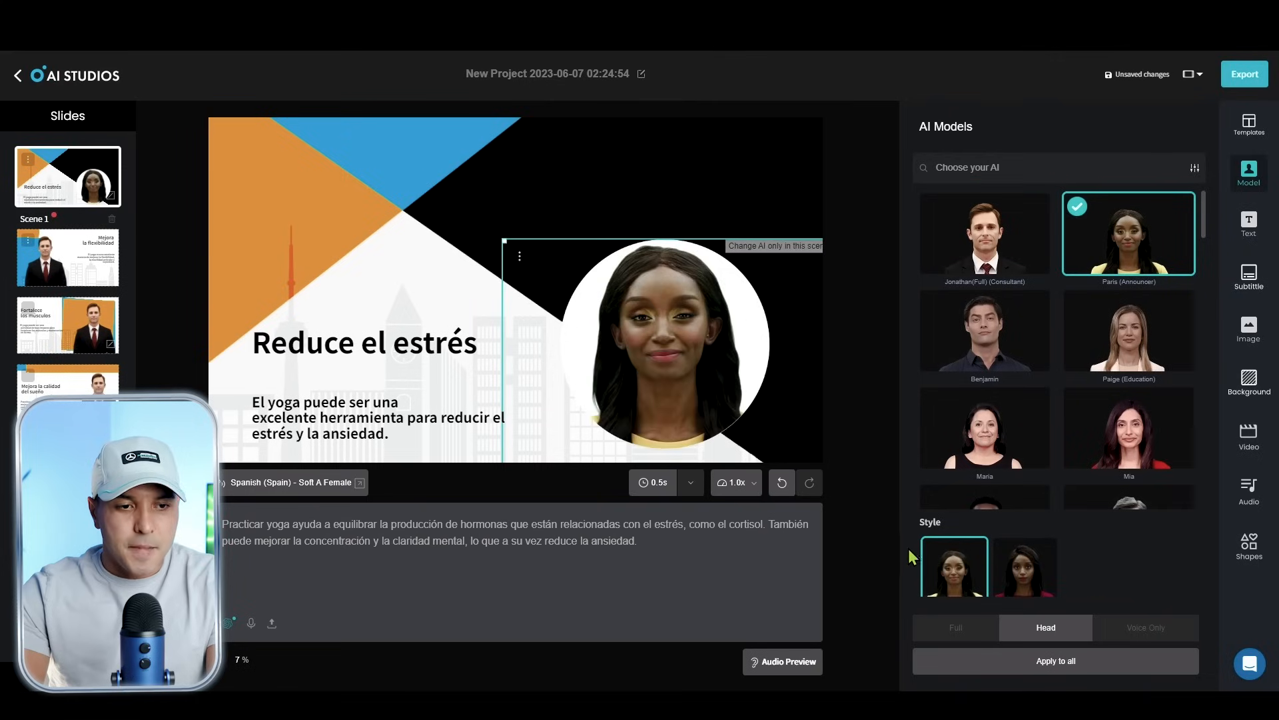
pyautogui.scroll(-2, 963, 442)
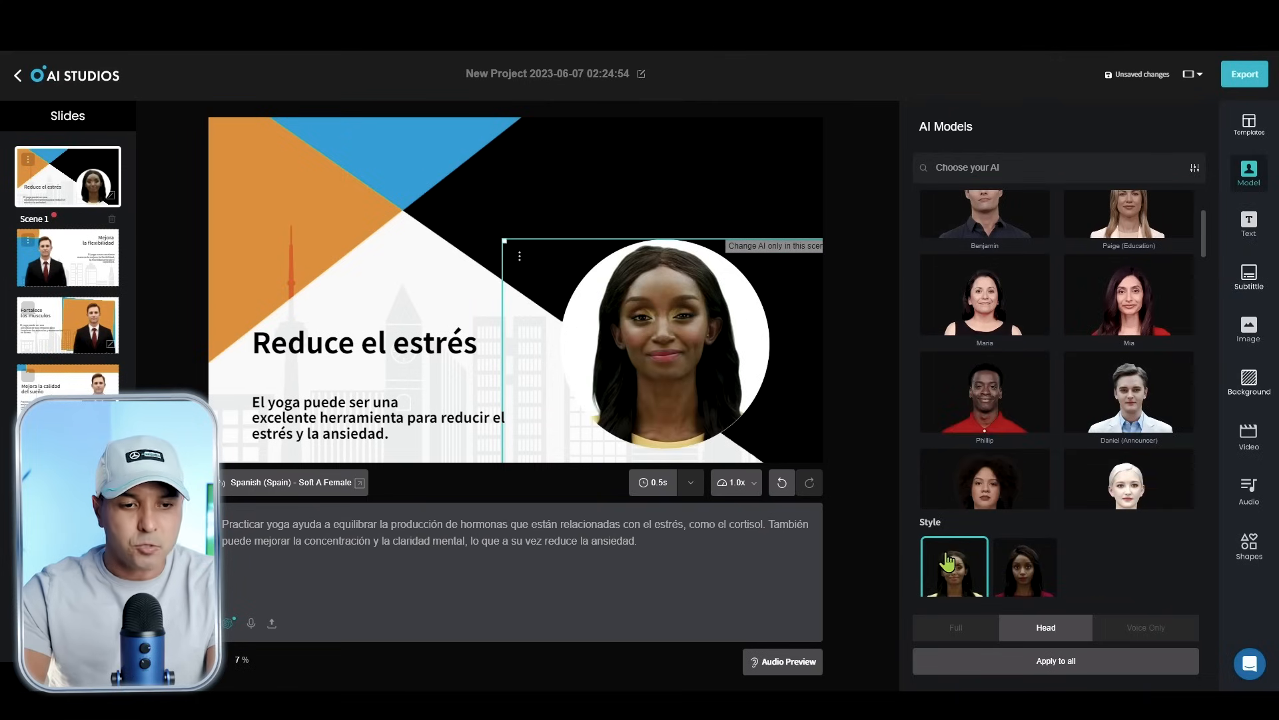
pyautogui.click(1016, 565)
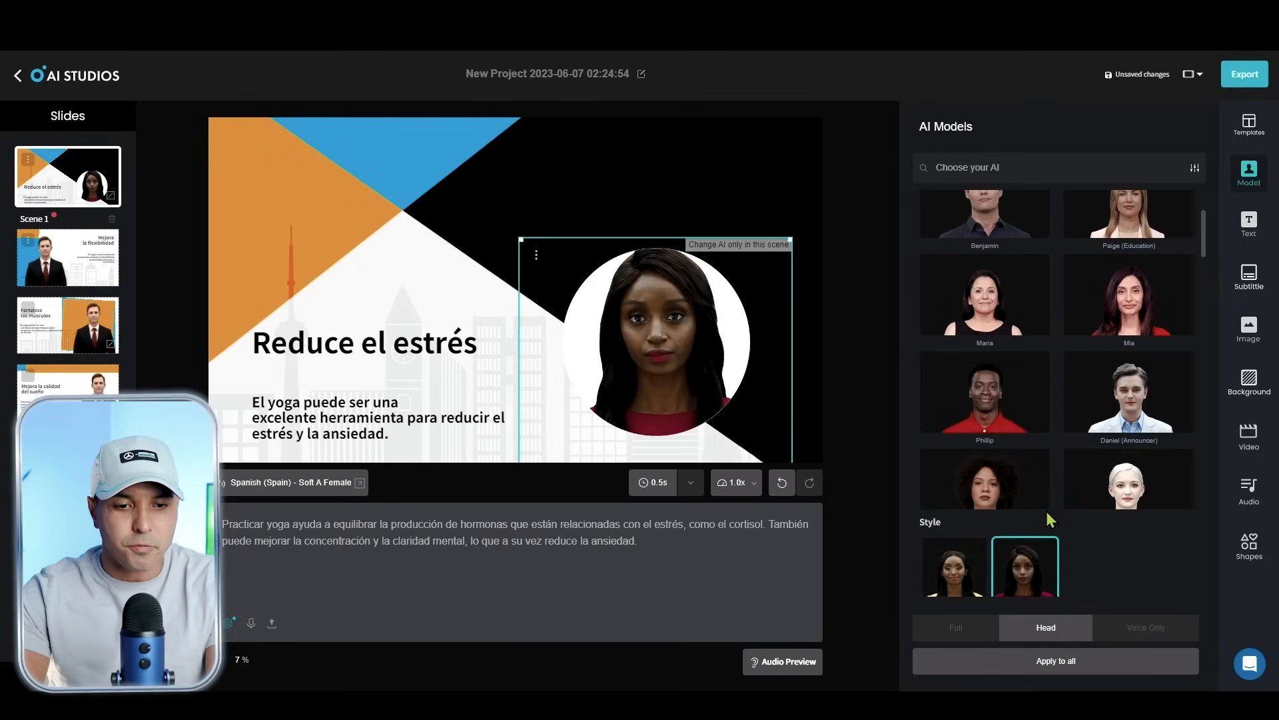
pyautogui.scroll(-2, 1051, 519)
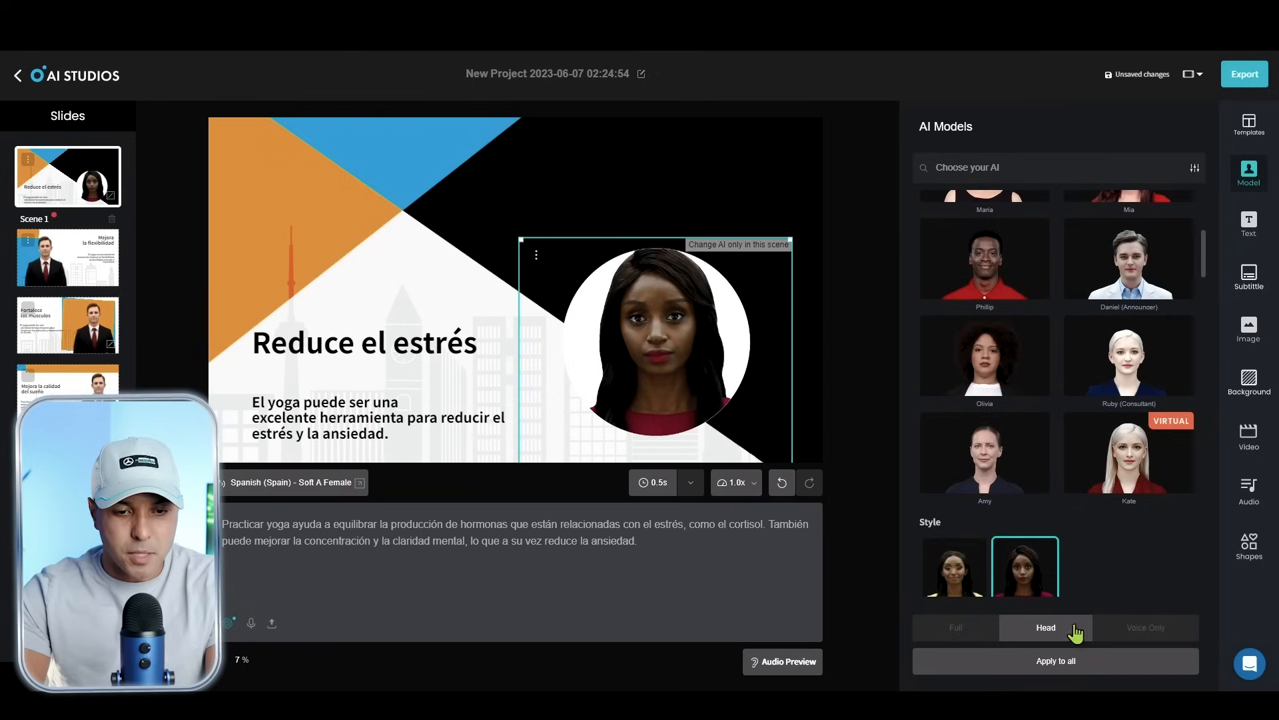
# Show scene 1's presenter in Full view and move her to about X 24, Y 37 beside the title
pyautogui.click(964, 628)
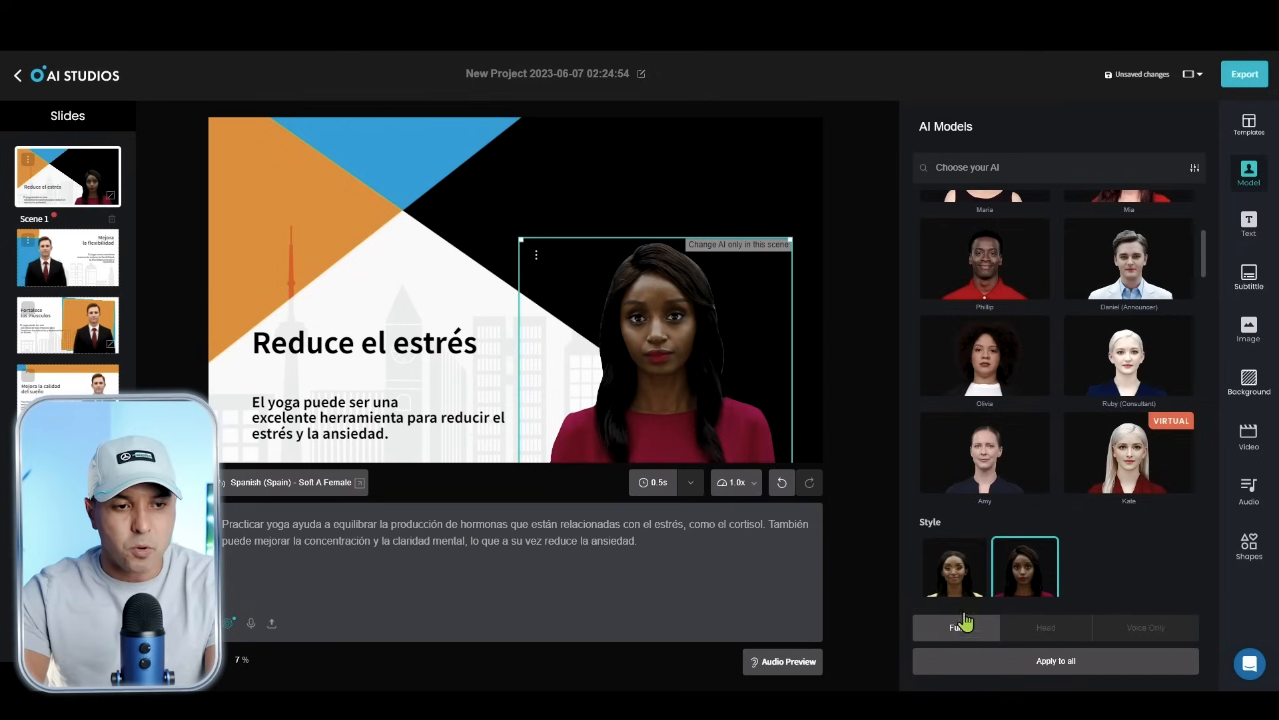
pyautogui.moveTo(680, 374); pyautogui.dragTo(689, 429)
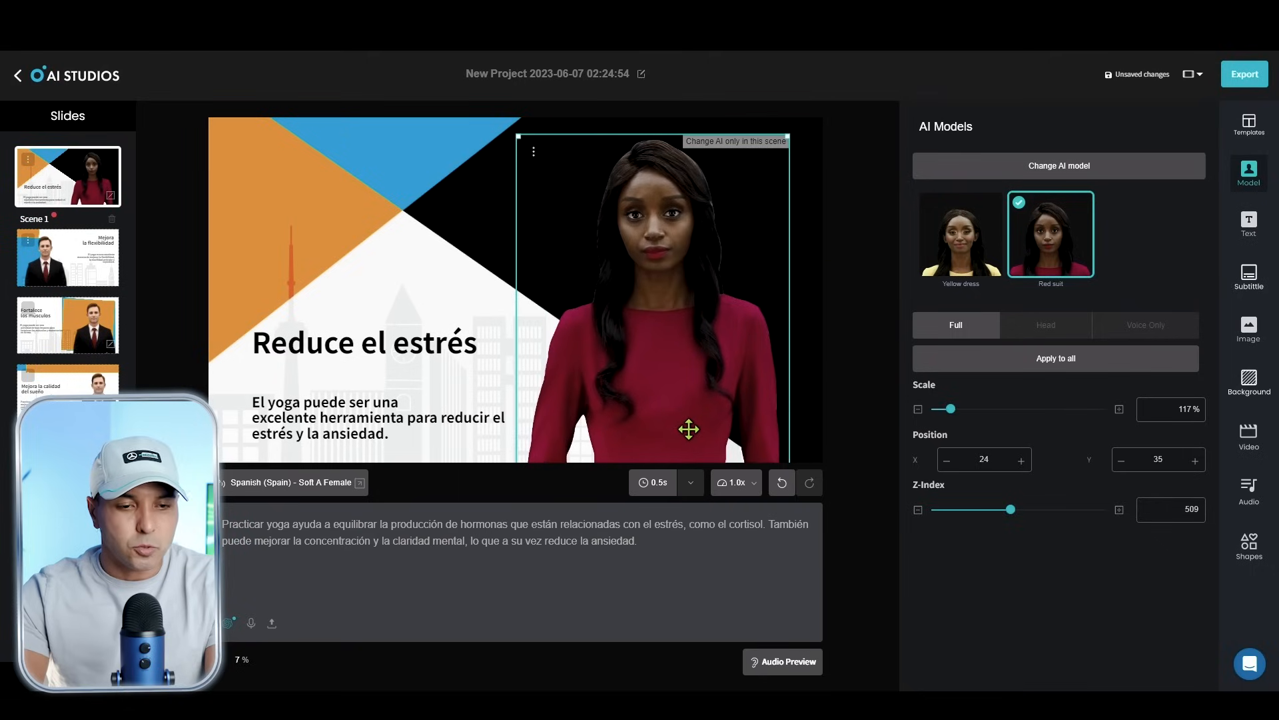
# Look through the text, subtitle, stock music and shape options offered for the scene
pyautogui.click(1248, 227)
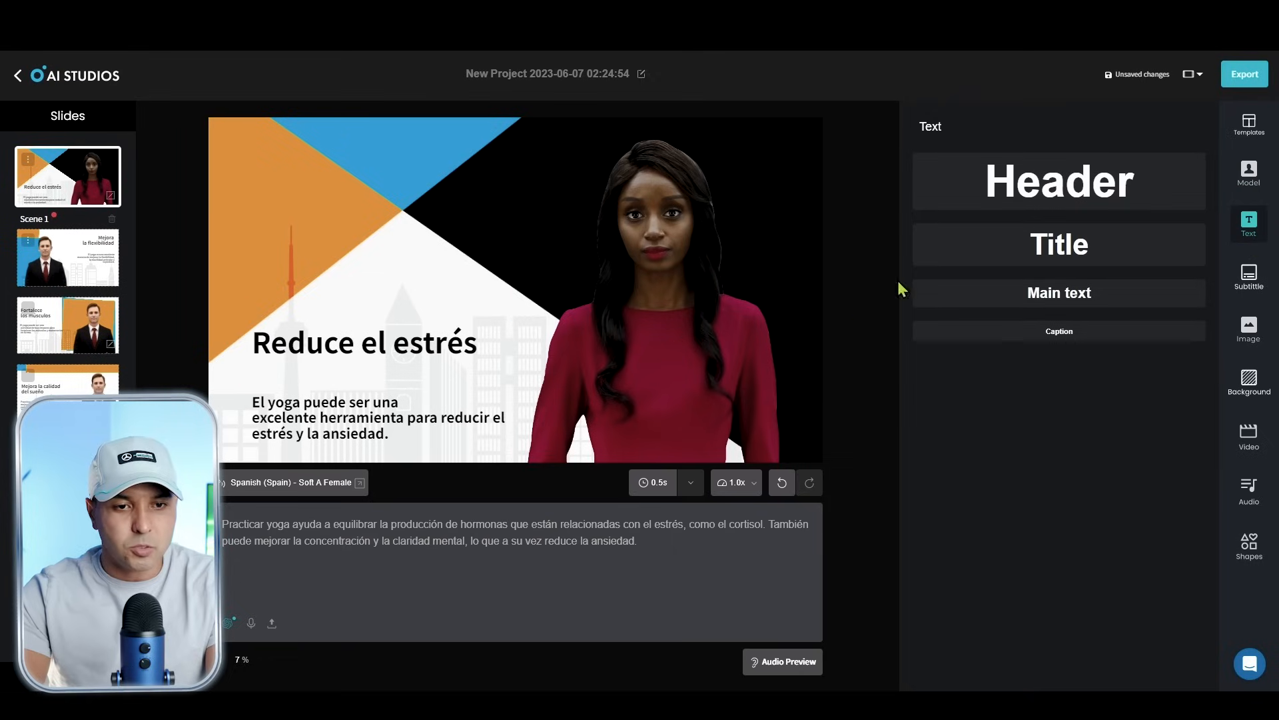
pyautogui.click(1248, 277)
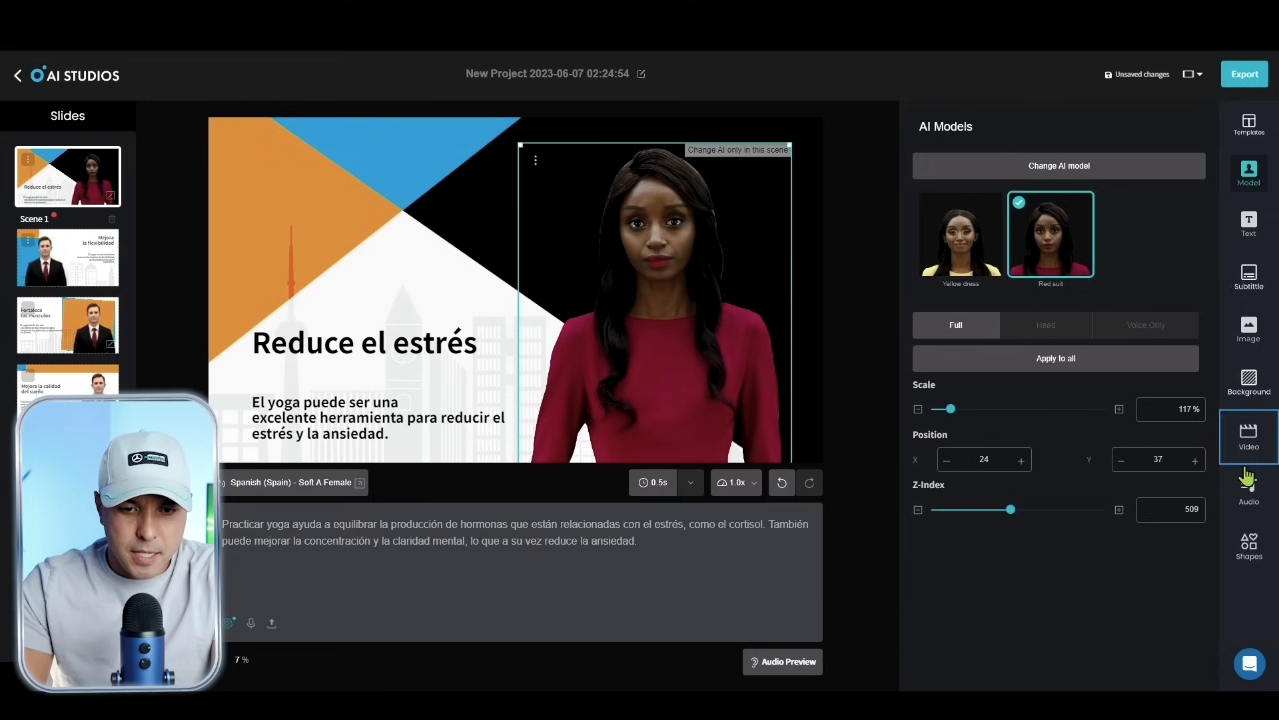
pyautogui.click(1255, 498)
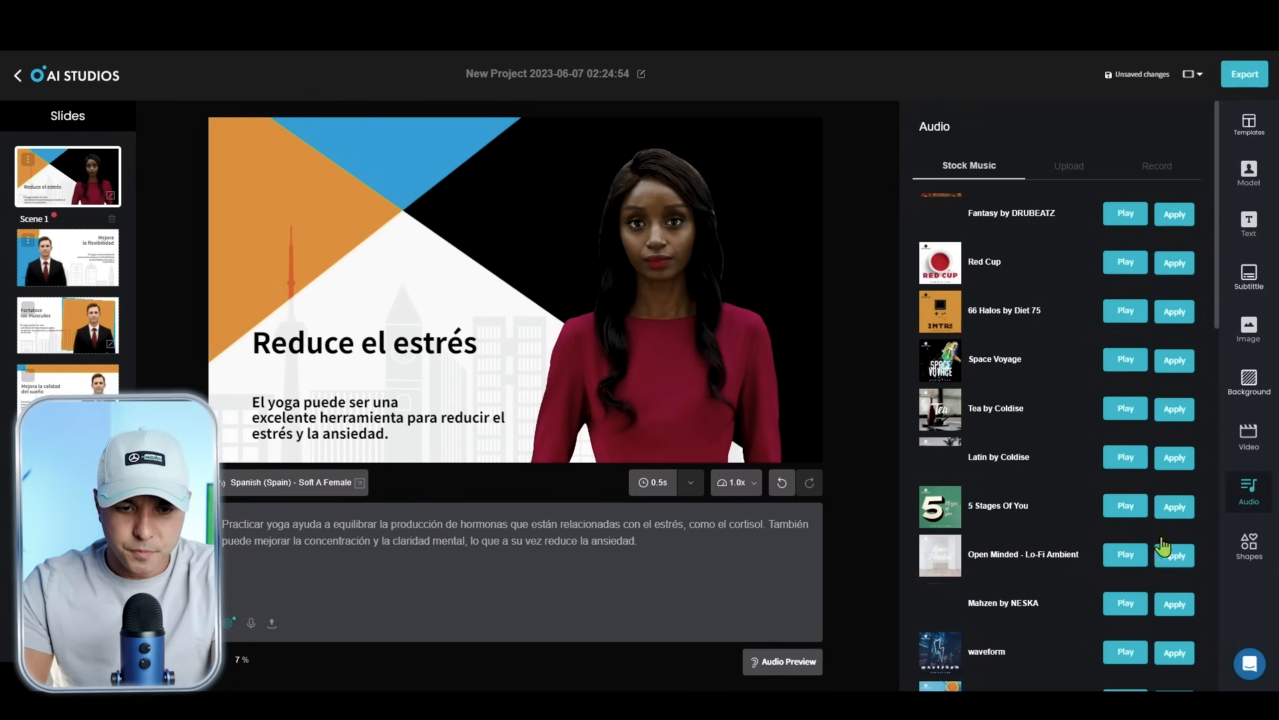
pyautogui.click(1251, 559)
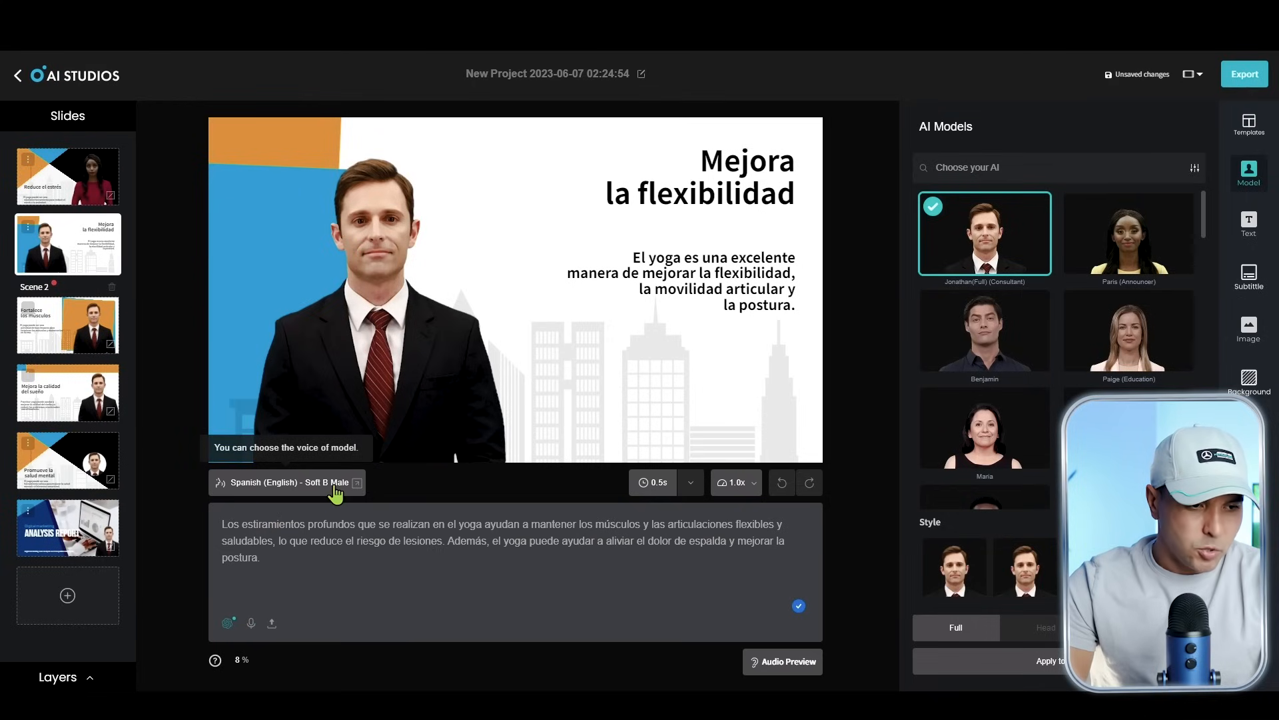
# Apply scene 2's Spanish (English) - Soft B Male voice choice to all scenes and check scene 1's voice selection
pyautogui.click(335, 485)
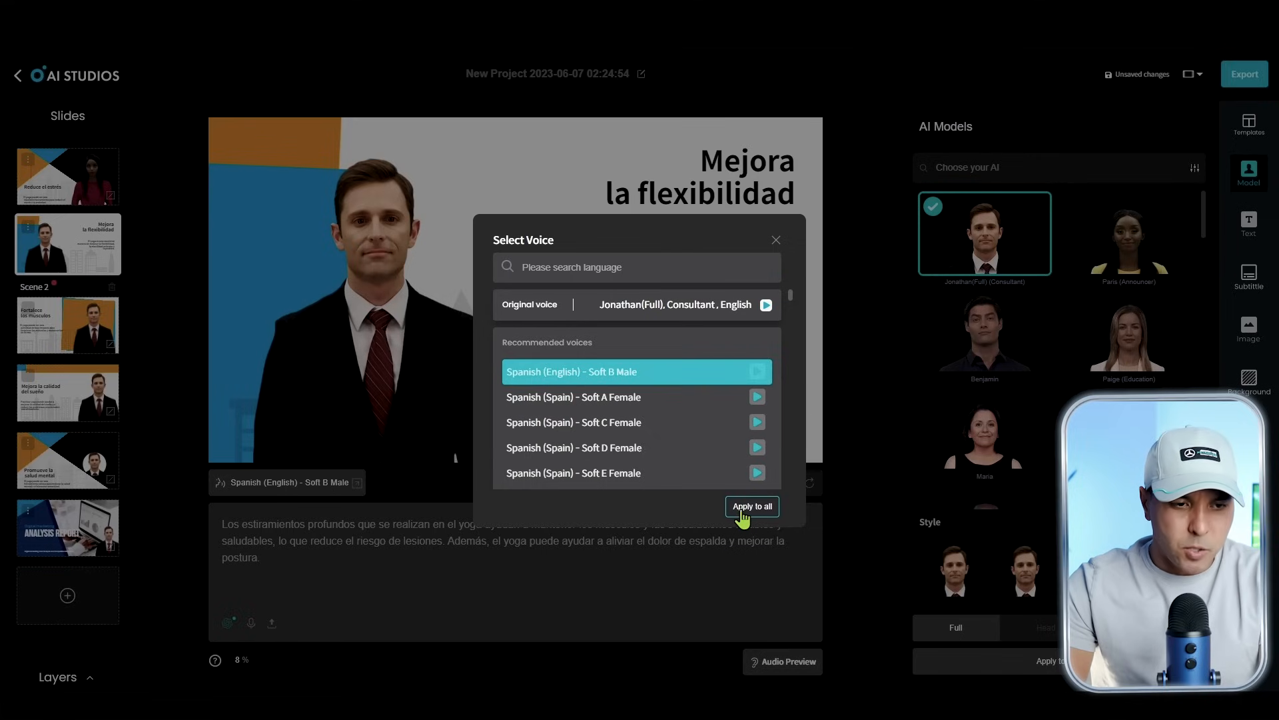
pyautogui.click(742, 511)
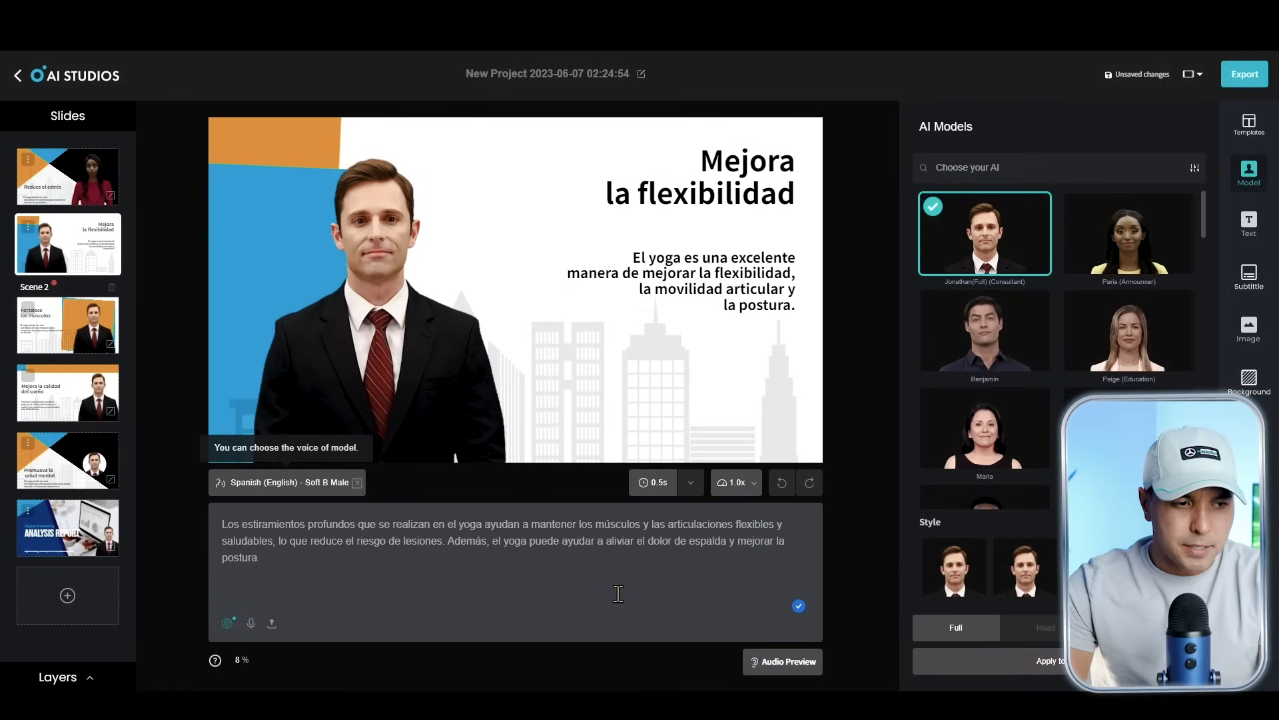
pyautogui.click(65, 178)
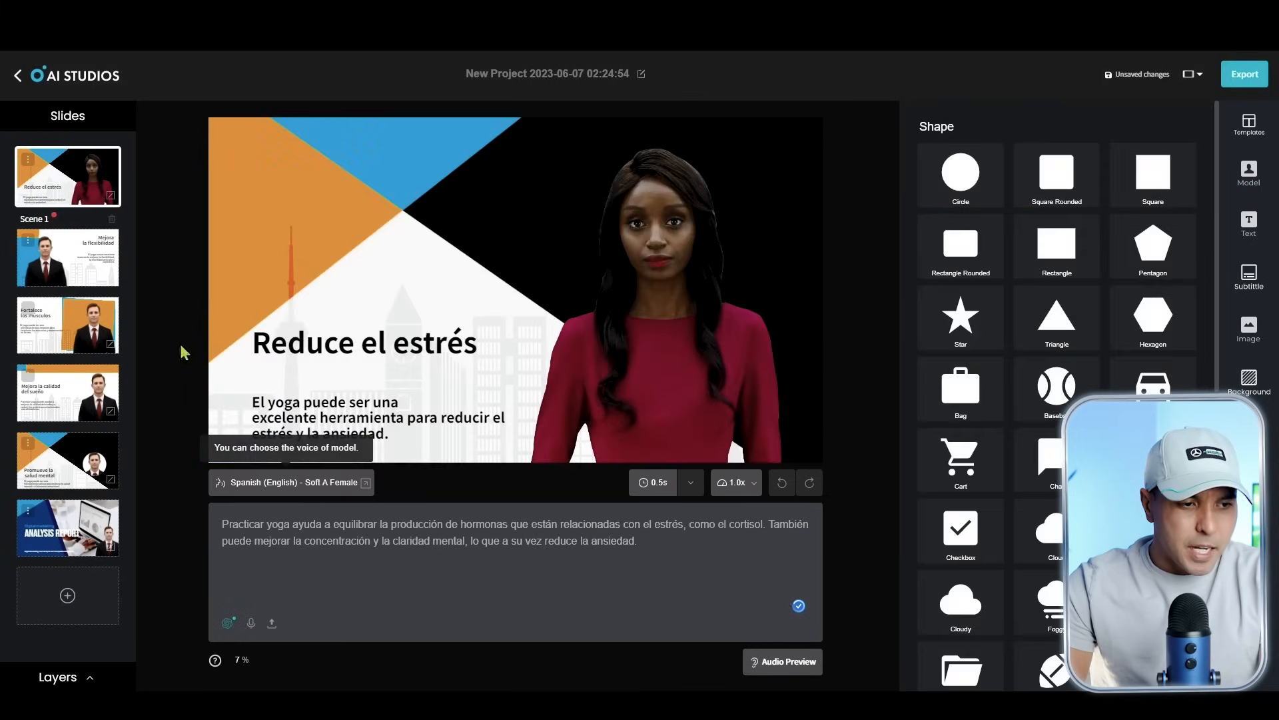
pyautogui.click(352, 487)
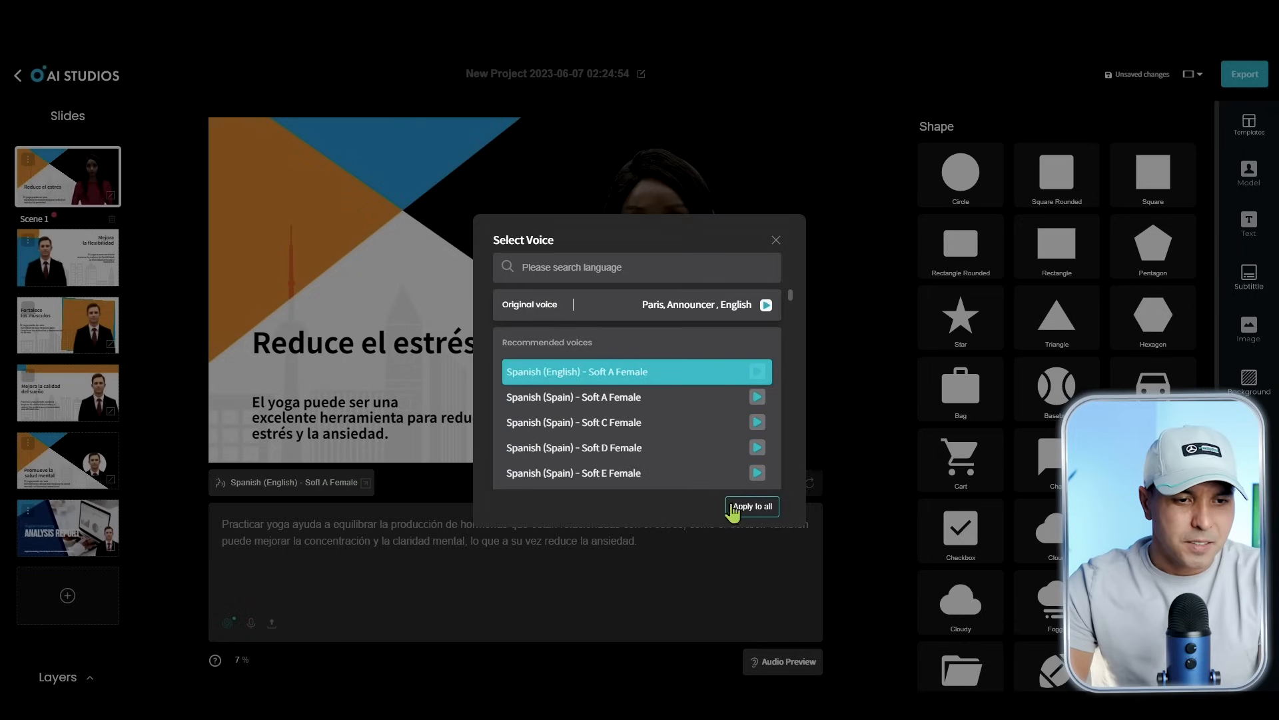
pyautogui.click(777, 240)
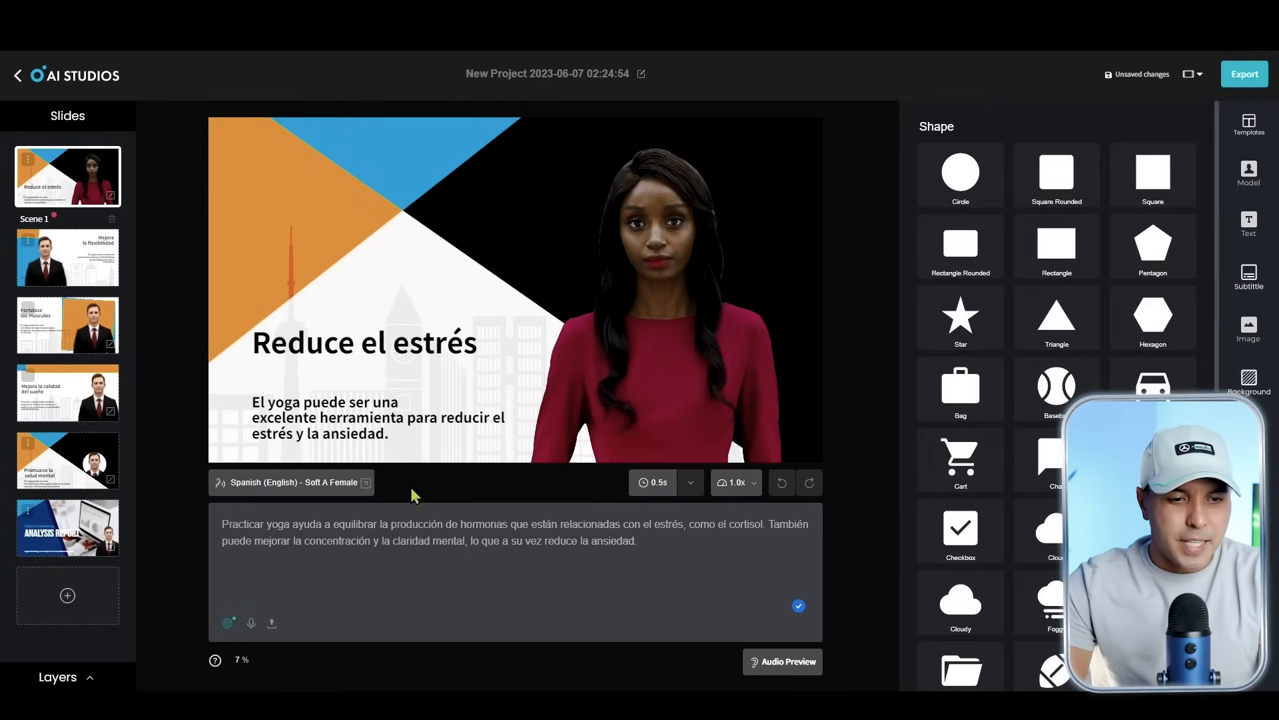
# Delete the Analysis Report slide, scene 6, from the project and return to scene 1
pyautogui.click(100, 540)
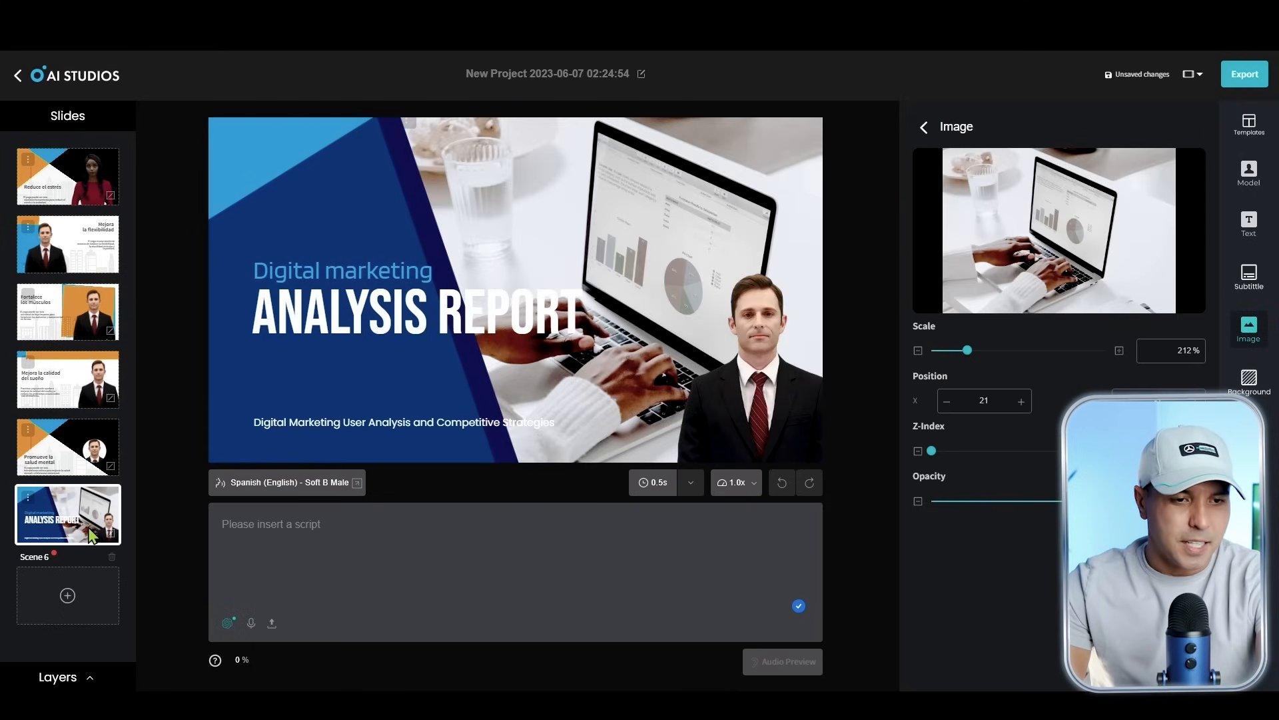
pyautogui.rightClick(91, 524)
pyautogui.click(76, 522)
pyautogui.click(305, 240)
pyautogui.click(307, 227)
pyautogui.click(222, 132)
pyautogui.click(222, 132)
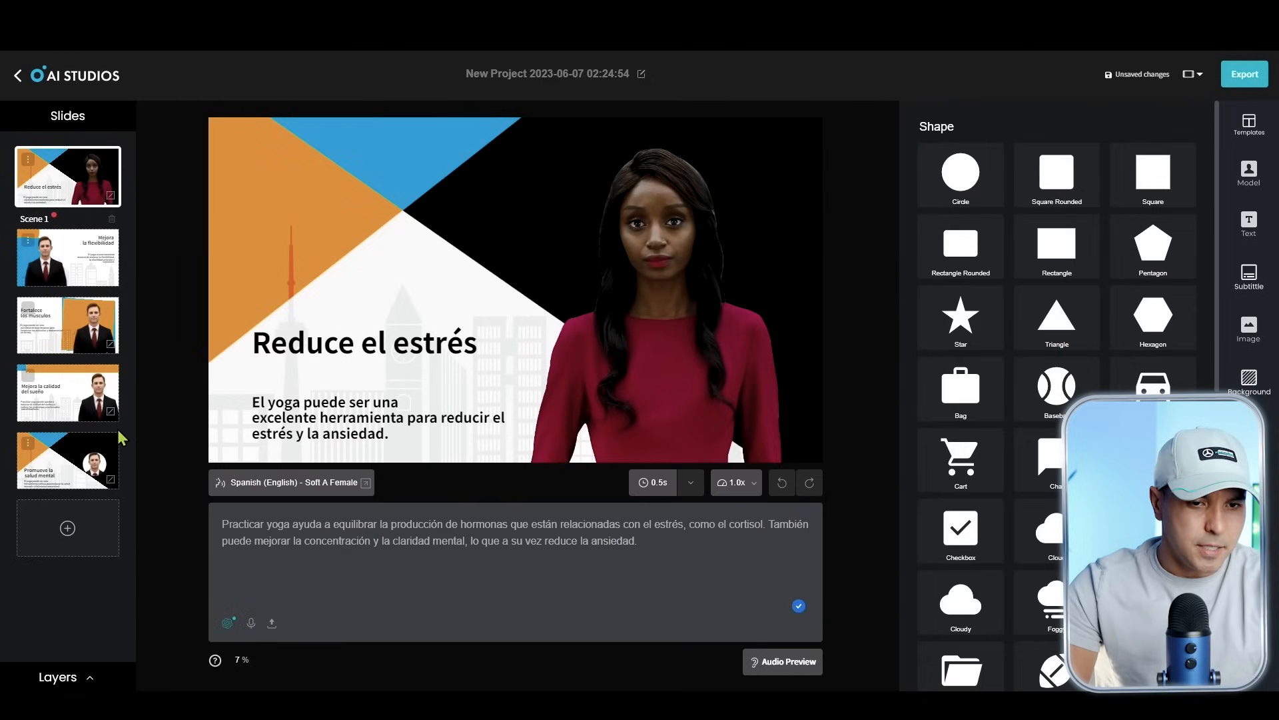
# Export the yoga project as a video file in MP4 format
pyautogui.click(1236, 76)
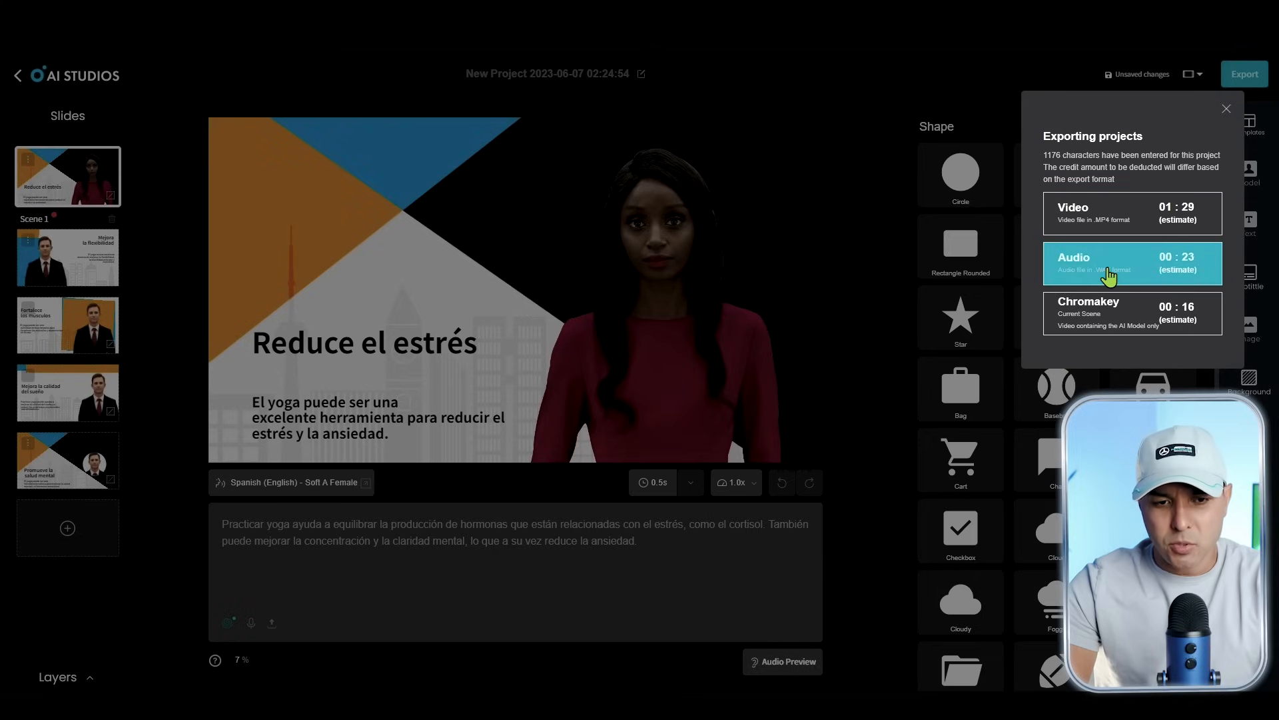
pyautogui.moveTo(1109, 307)
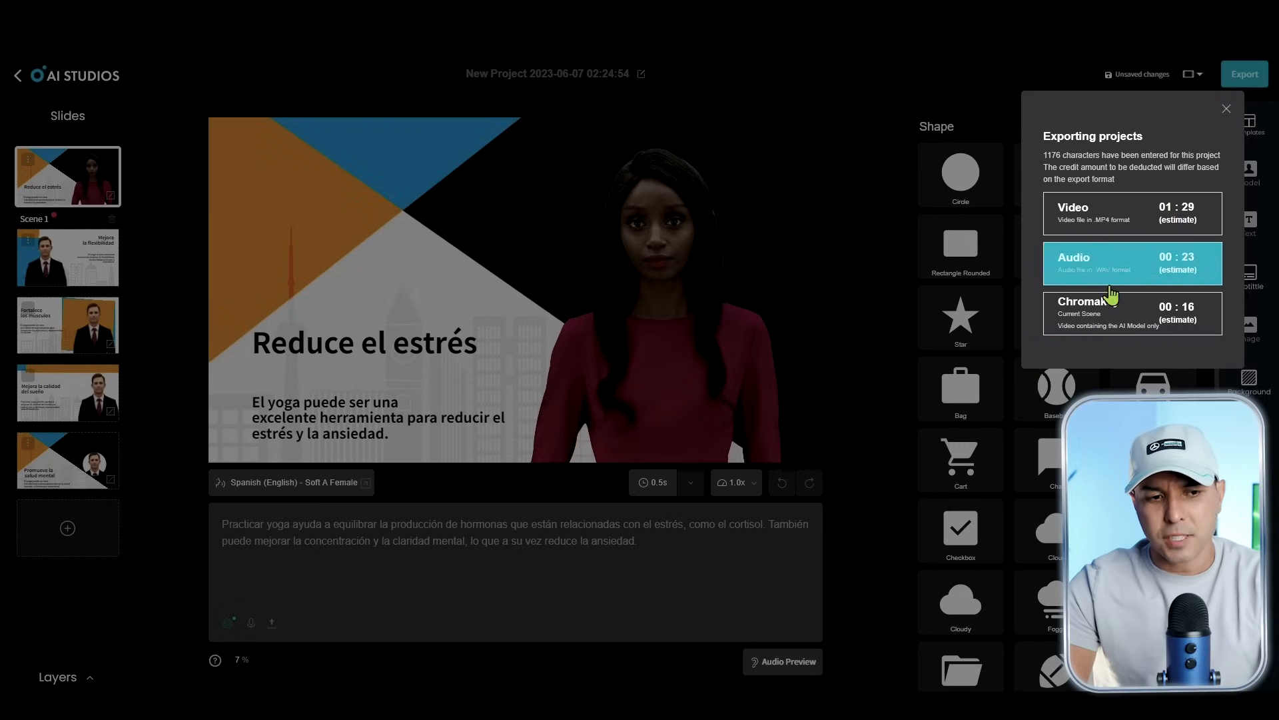
pyautogui.click(1119, 232)
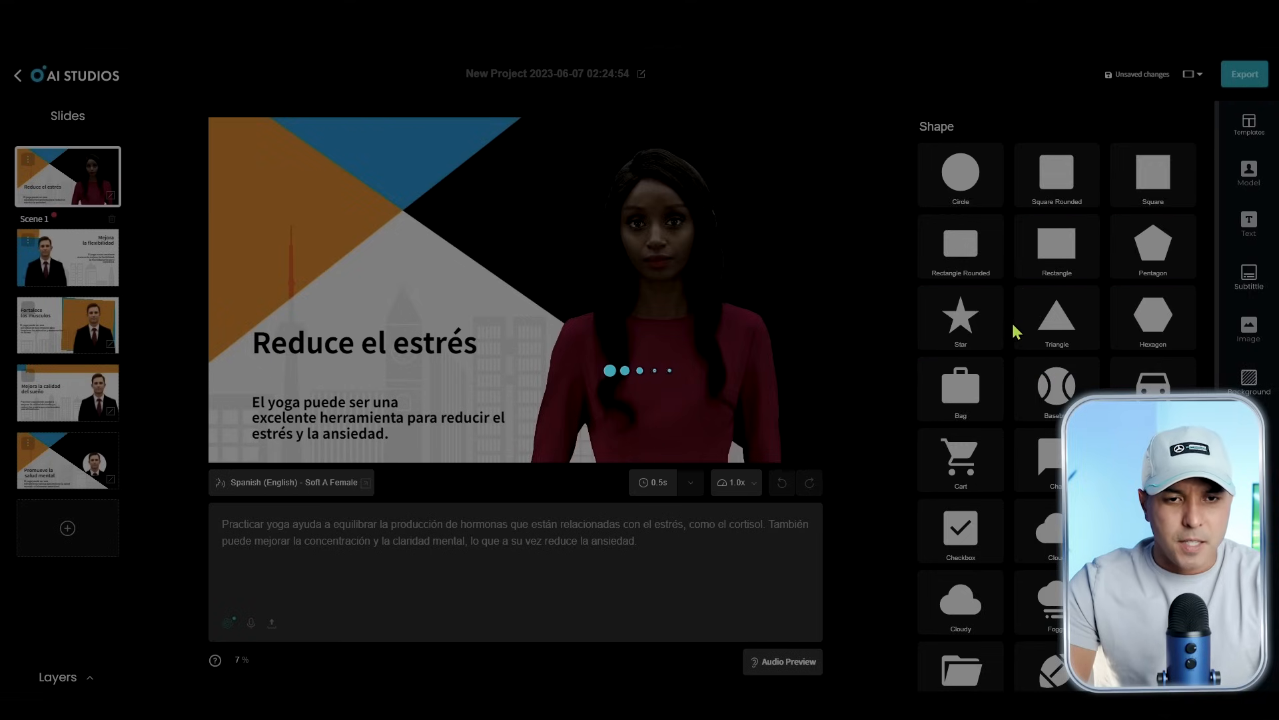
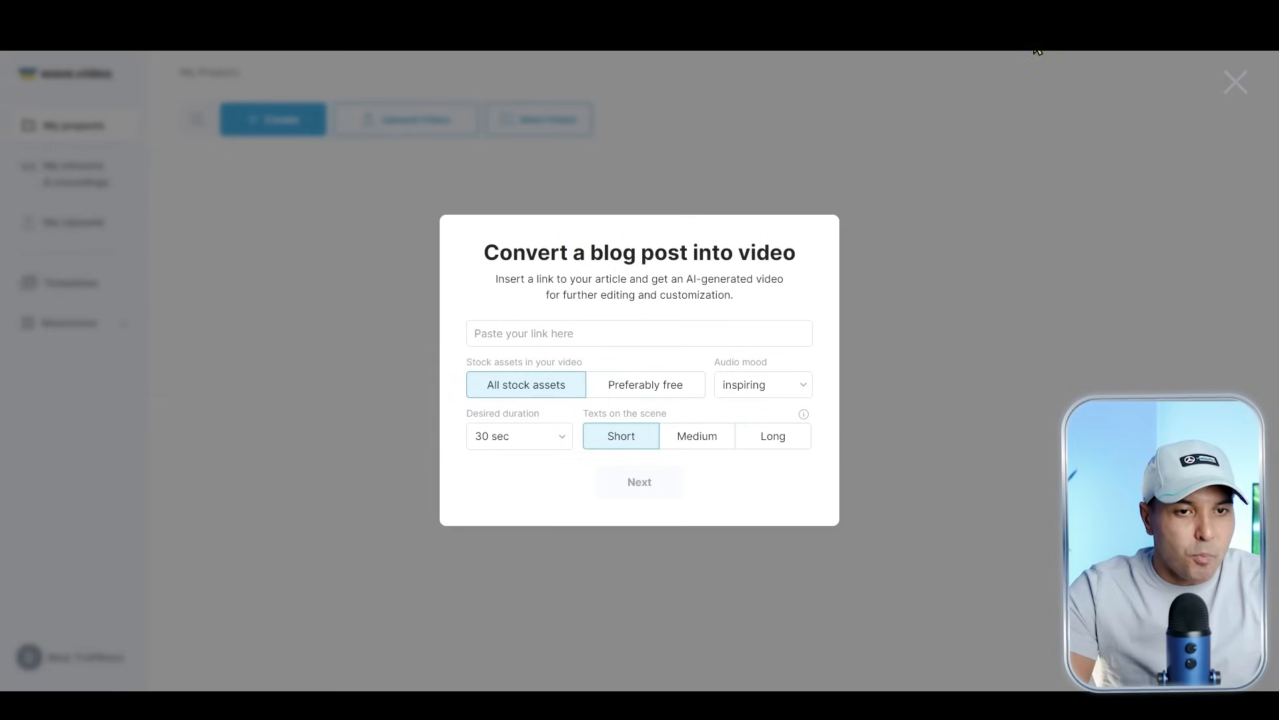
# In wave.video's blog post converter, paste the ipadizate.com Apple Vision Pro article link and keep the desired duration at 30 sec
pyautogui.click(505, 339)
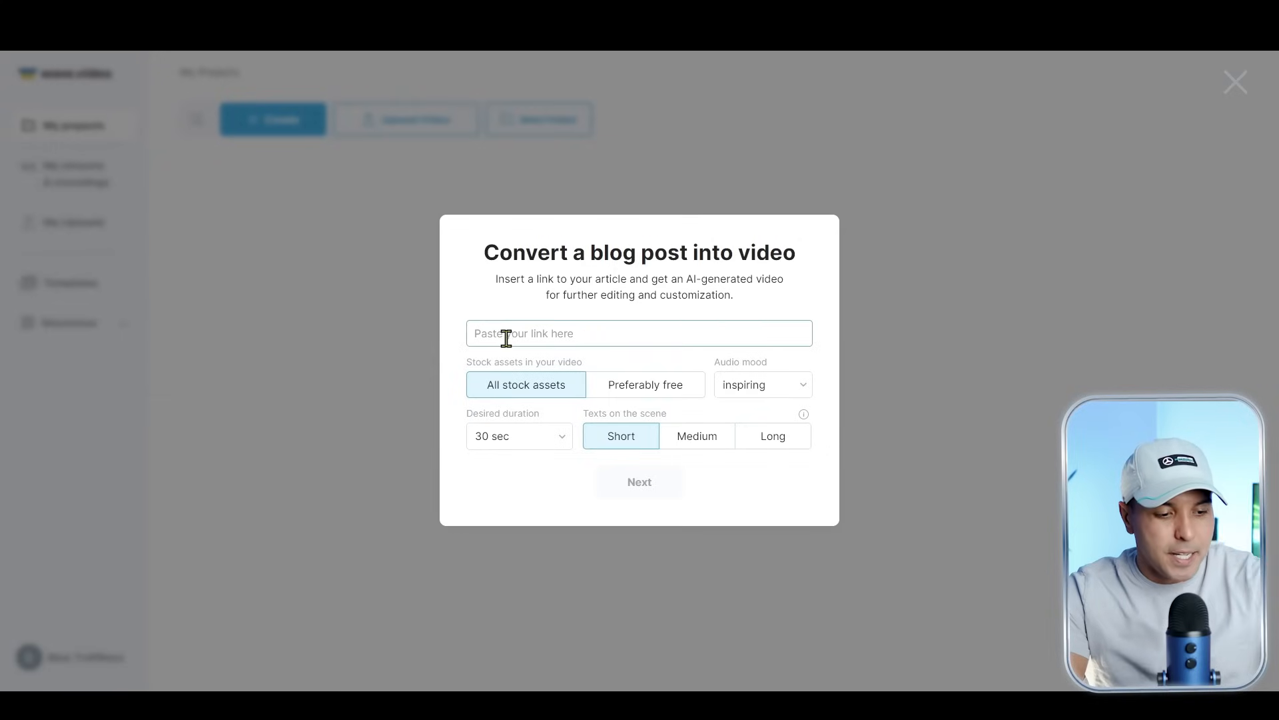
pyautogui.hotkey('ctrl', 'v')
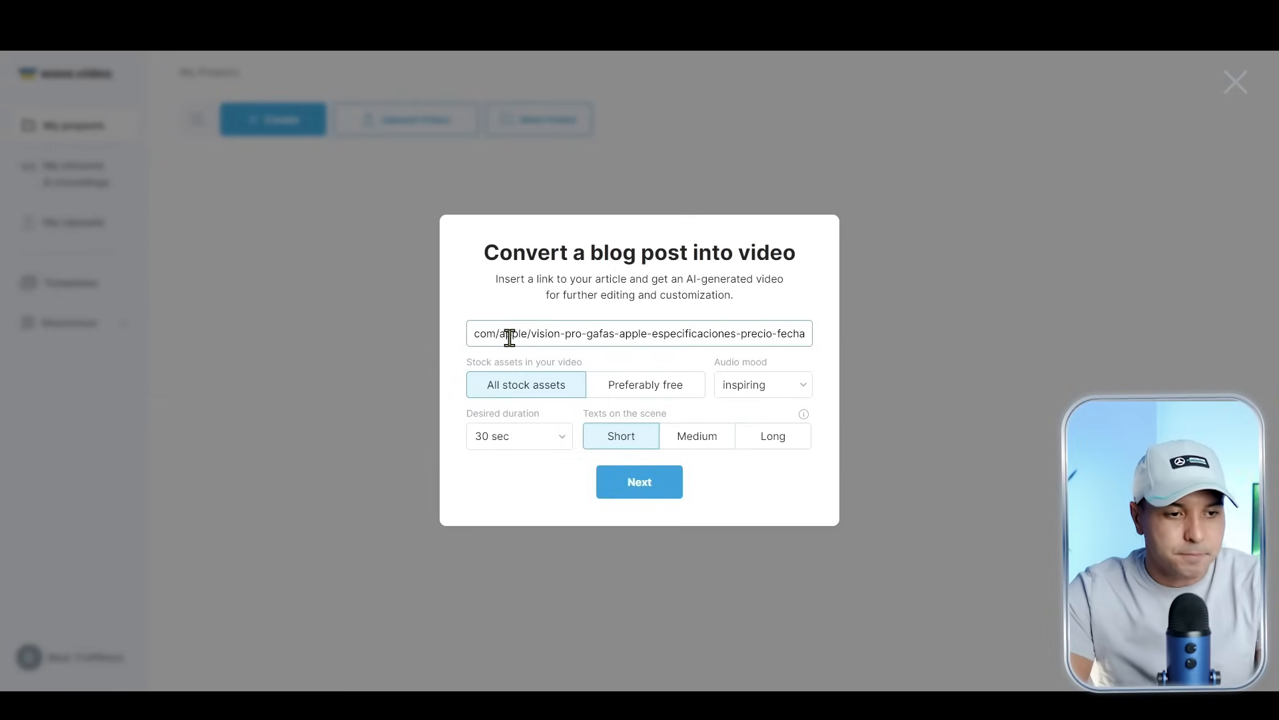
pyautogui.click(566, 442)
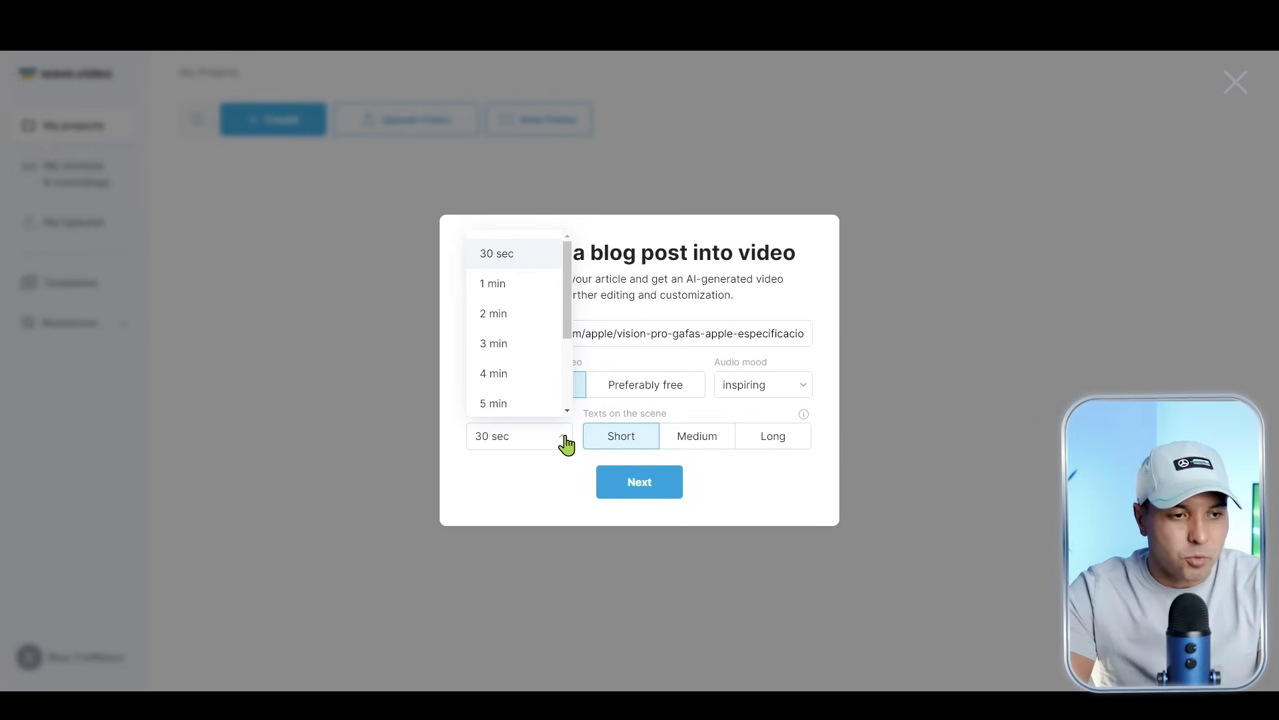
pyautogui.click(565, 442)
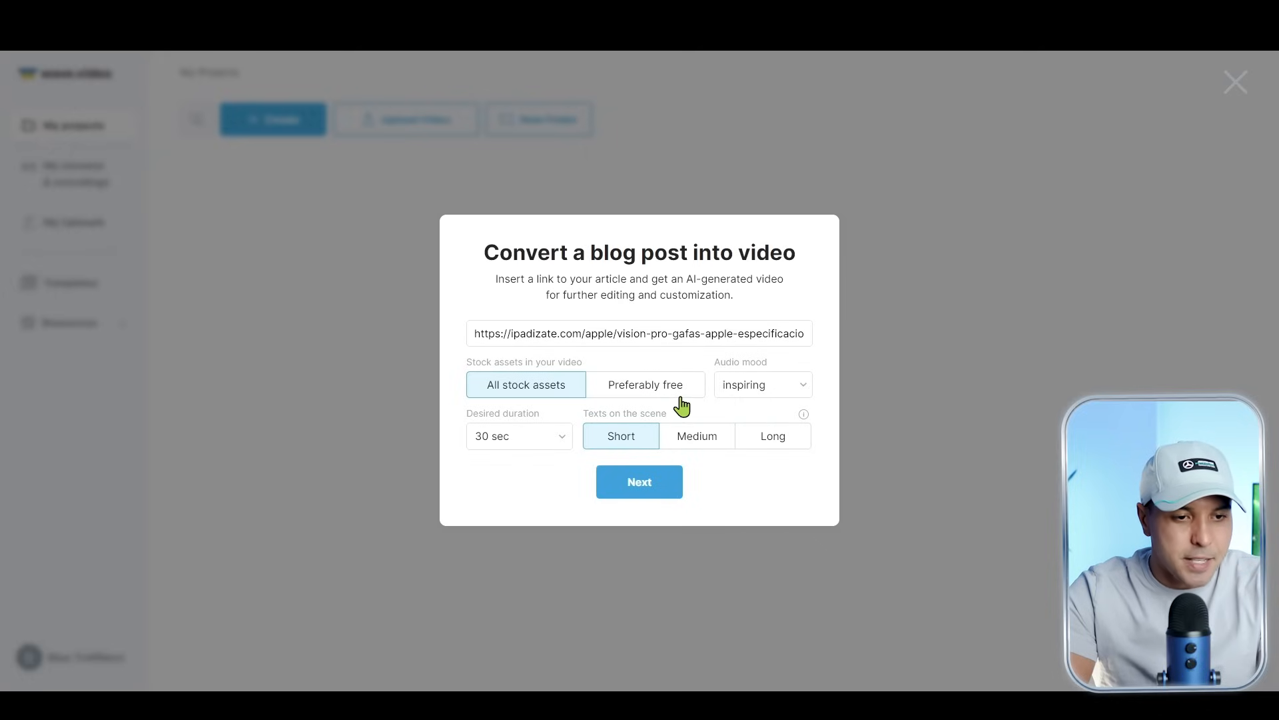
# Review the audio moods, choose inspiring for the converted video, and proceed to the format and style choice
pyautogui.click(789, 401)
pyautogui.scroll(-2, 789, 447)
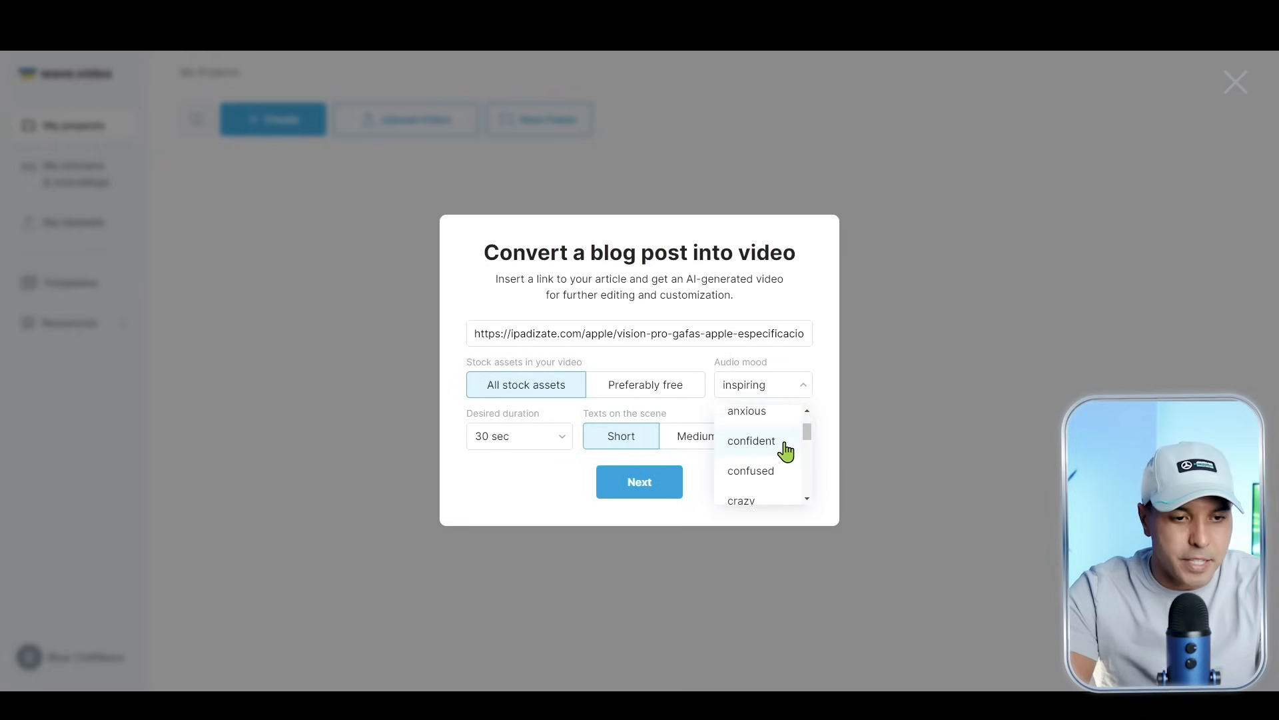
pyautogui.scroll(-2, 787, 452)
pyautogui.scroll(4, 786, 451)
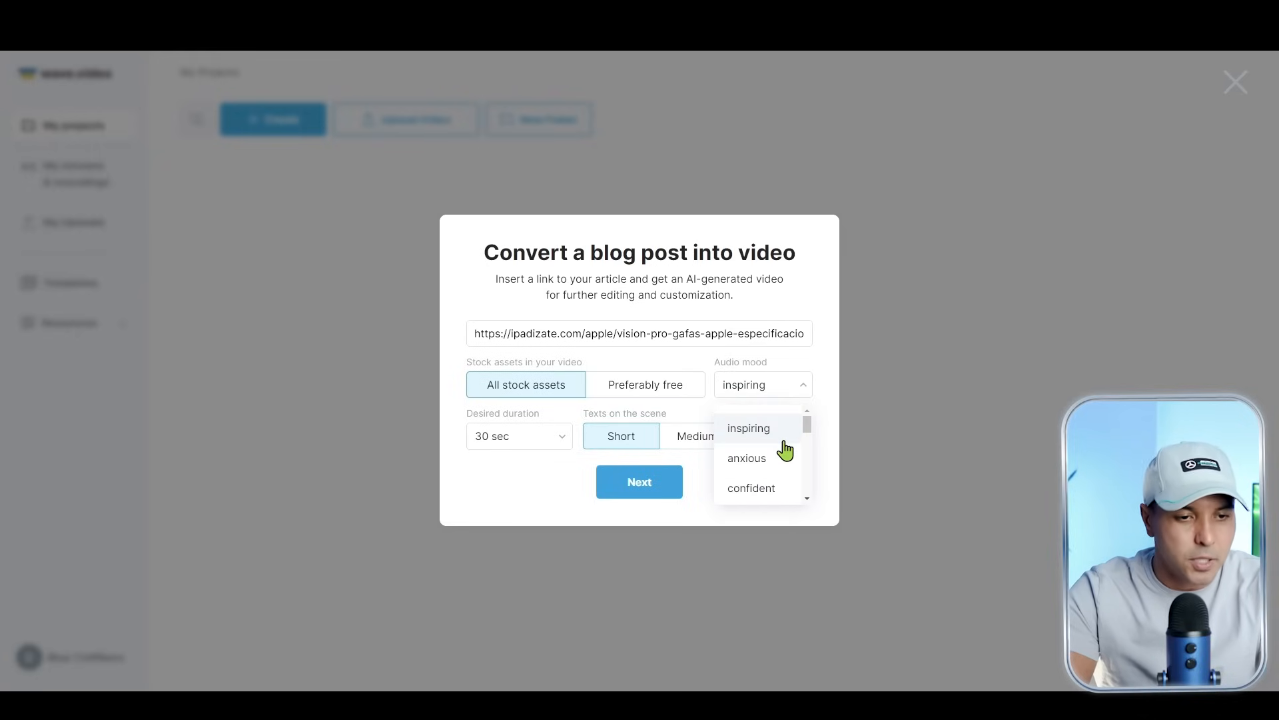
pyautogui.click(745, 441)
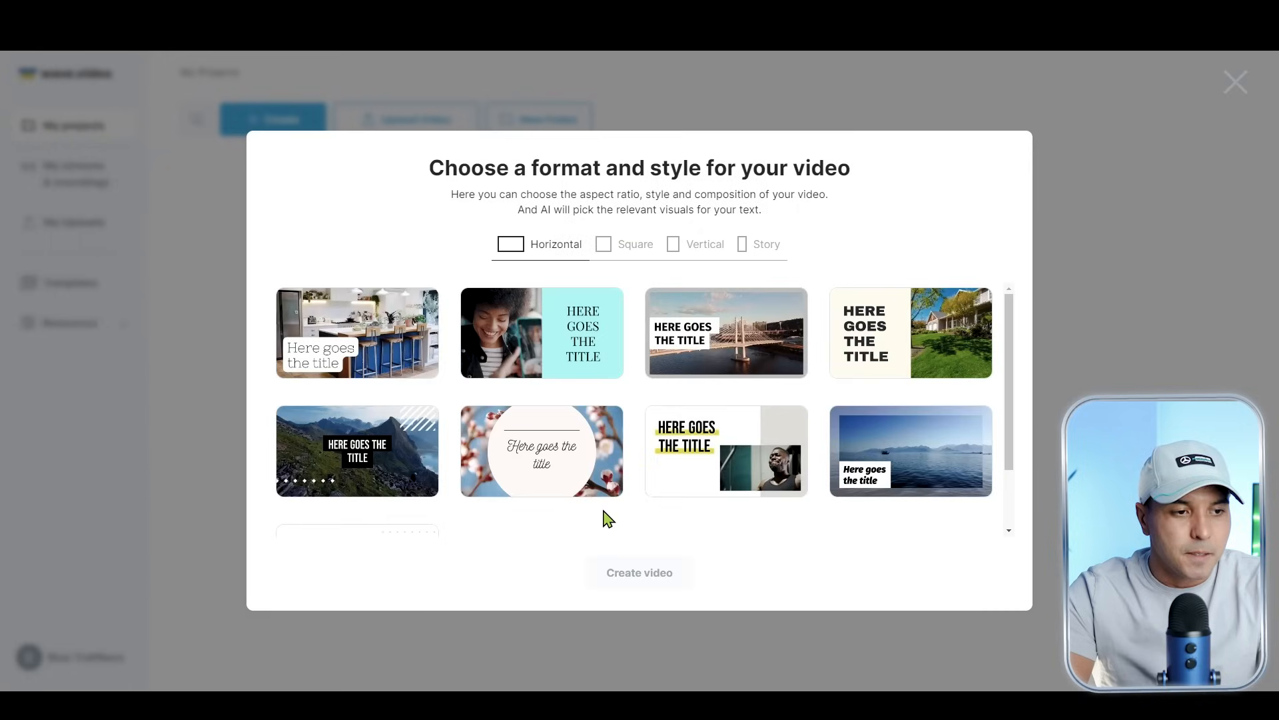
# Create the video in Story format using the white style with the yellow-highlighted title and inset portrait photo
pyautogui.scroll(-1, 650, 408)
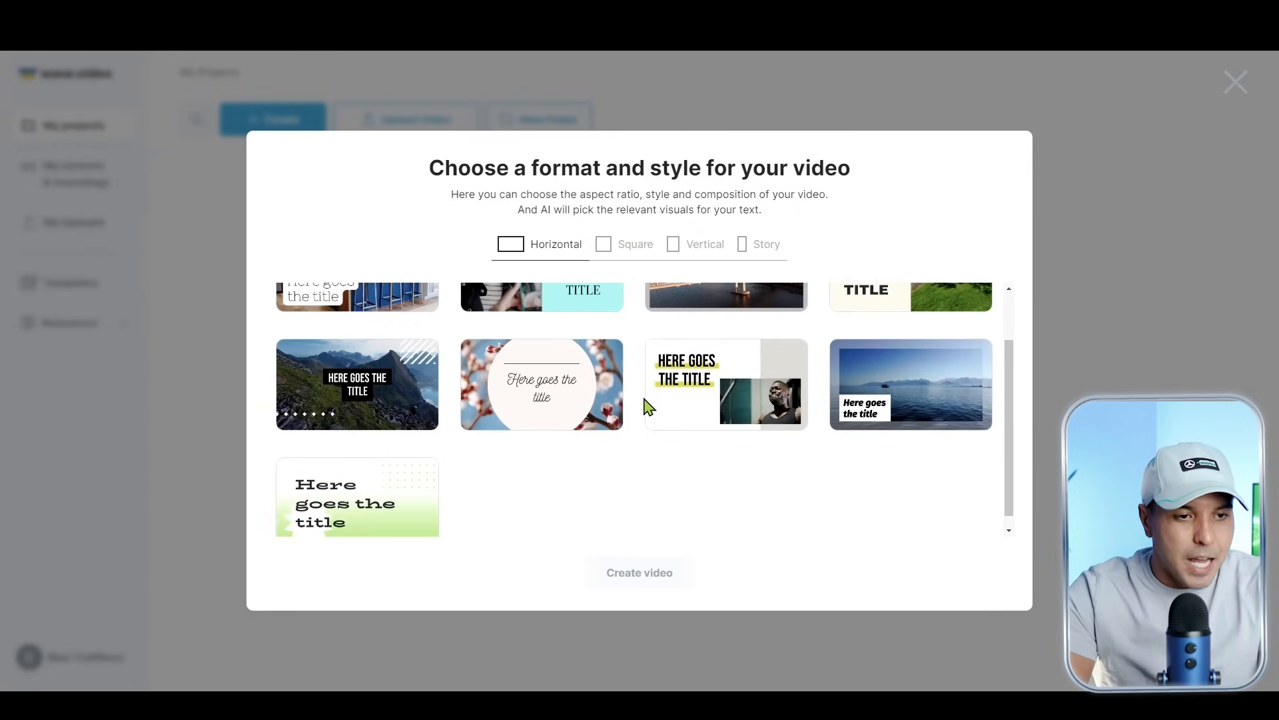
pyautogui.scroll(1, 509, 434)
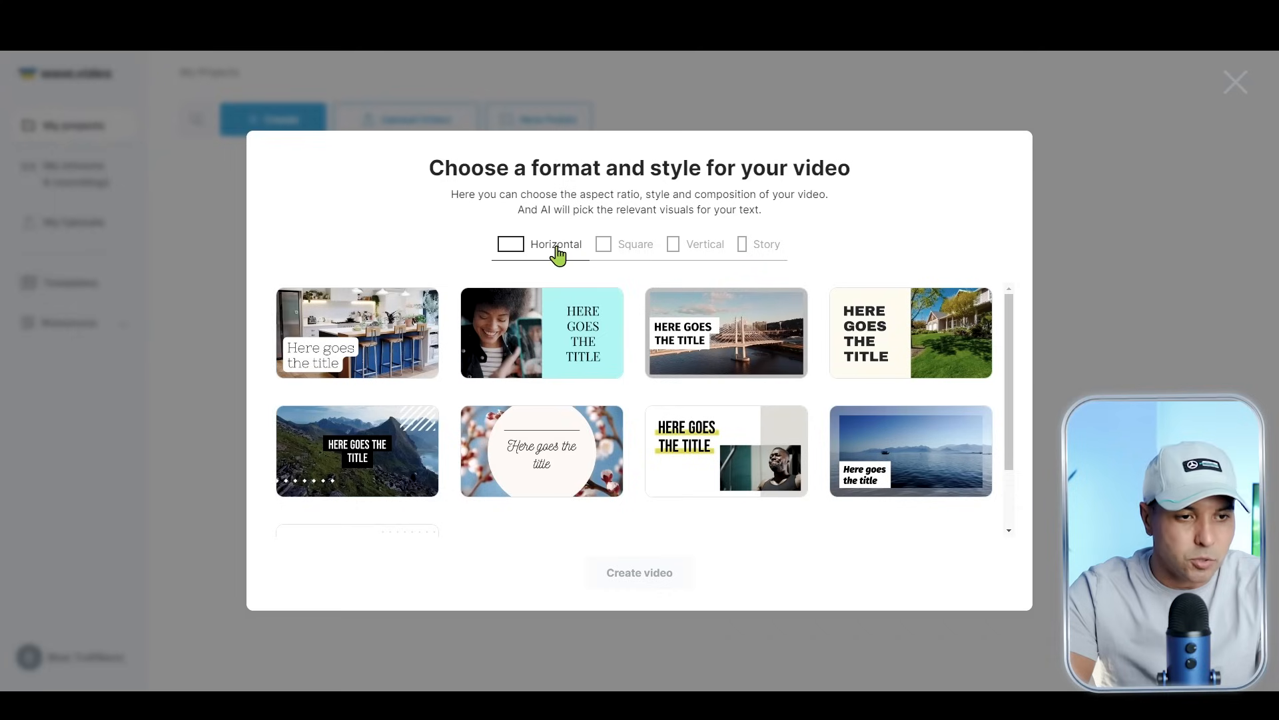
pyautogui.click(750, 252)
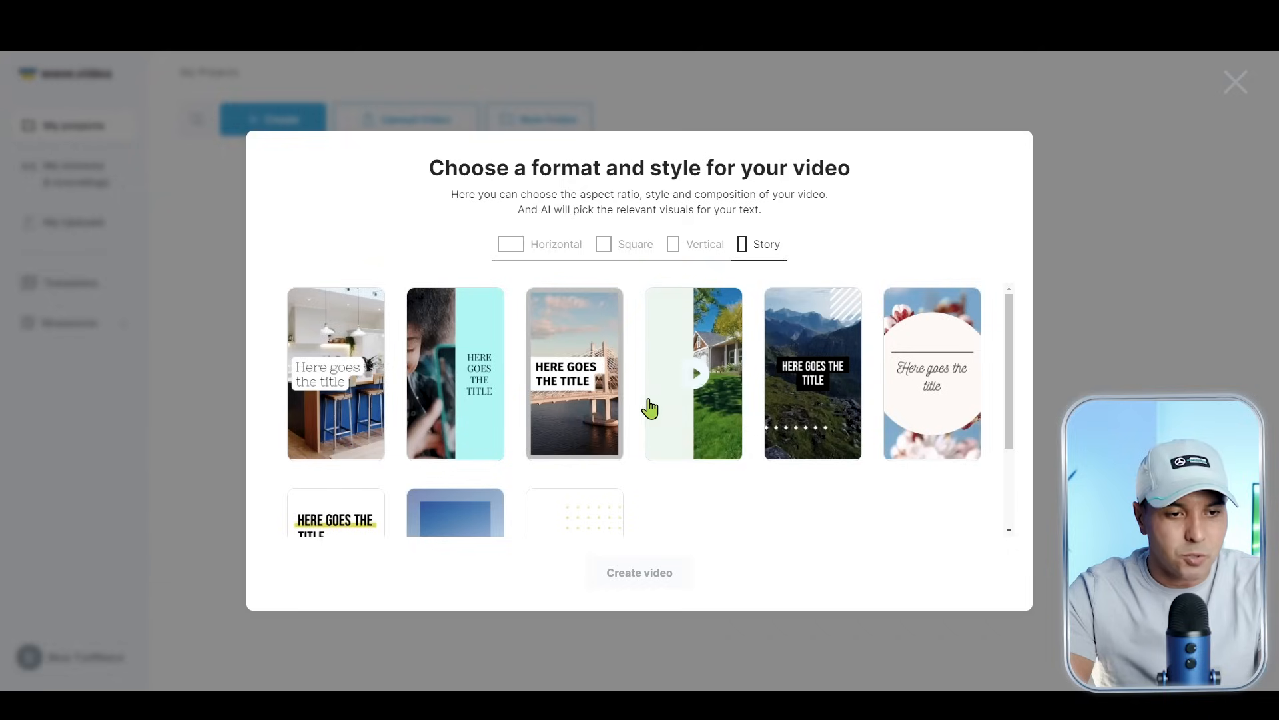
pyautogui.scroll(-3, 607, 397)
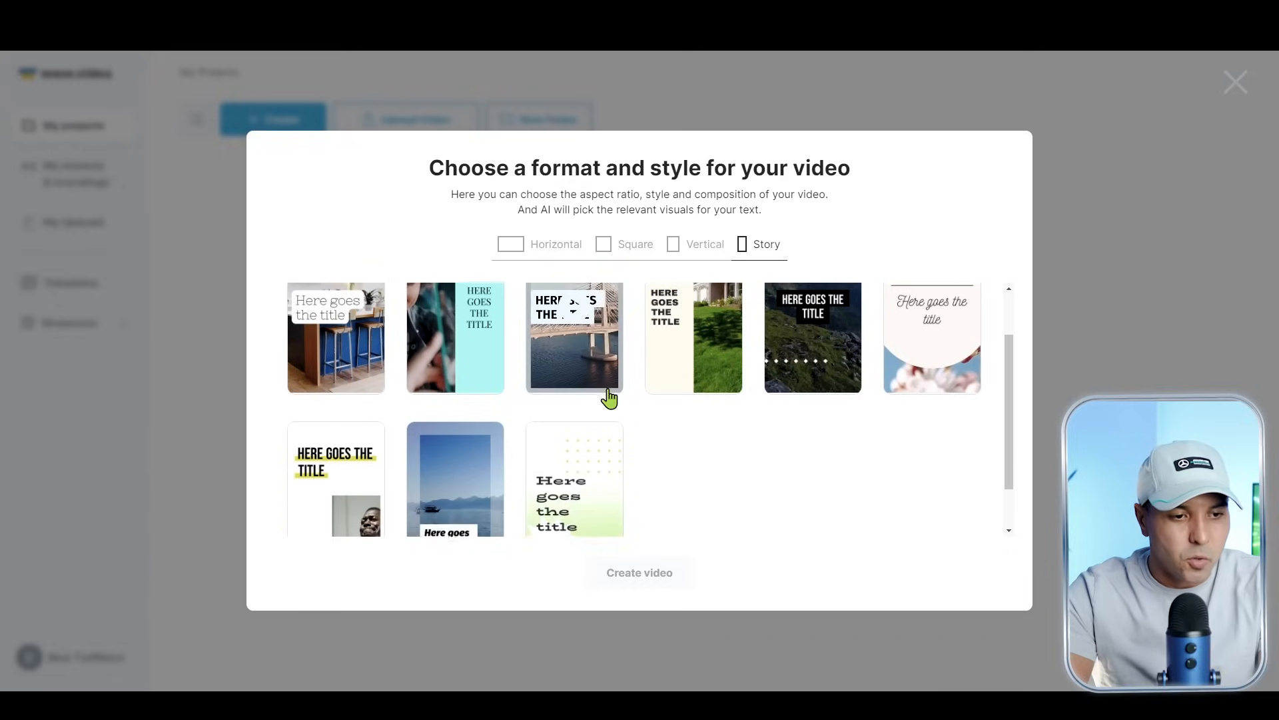
pyautogui.scroll(3, 629, 407)
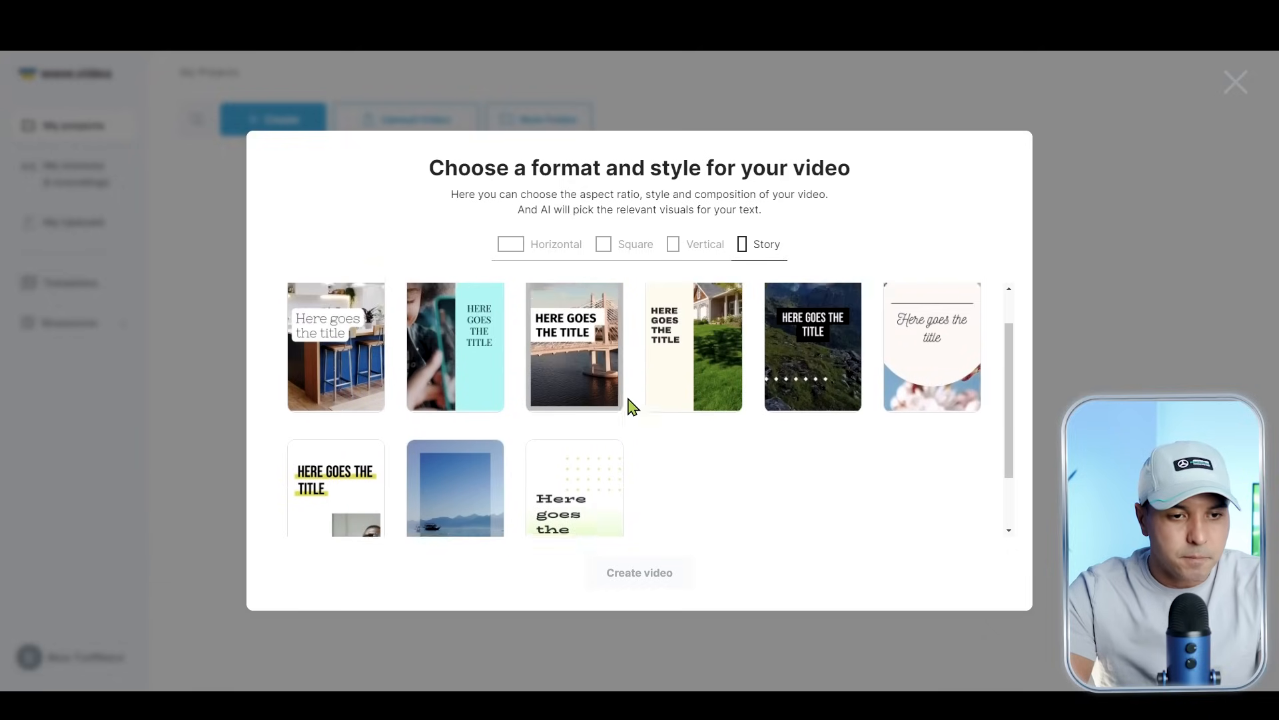
pyautogui.scroll(-3, 413, 453)
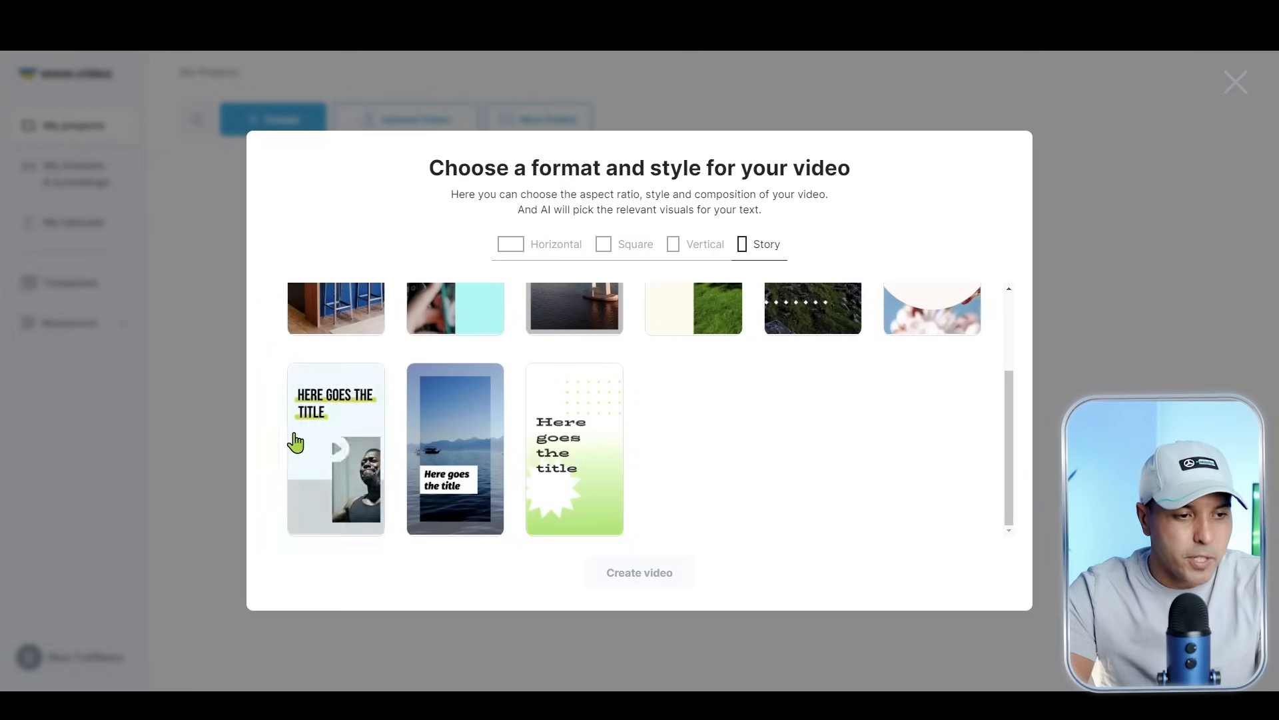
pyautogui.click(334, 470)
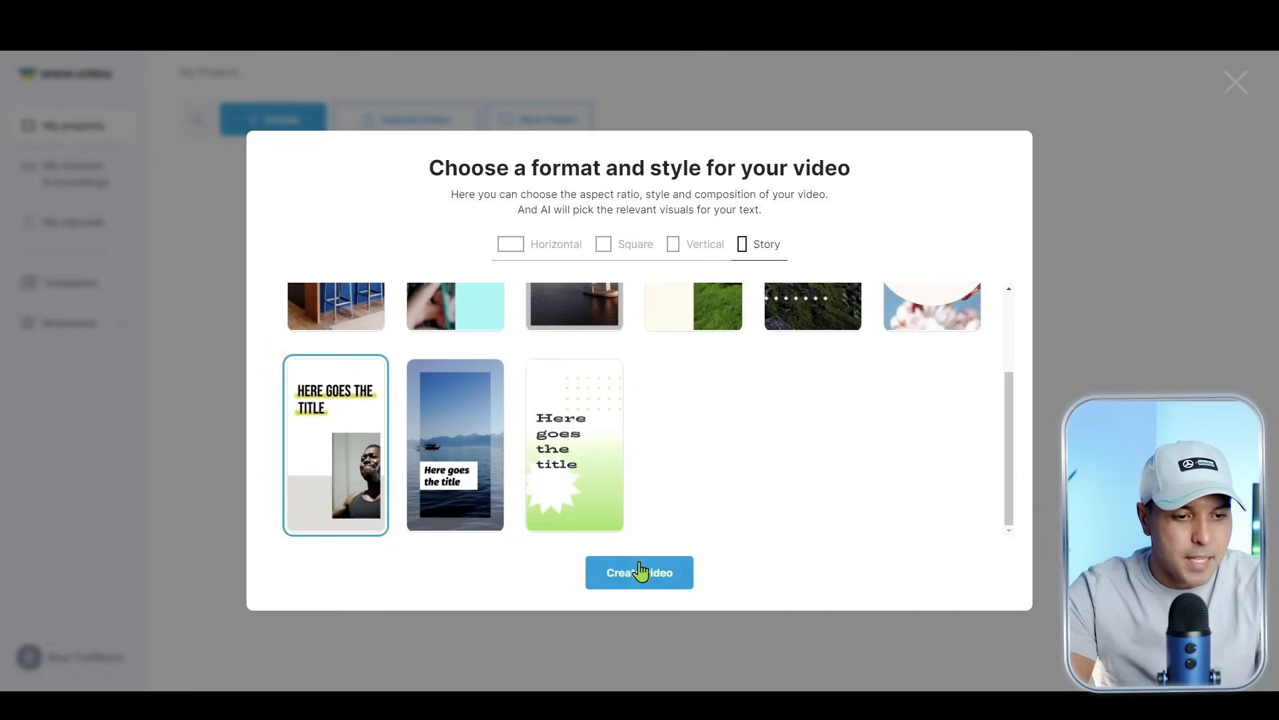
pyautogui.click(639, 576)
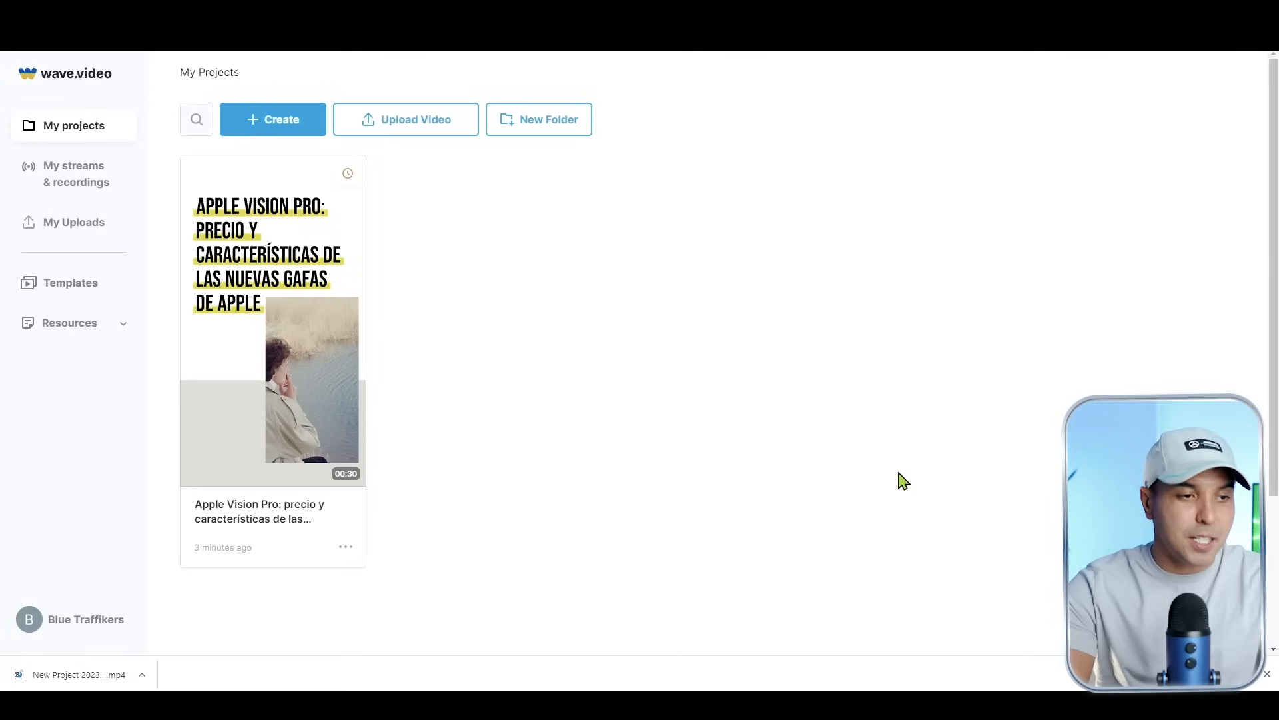
# Open the Apple Vision Pro project from My Projects and bring it into the video editor
pyautogui.click(271, 319)
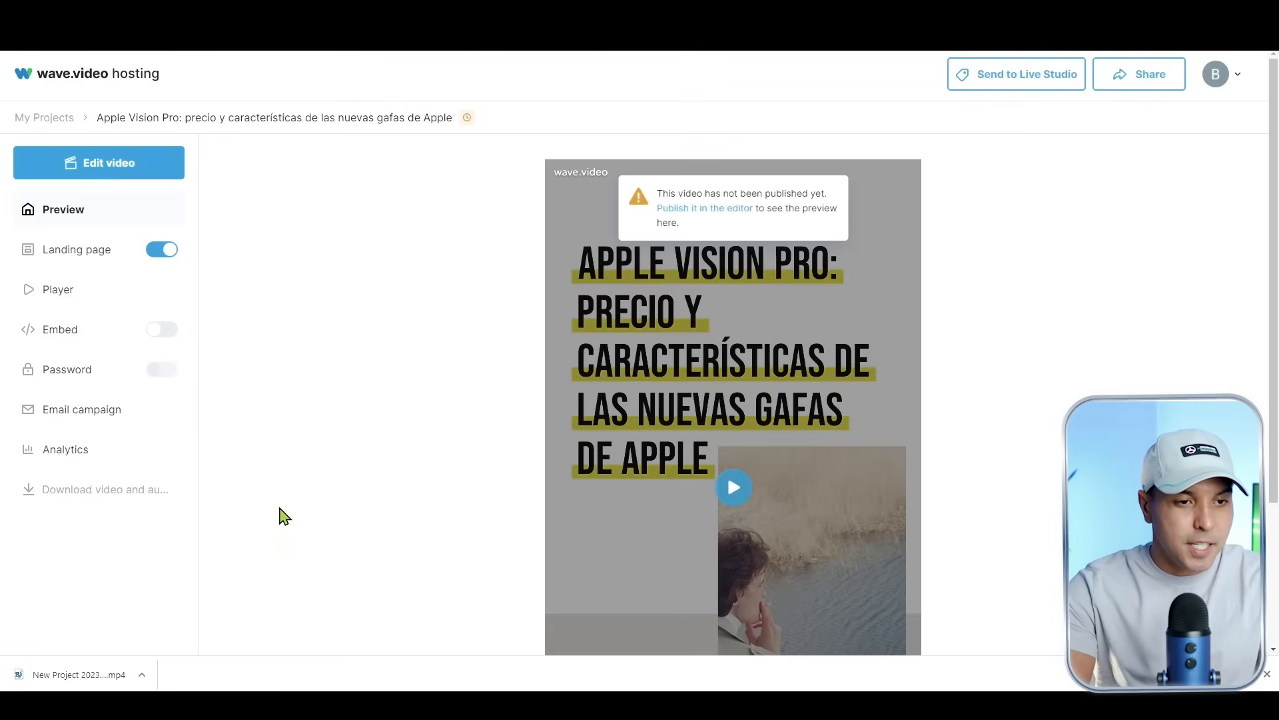
pyautogui.scroll(-1, 779, 430)
pyautogui.scroll(1, 779, 433)
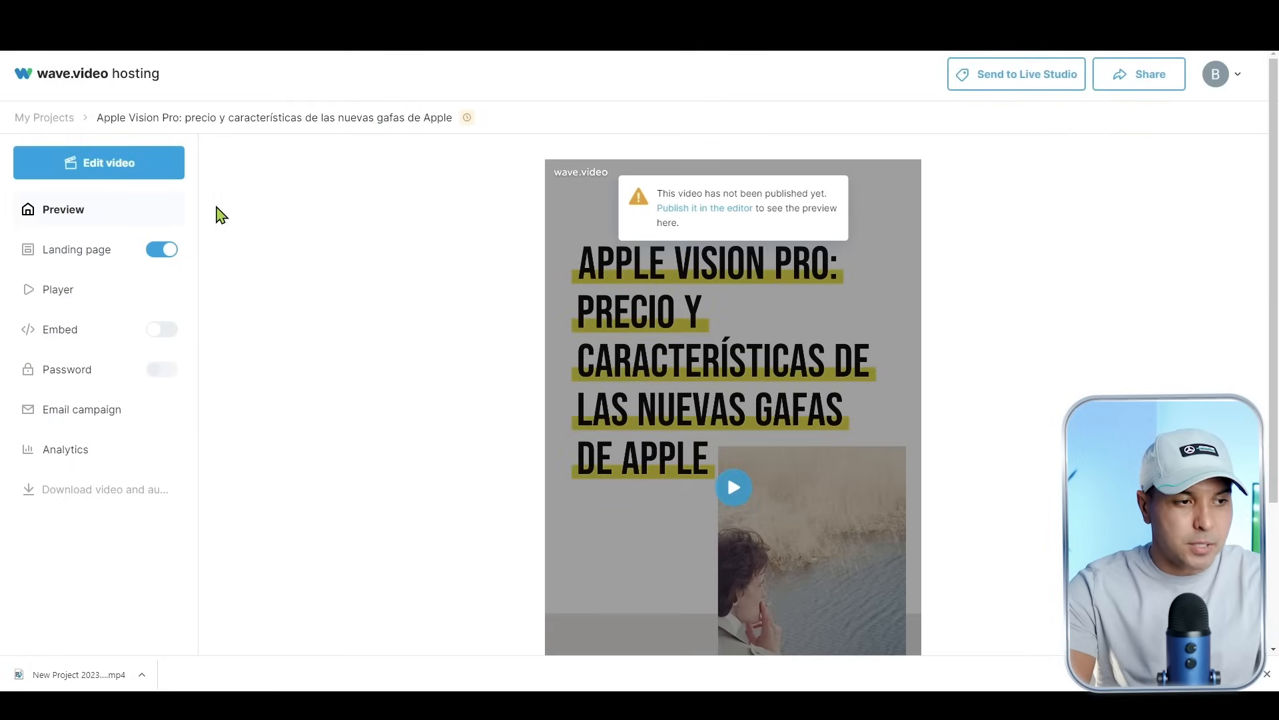
pyautogui.click(115, 177)
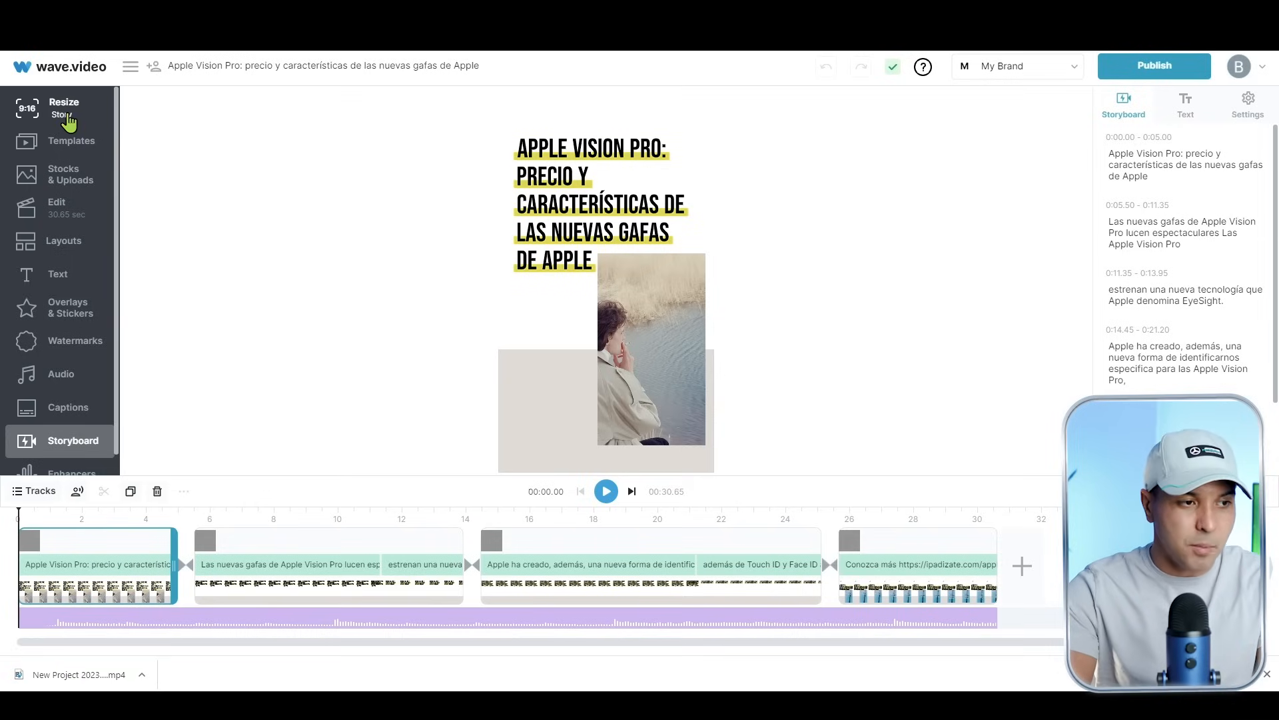
# Look through the resize options, the video template library and the stock media library, and return to the editing view
pyautogui.click(68, 122)
pyautogui.click(80, 149)
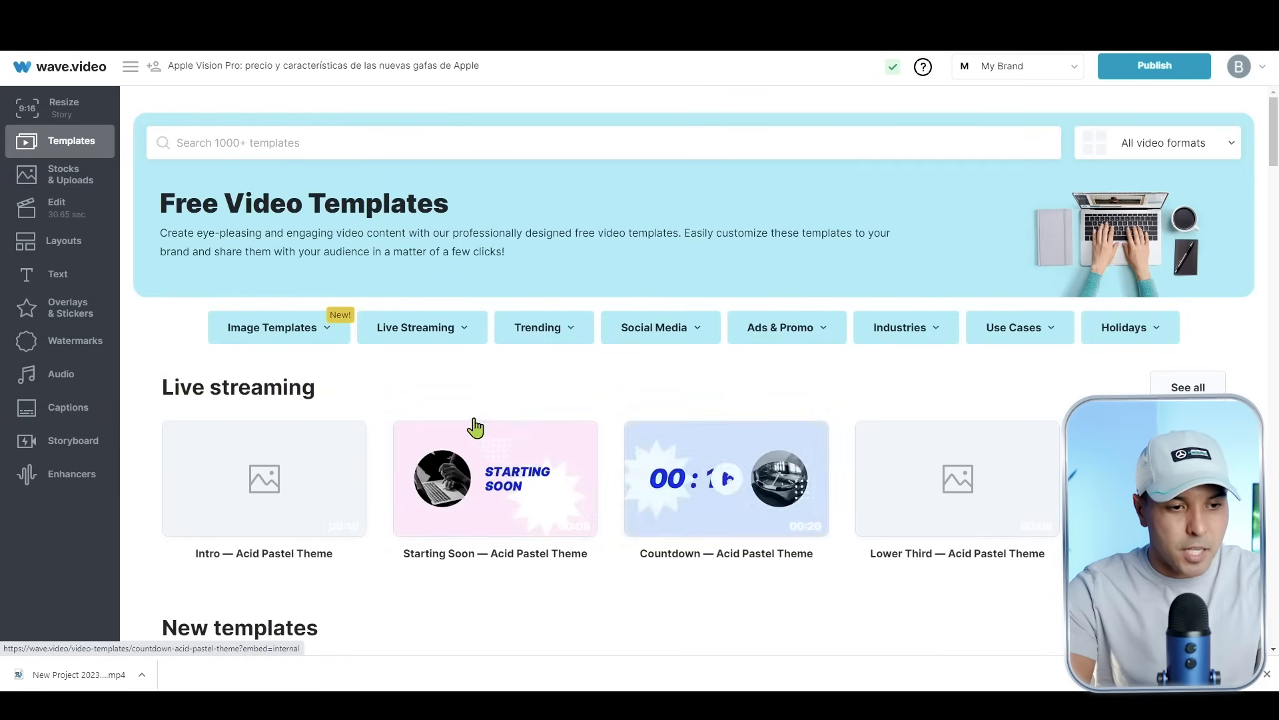
pyautogui.click(60, 184)
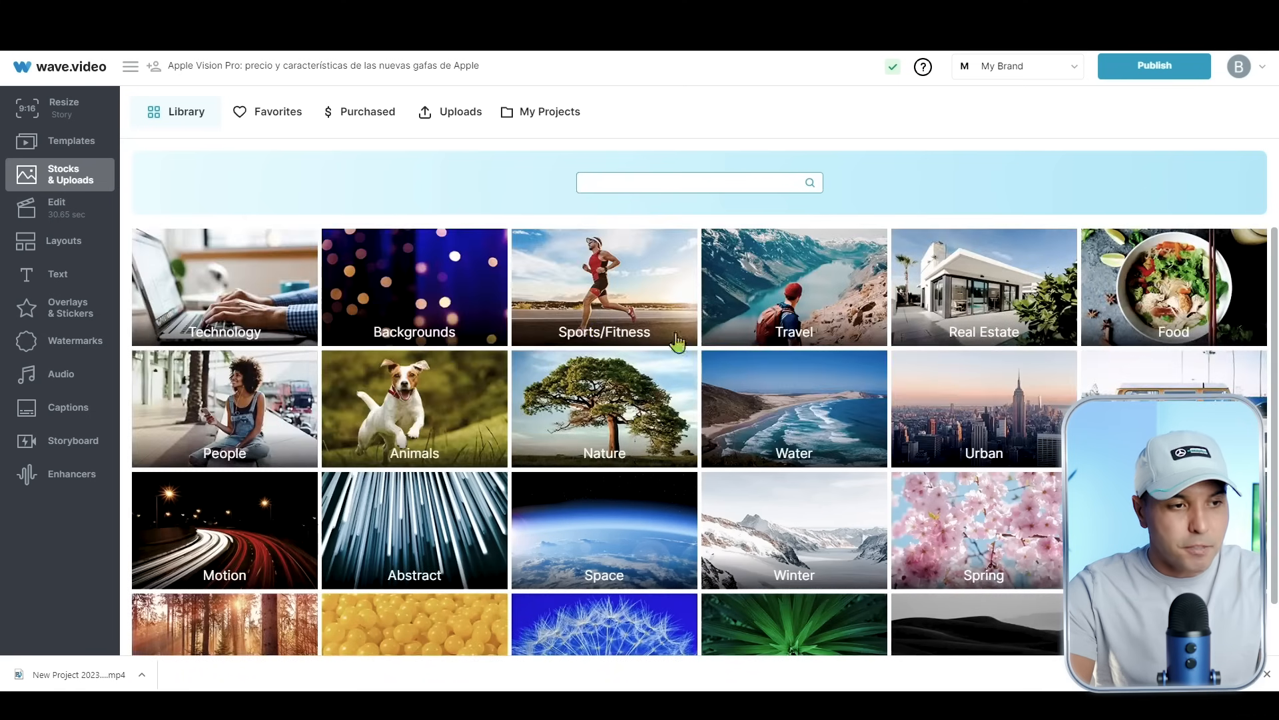
pyautogui.click(67, 210)
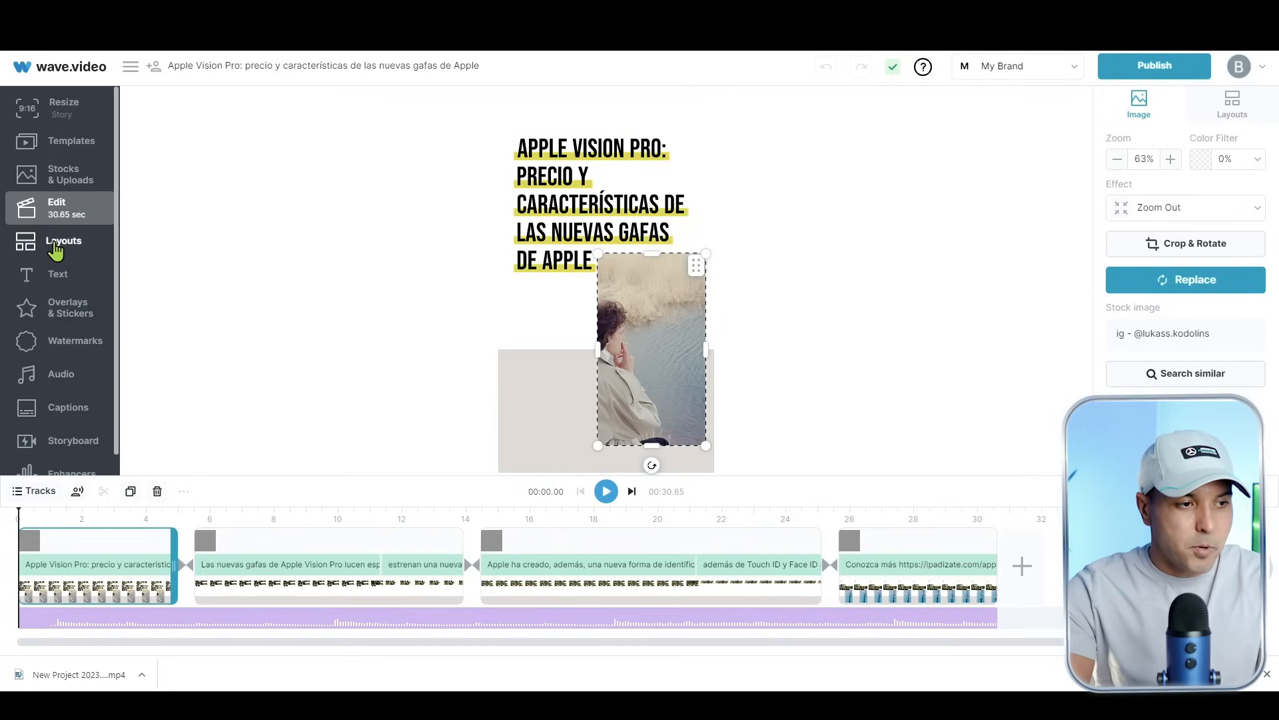
# Add the Breaking News text preset to the opening scene and place it over the grey block, beside the portrait photo
pyautogui.click(51, 286)
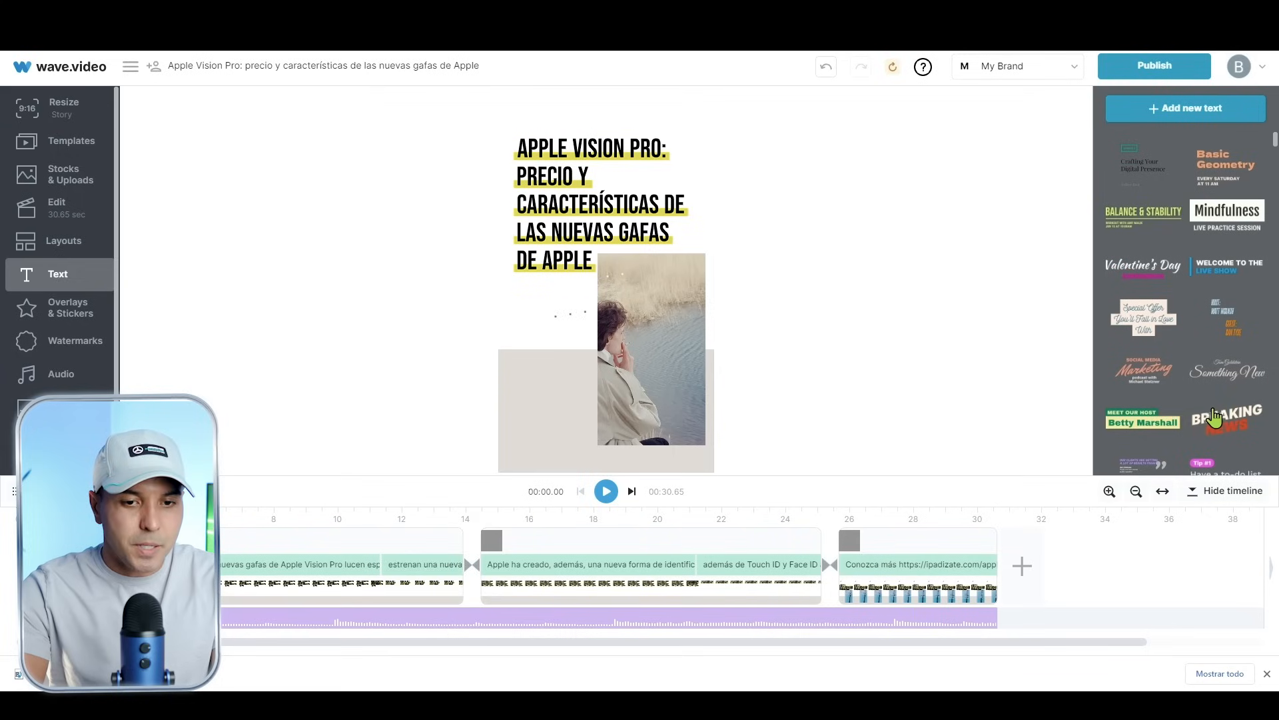
pyautogui.moveTo(1226, 418); pyautogui.dragTo(606, 401)
pyautogui.moveTo(698, 353); pyautogui.dragTo(626, 390)
pyautogui.click(558, 430)
pyautogui.moveTo(557, 429); pyautogui.dragTo(556, 415)
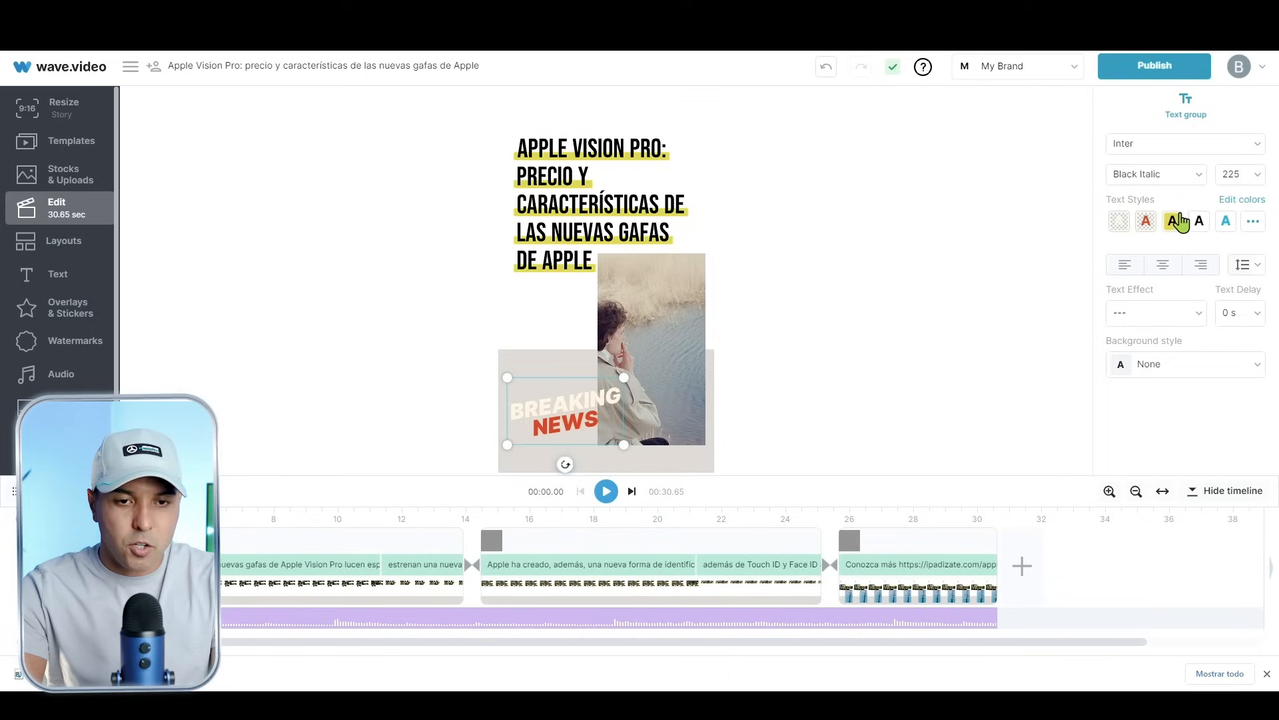
# Compare the white and blue text styles on the Breaking News text group and apply the black-on-yellow style
pyautogui.click(1174, 223)
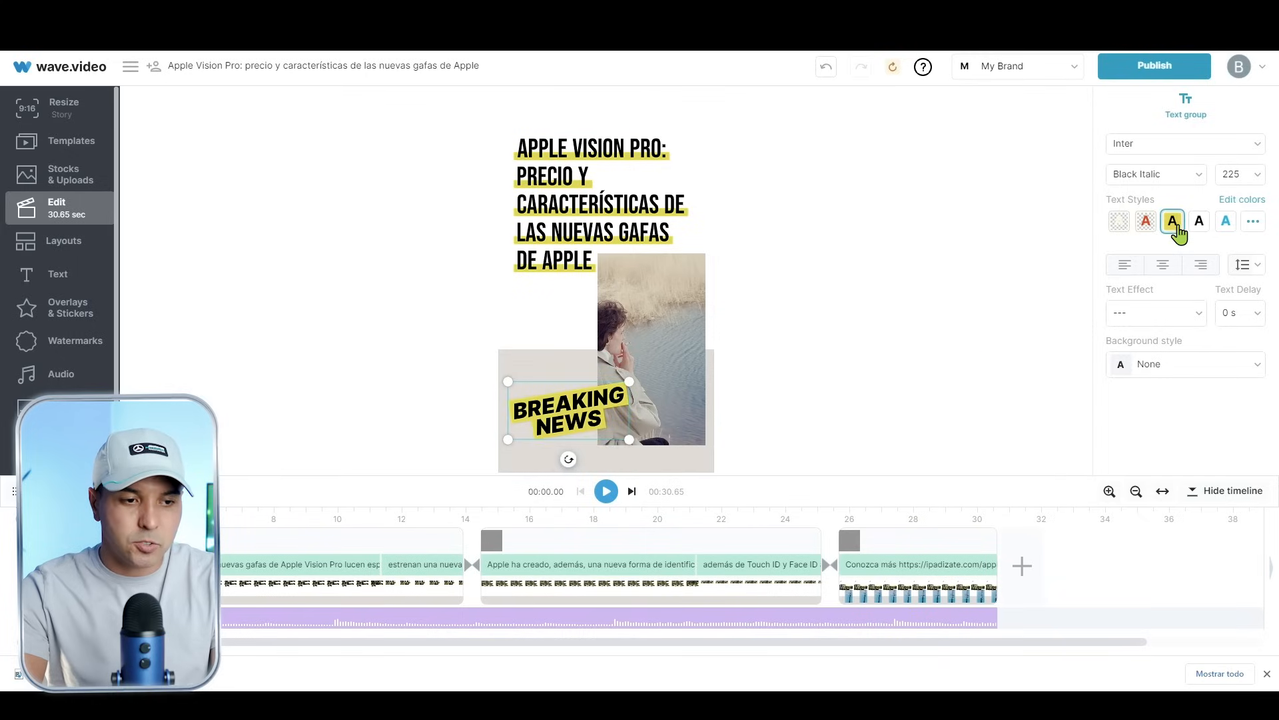
pyautogui.click(1200, 226)
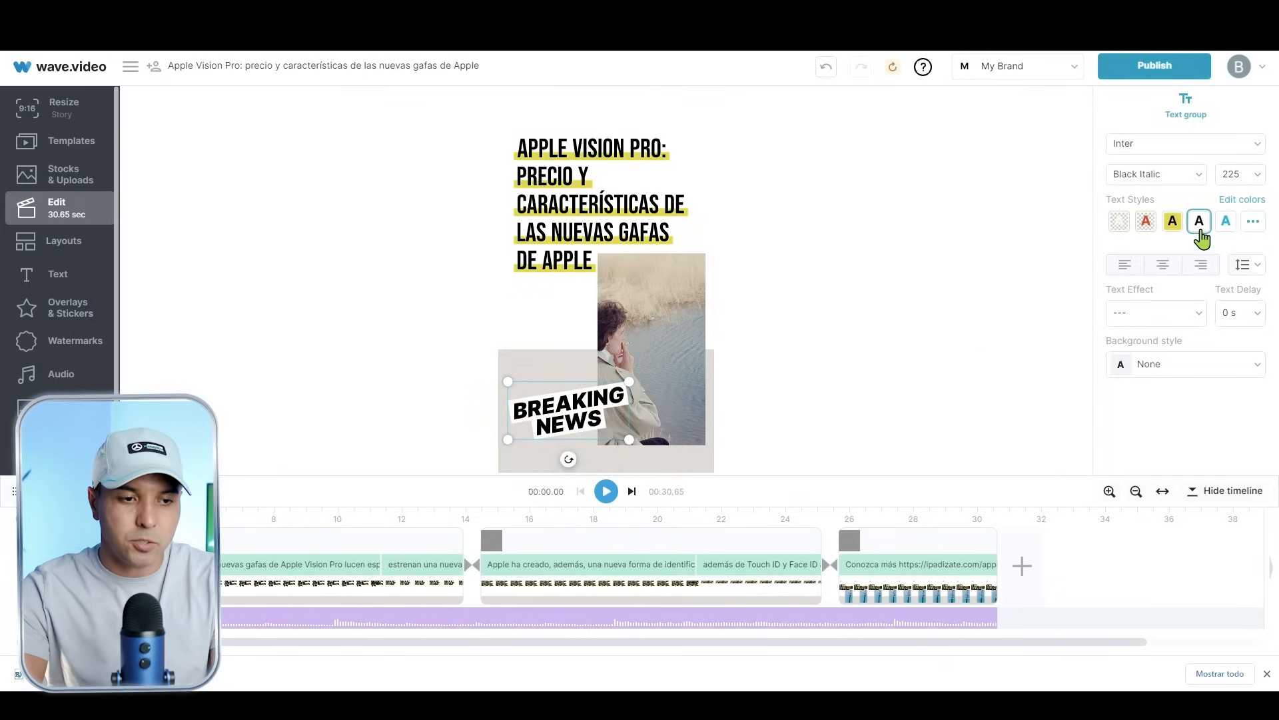
pyautogui.click(1178, 228)
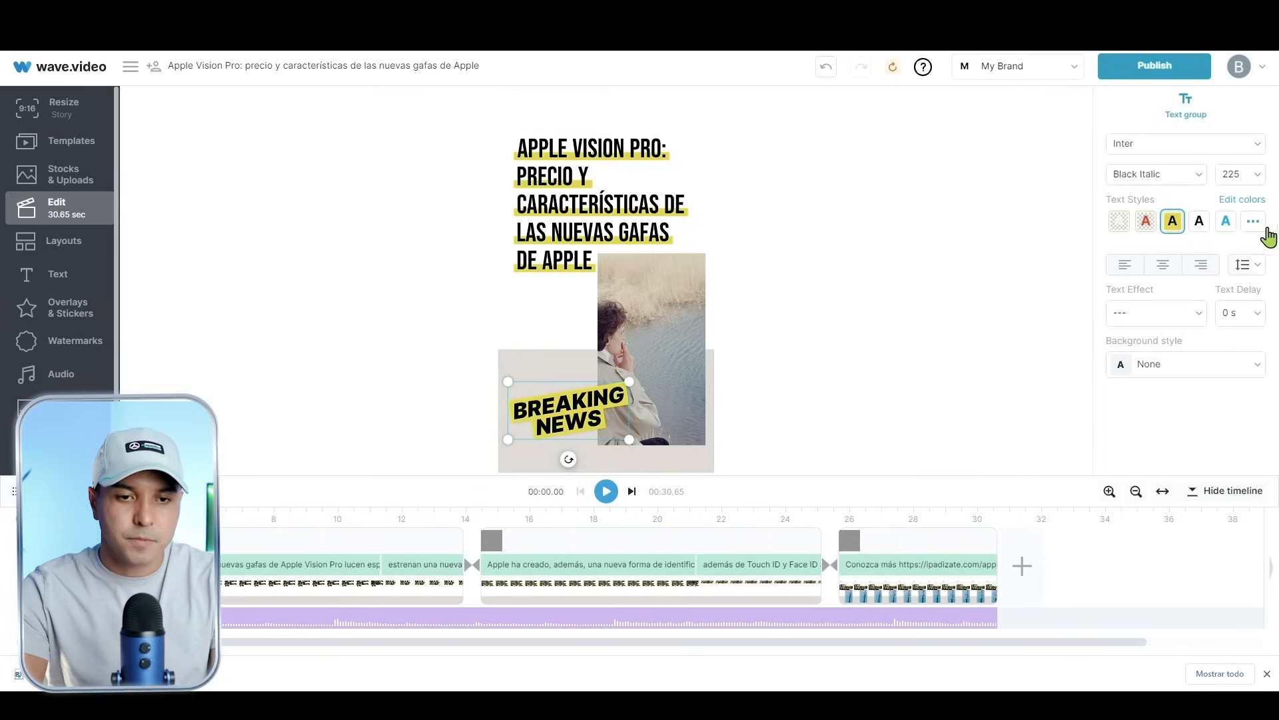
pyautogui.click(1227, 224)
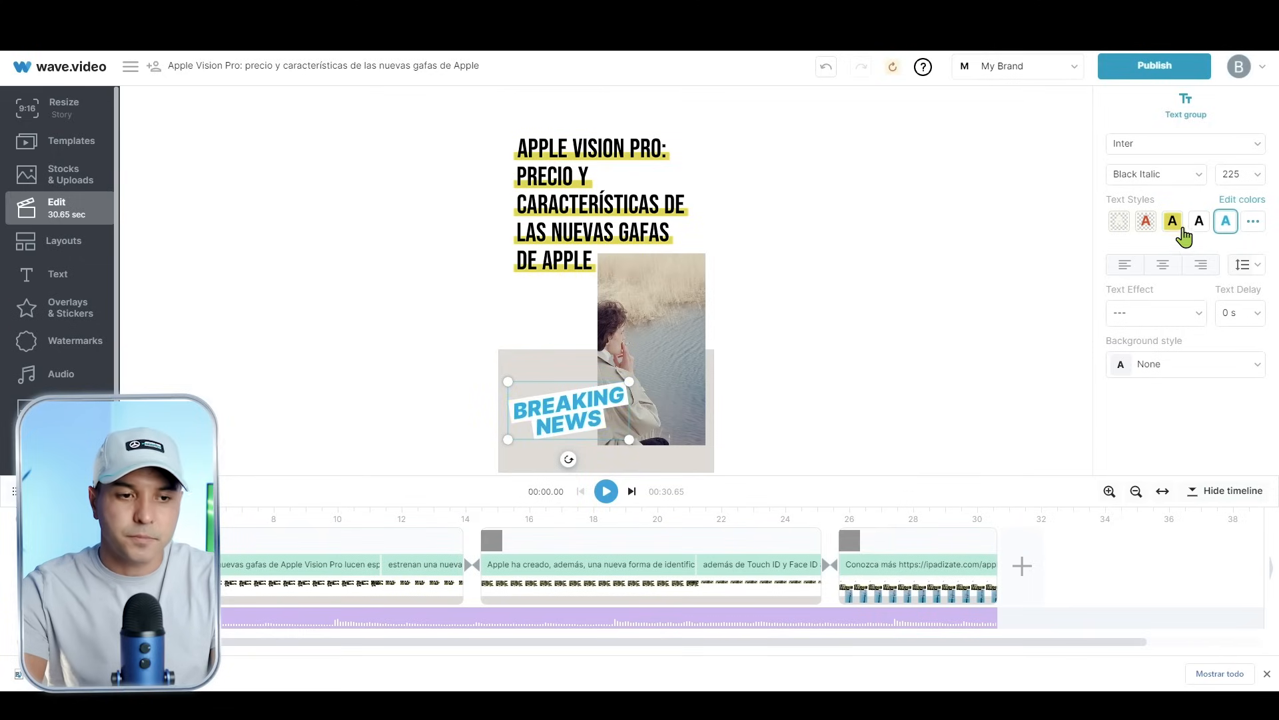
pyautogui.click(1178, 228)
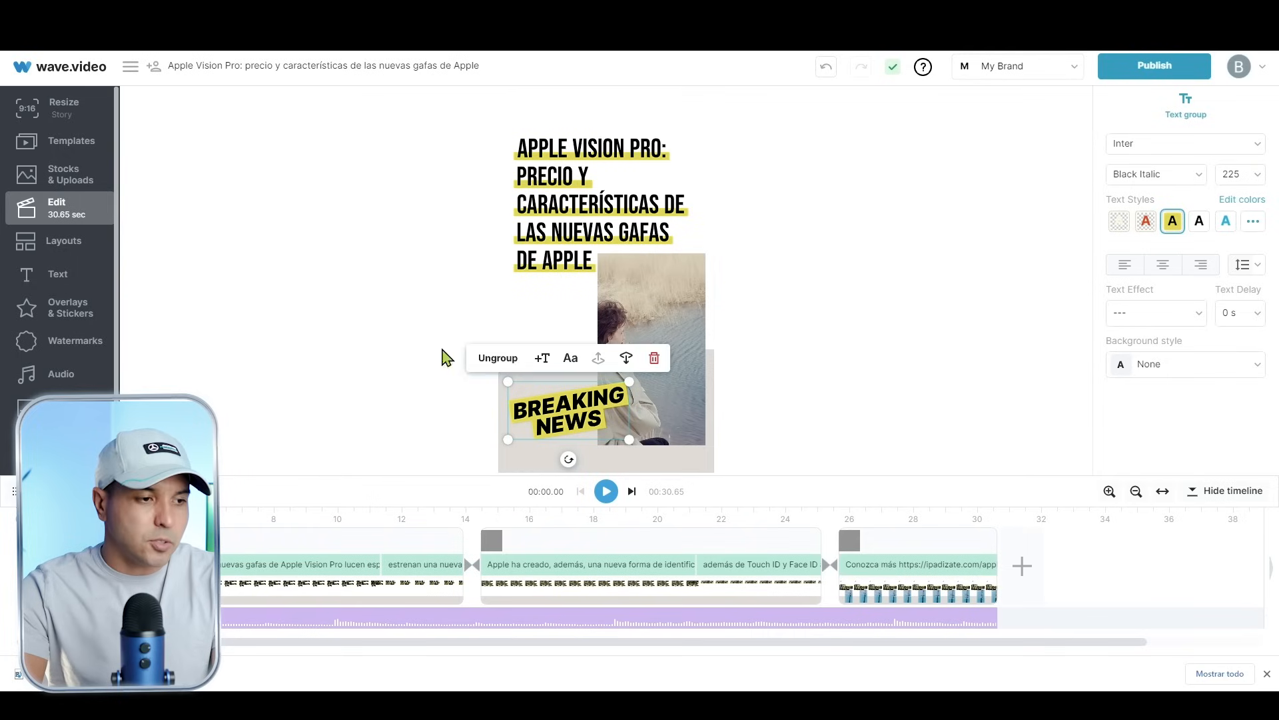
# Look through the overlays and stickers, watermarks, audio library categories and captions options for the project
pyautogui.scroll(-1, 105, 383)
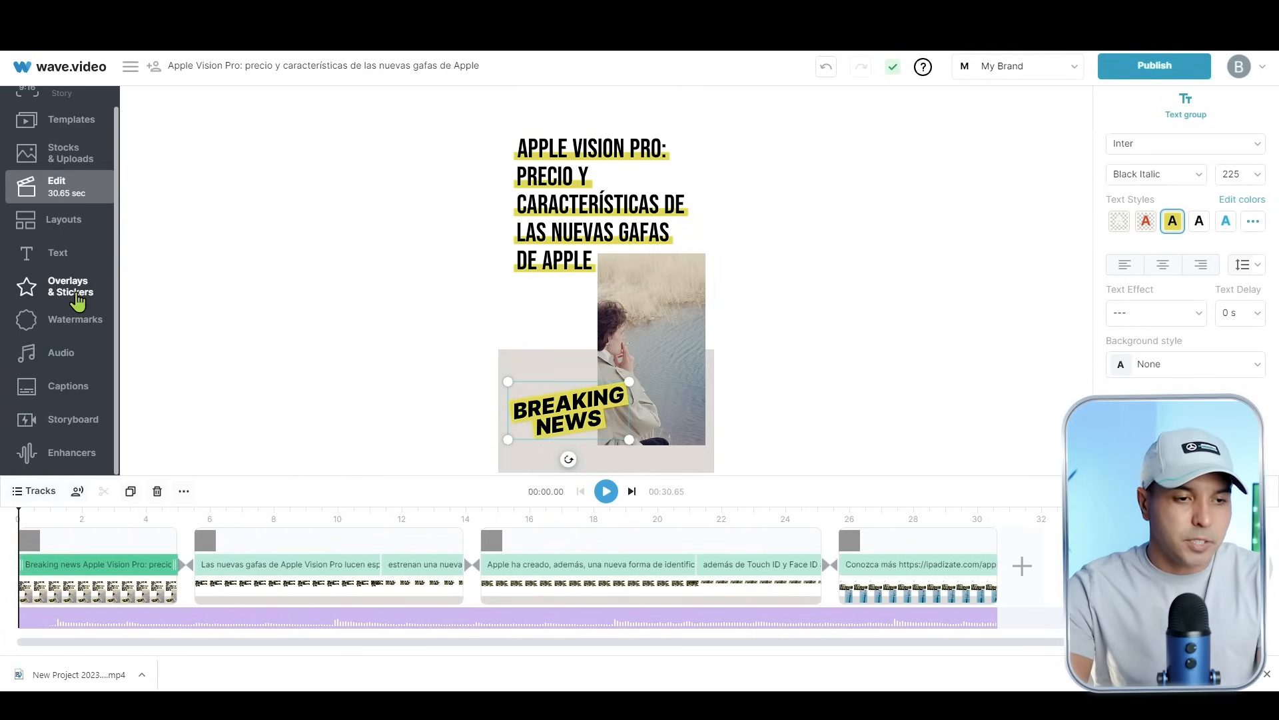
pyautogui.click(80, 294)
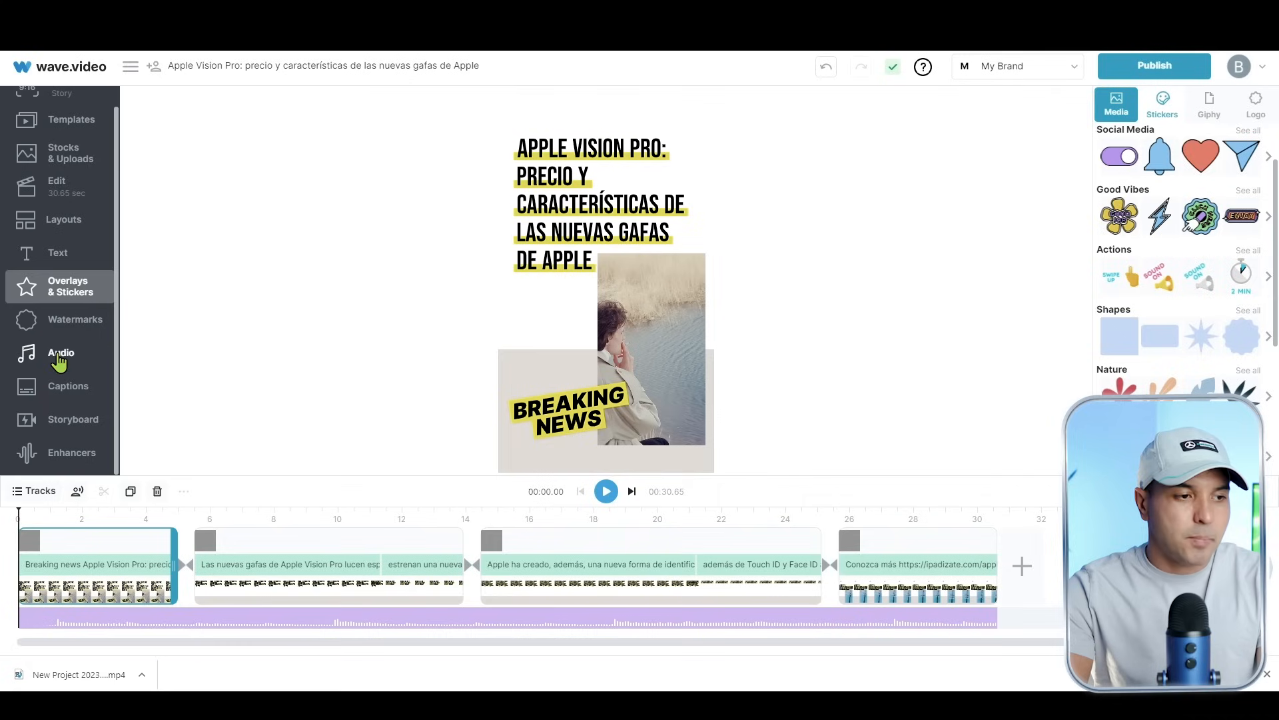
pyautogui.click(62, 322)
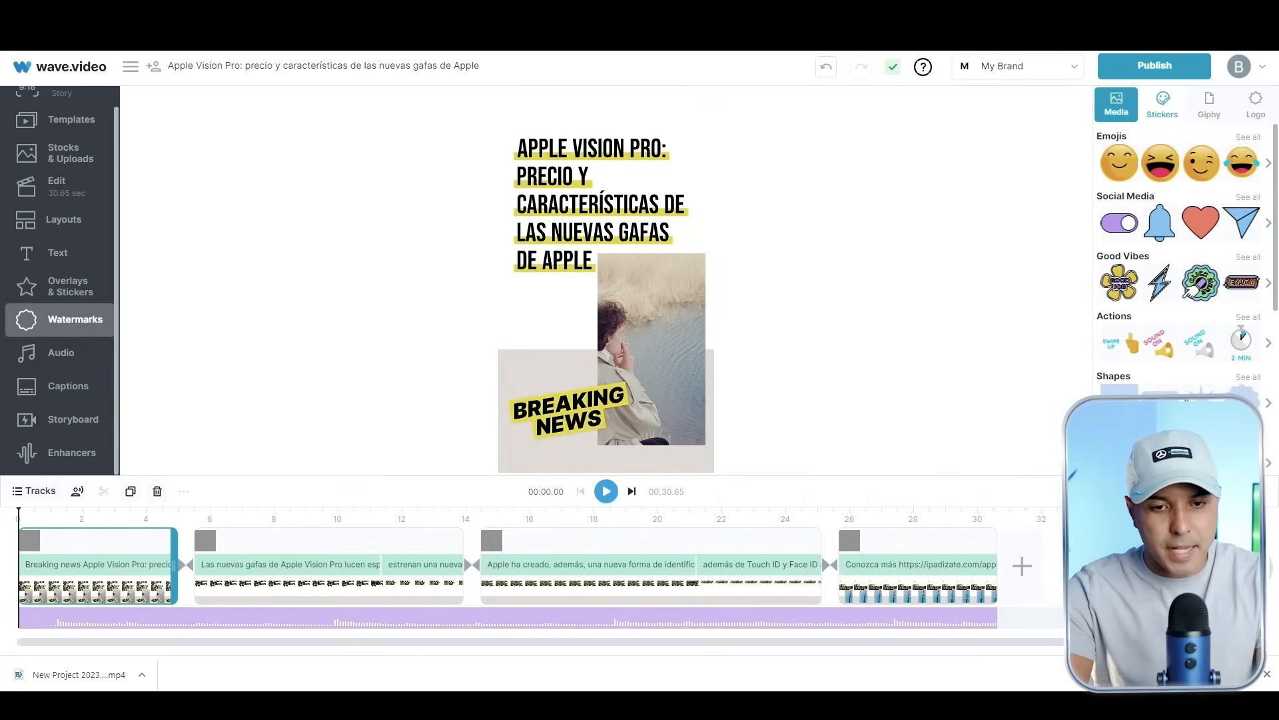
pyautogui.scroll(-3, 1180, 280)
pyautogui.click(41, 359)
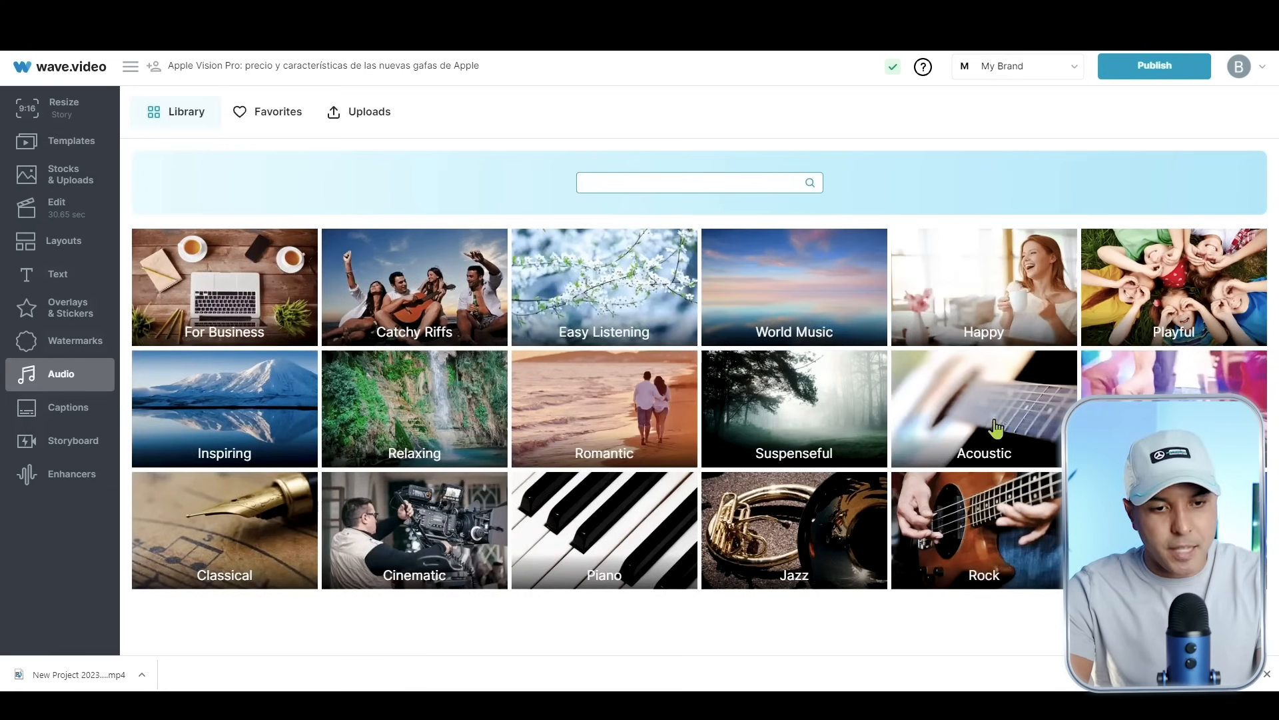
pyautogui.click(69, 409)
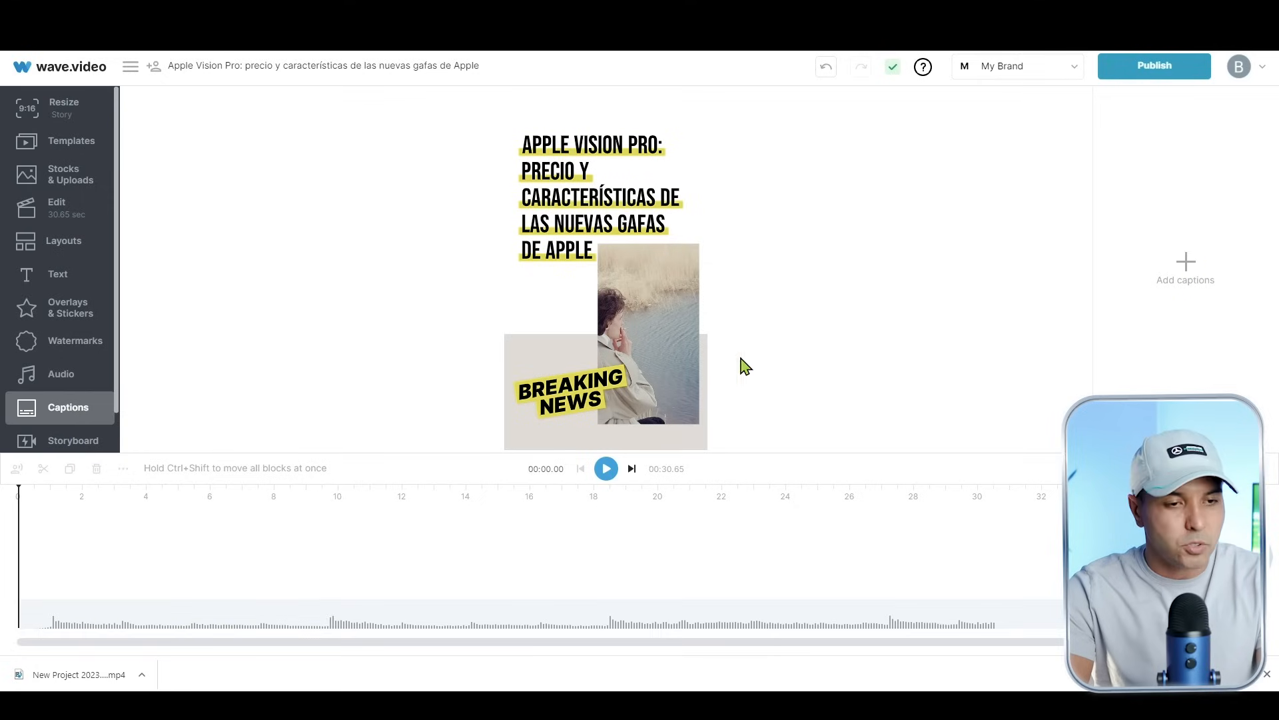
pyautogui.scroll(-1, 94, 358)
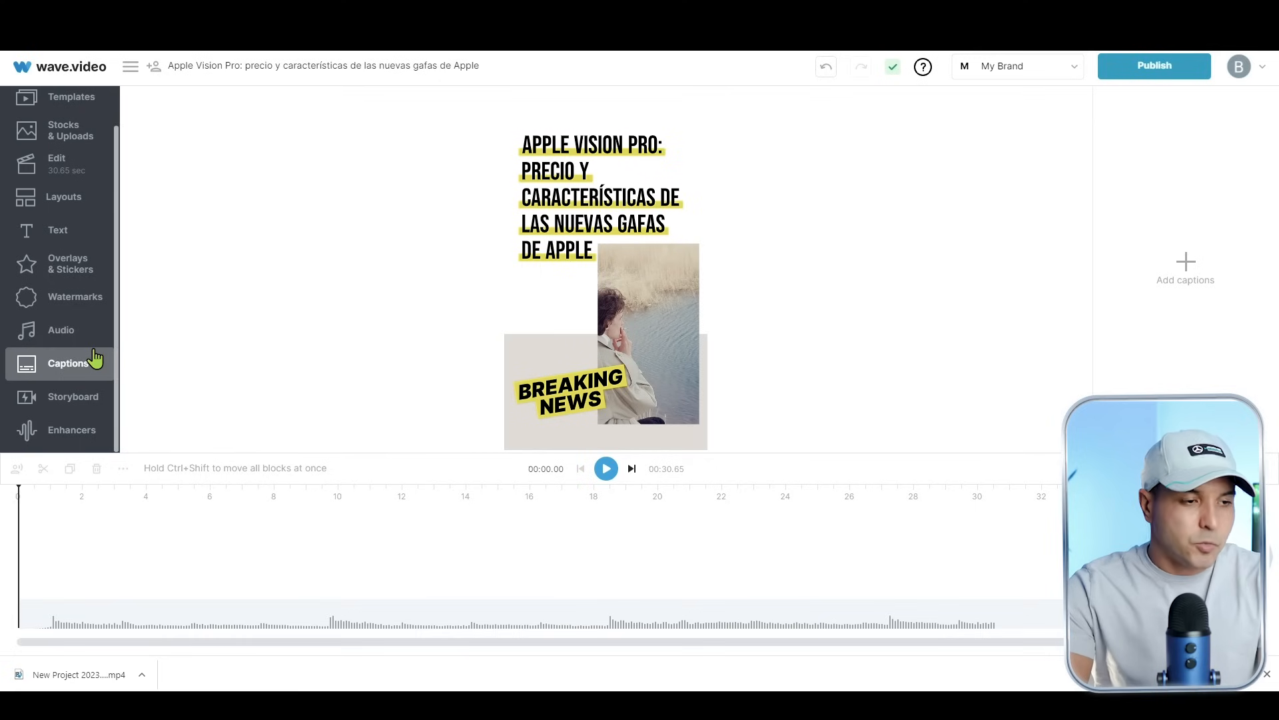
# Read through the storyboard texts of all scenes and preview the video from the opening scene
pyautogui.click(70, 403)
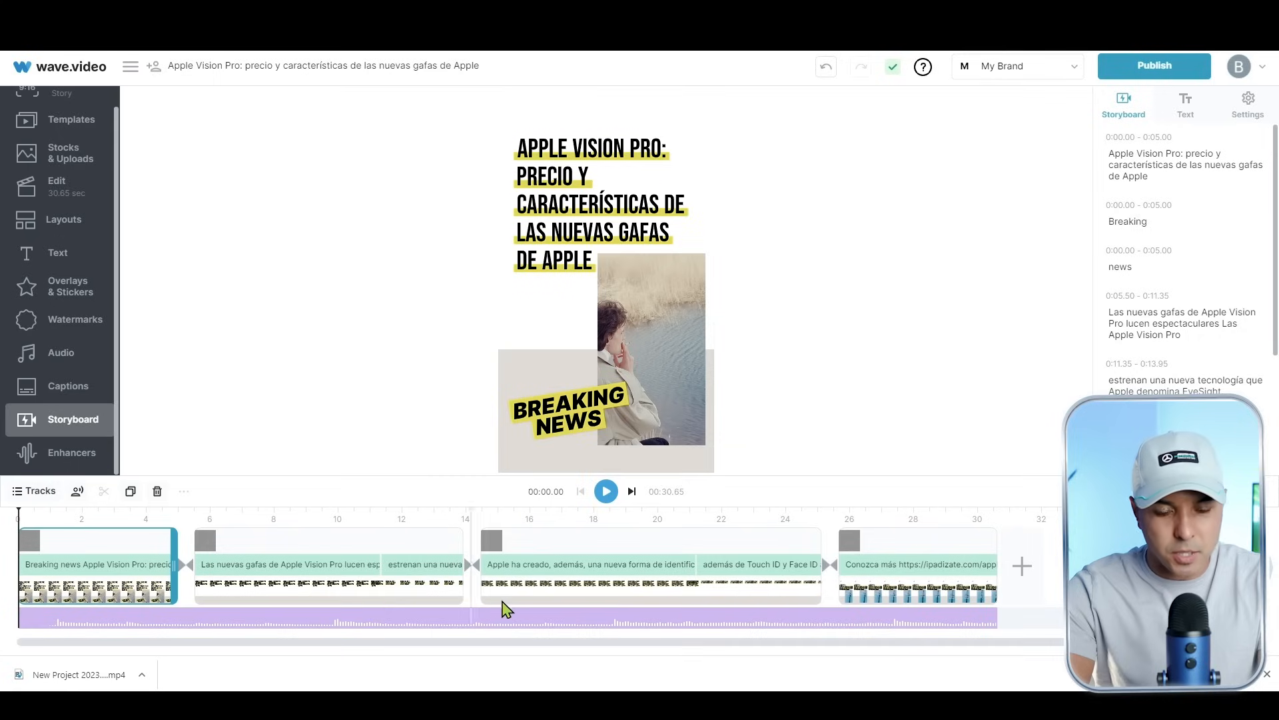
pyautogui.moveTo(1193, 194)
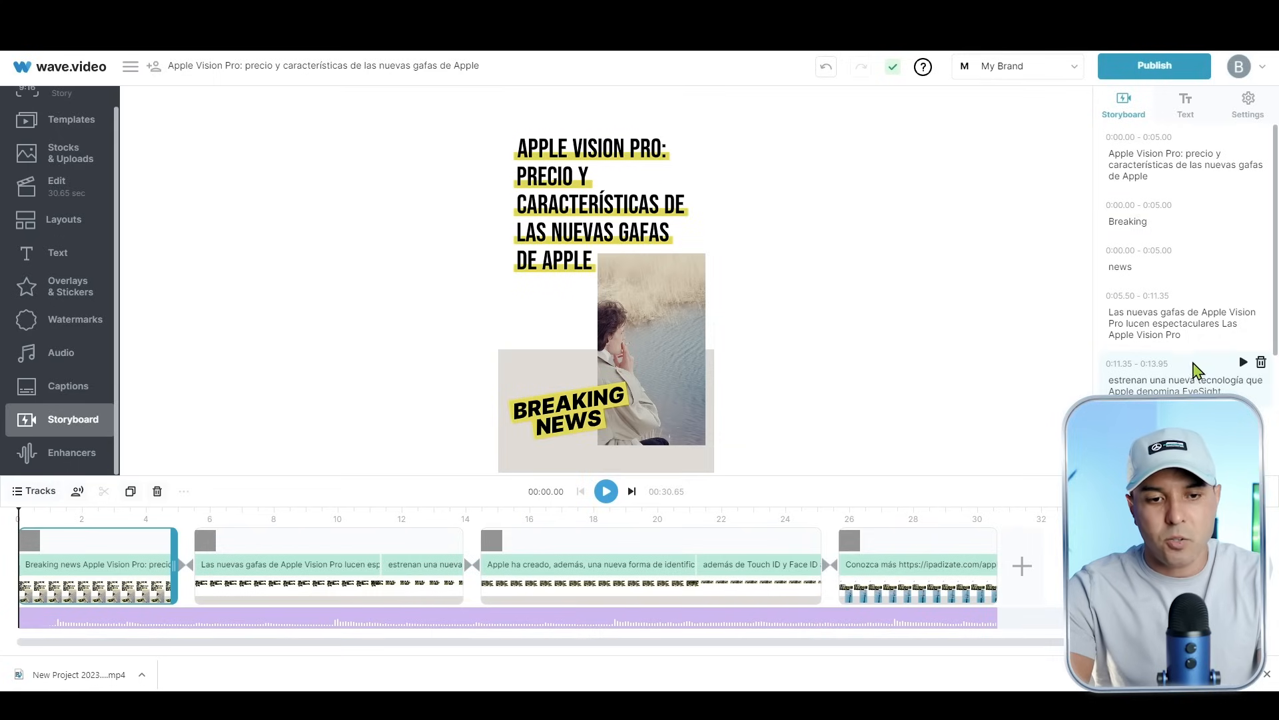
pyautogui.scroll(-1, 1198, 370)
pyautogui.scroll(-2, 1184, 341)
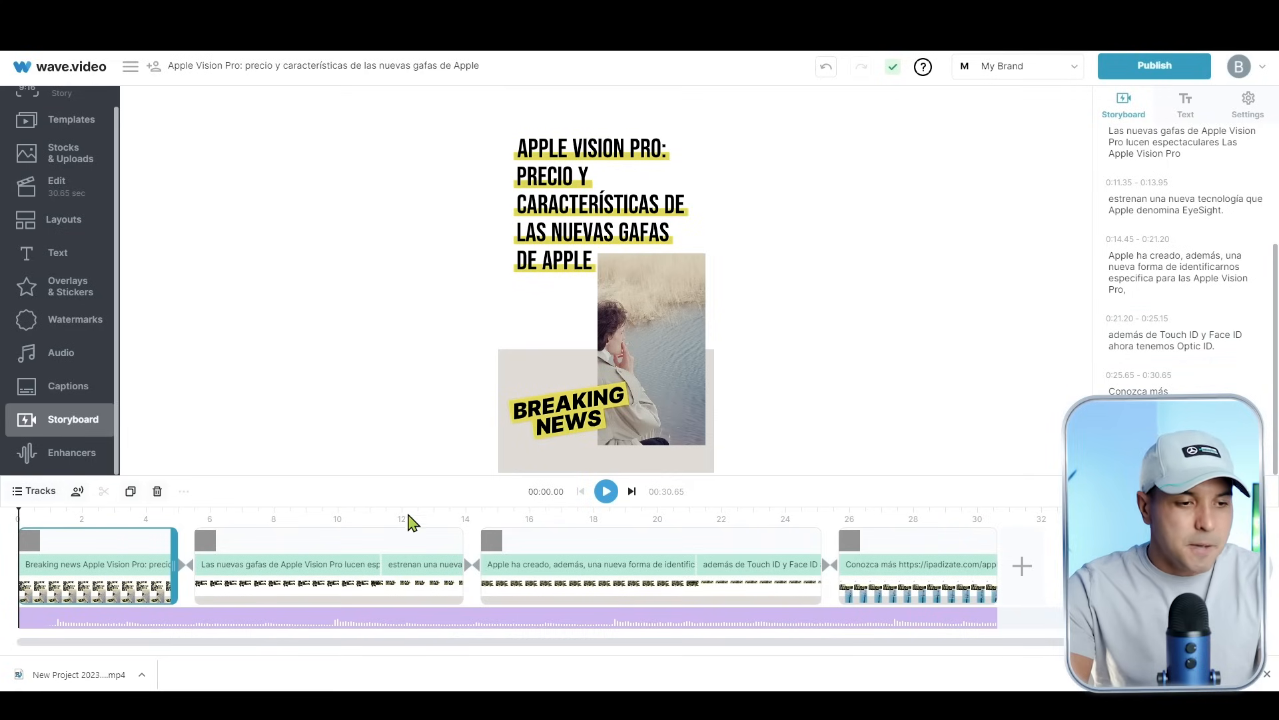
pyautogui.click(58, 541)
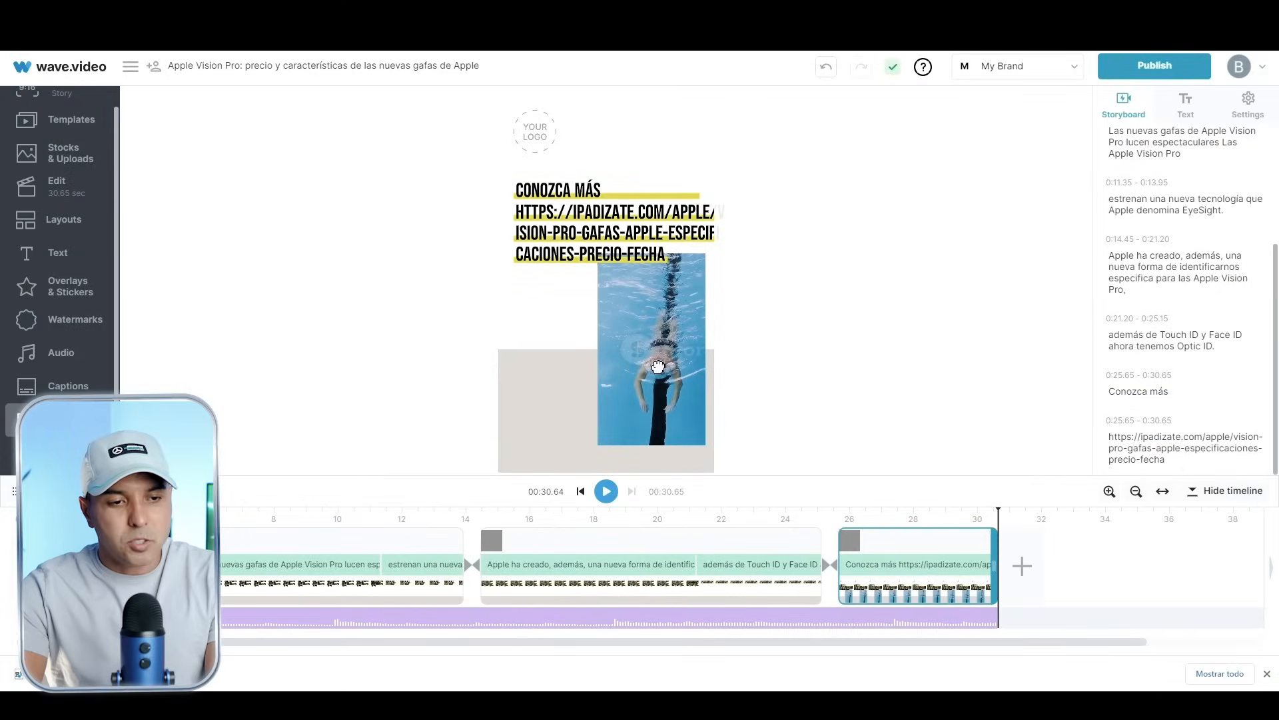
# Replace the closing scene's swimming clip with a free stock photo of a man using a laptop outdoors, searching for "apple", and adjust its placement
pyautogui.click(654, 361)
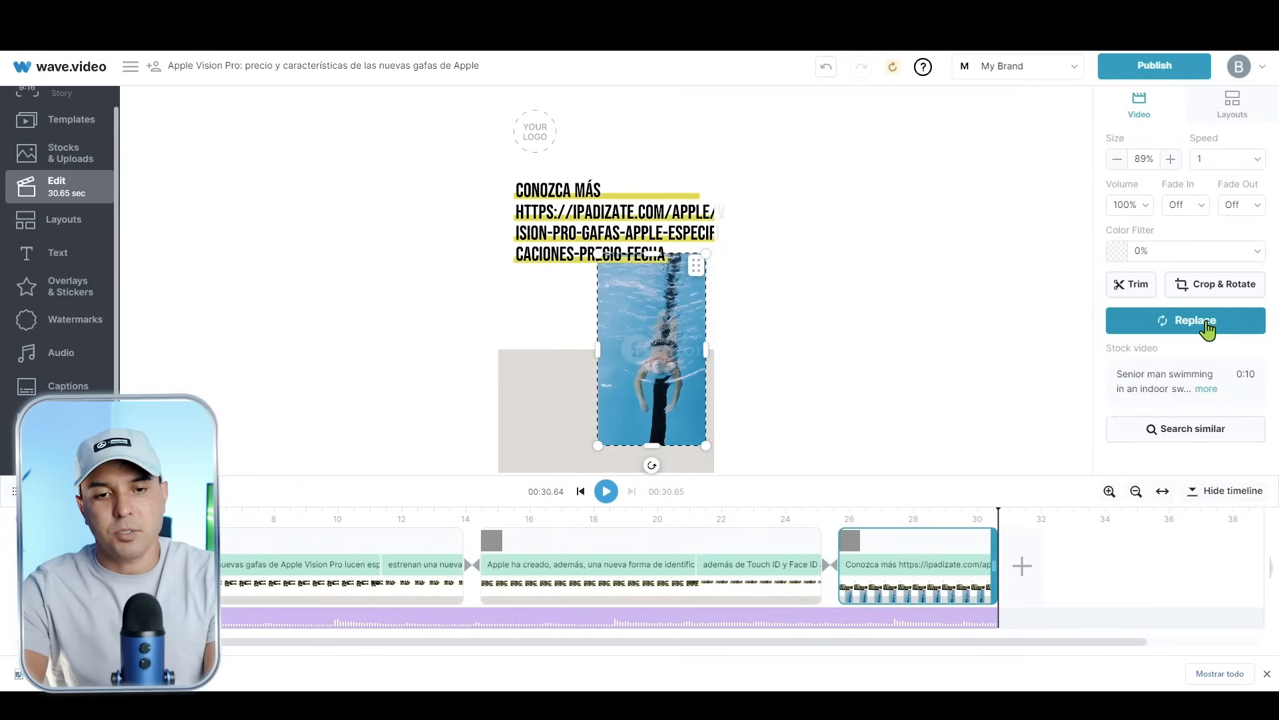
pyautogui.click(1207, 327)
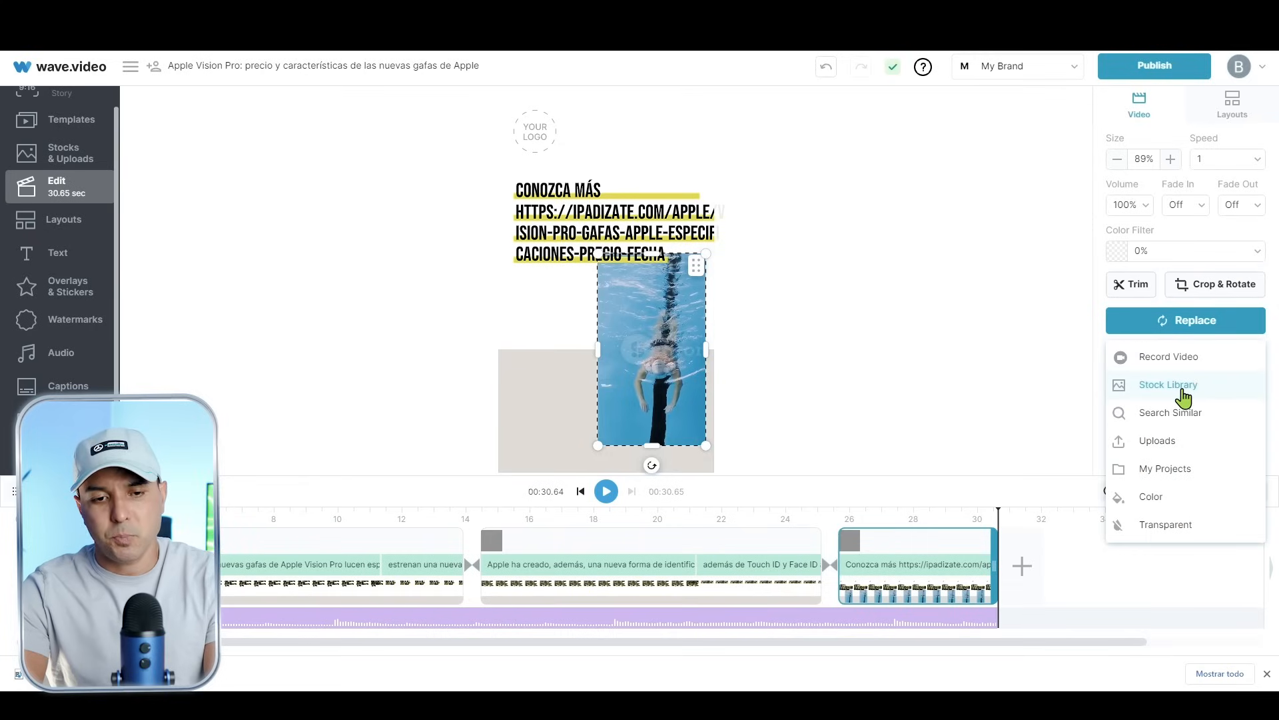
pyautogui.click(1183, 398)
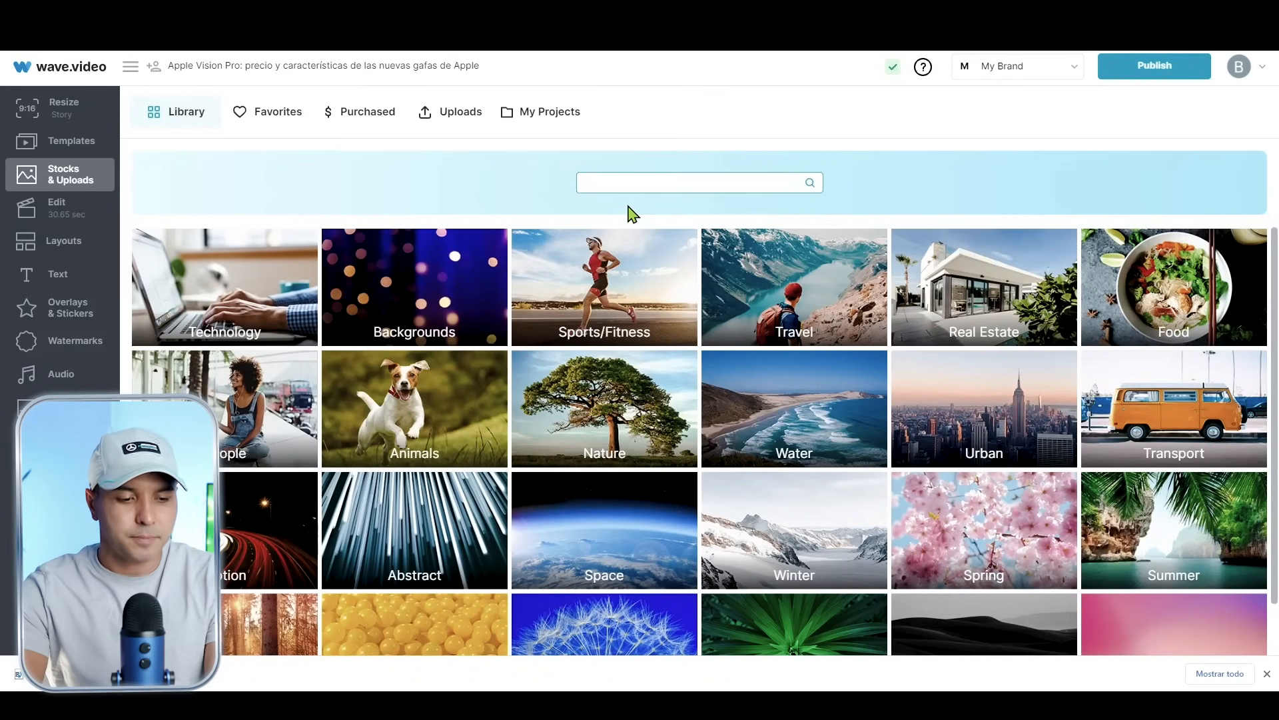
pyautogui.write('apple')
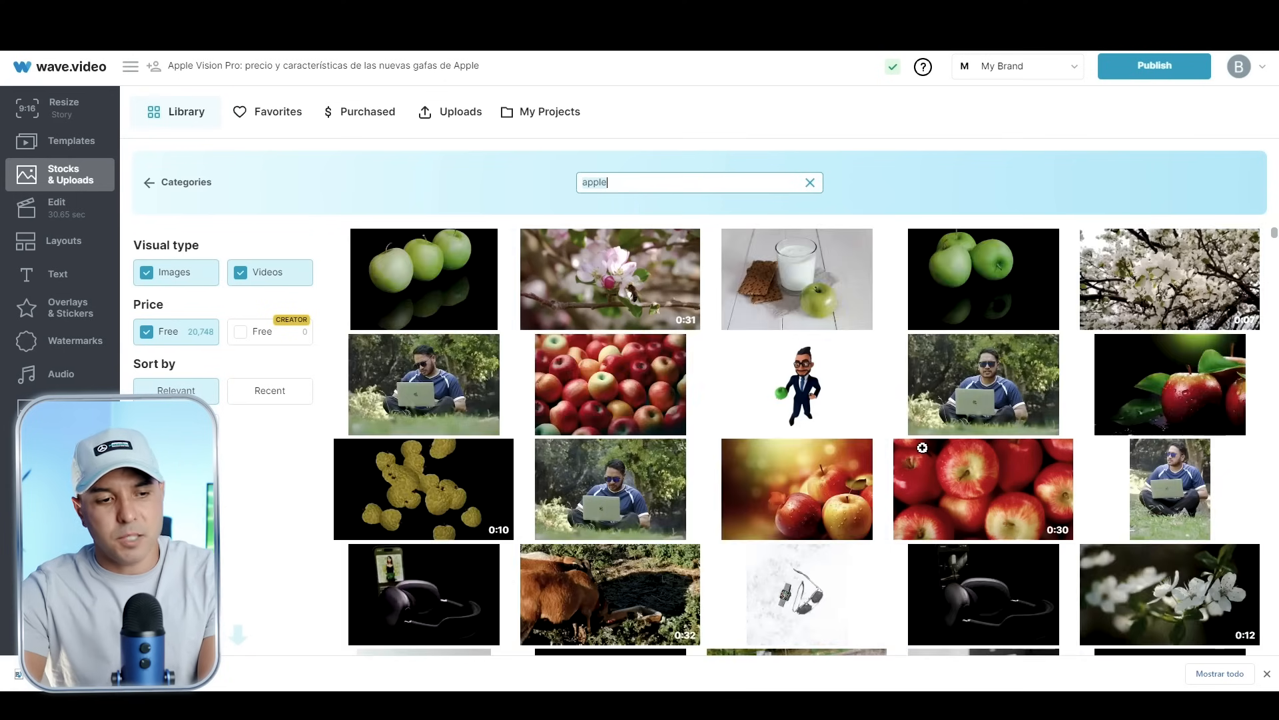
pyautogui.scroll(-2, 731, 517)
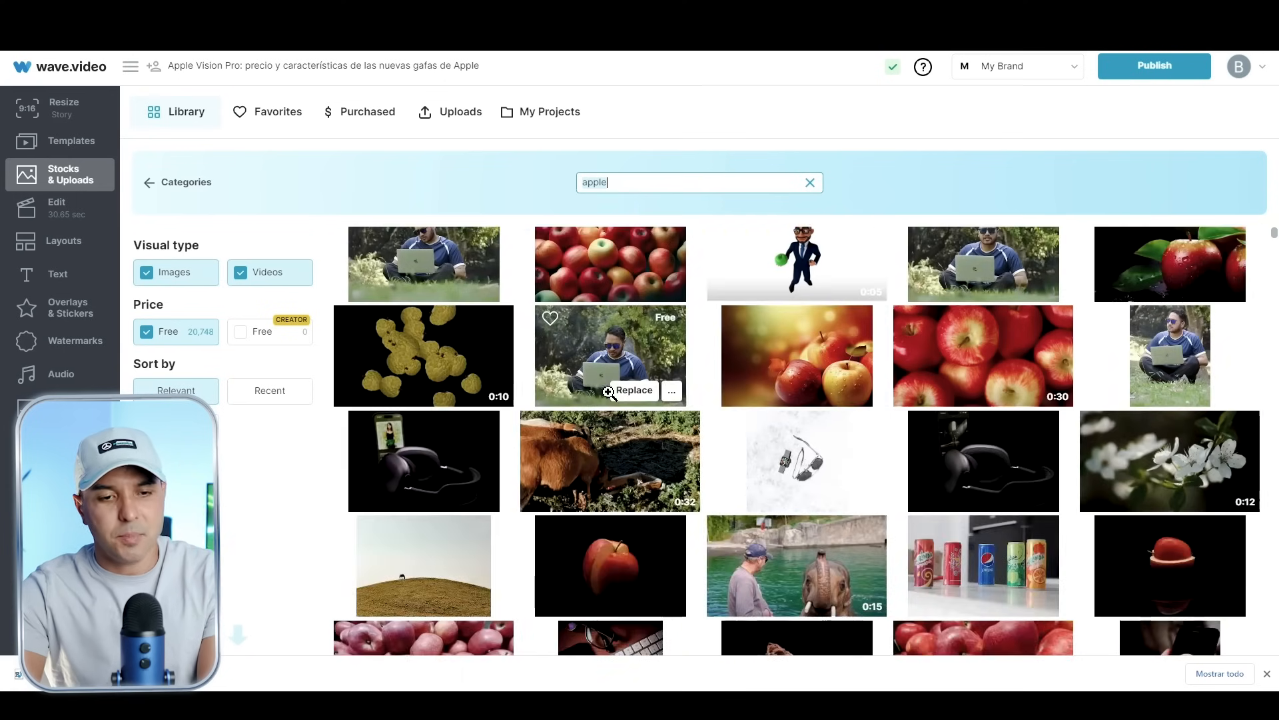
pyautogui.click(608, 392)
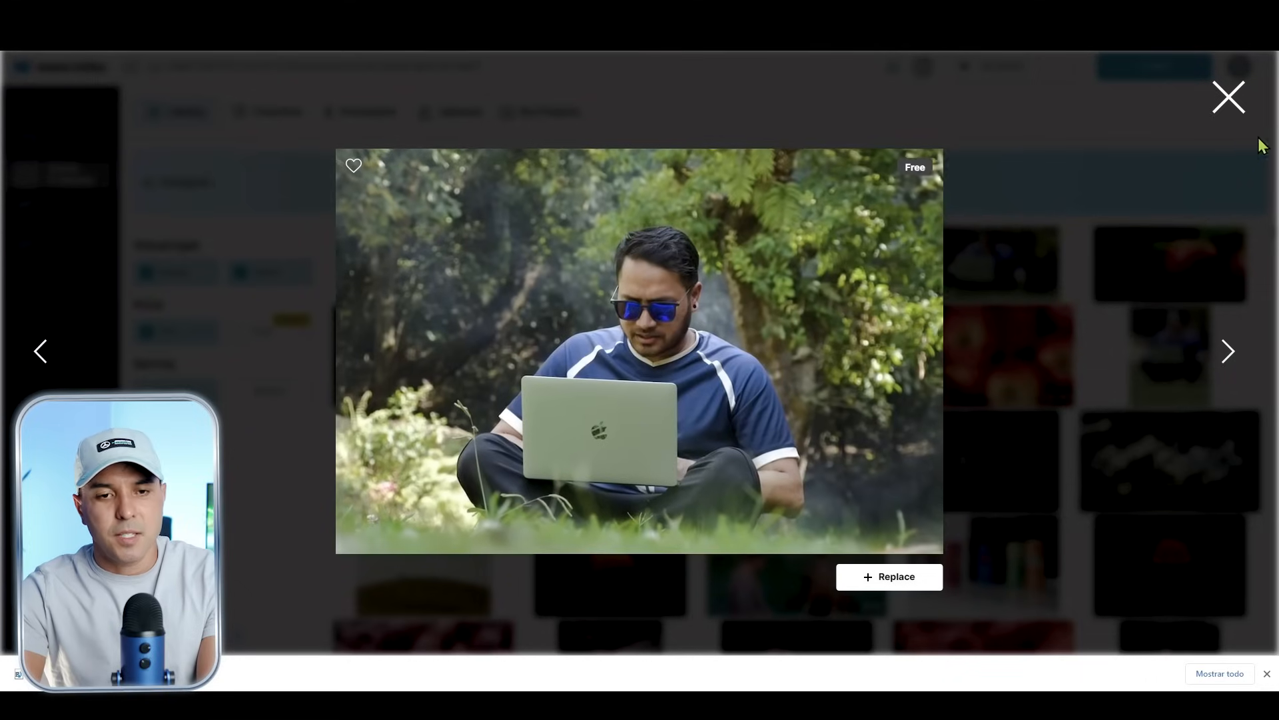
pyautogui.click(897, 579)
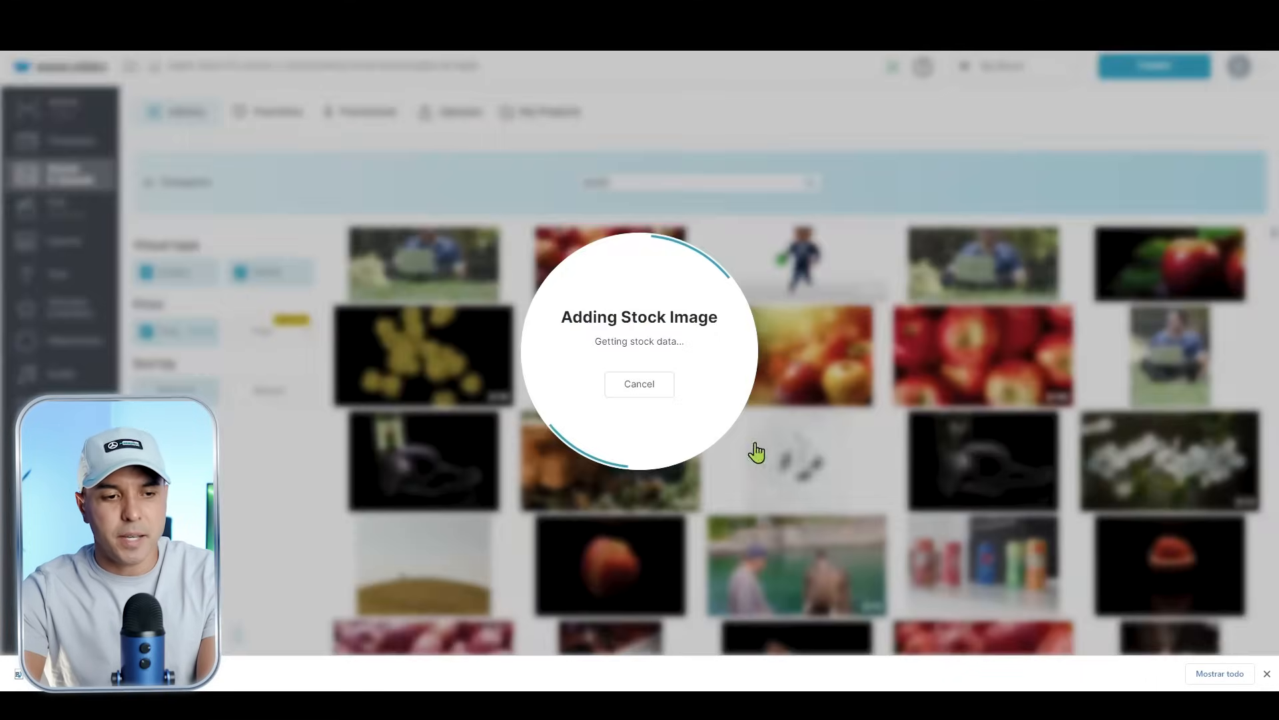
pyautogui.moveTo(660, 377)
pyautogui.mouseDown()
pyautogui.moveTo(613, 383)
pyautogui.moveTo(670, 364)
pyautogui.mouseUp()
pyautogui.doubleClick(643, 386)
pyautogui.click(949, 403)
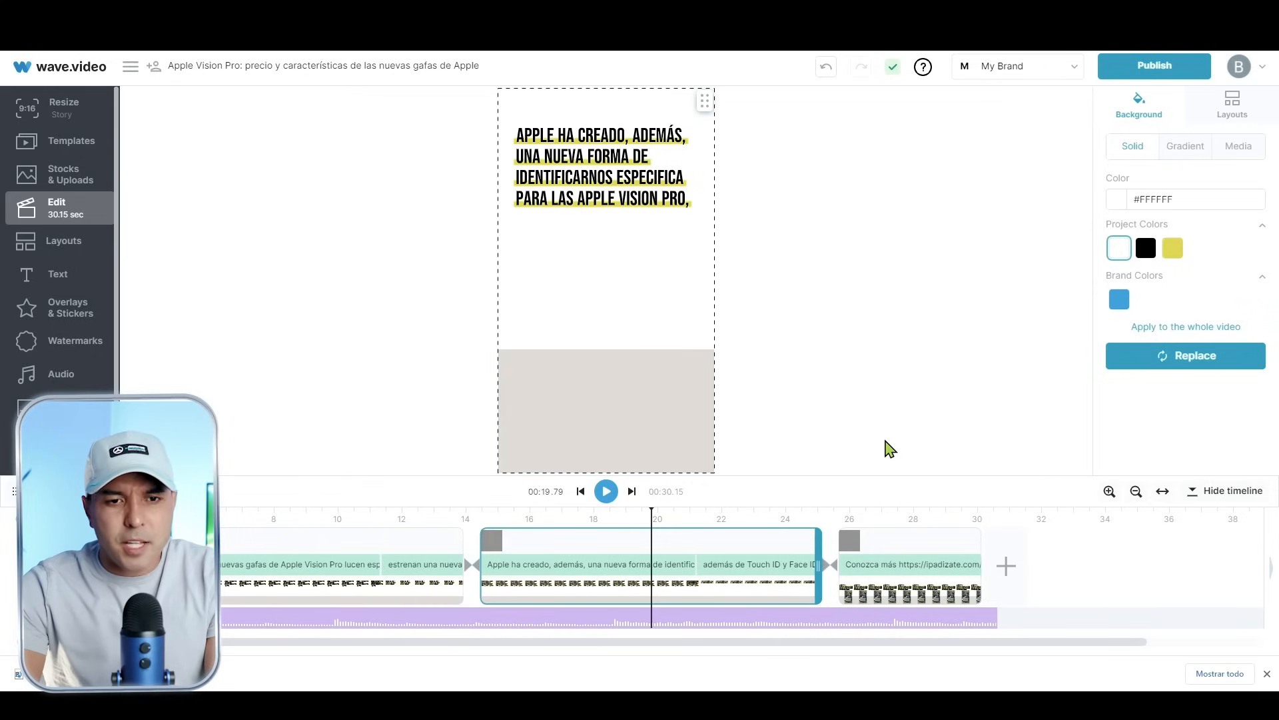
# Publish the project as a video and render it with watermark at 720p in mp4 format with Optimized quality
pyautogui.click(1178, 67)
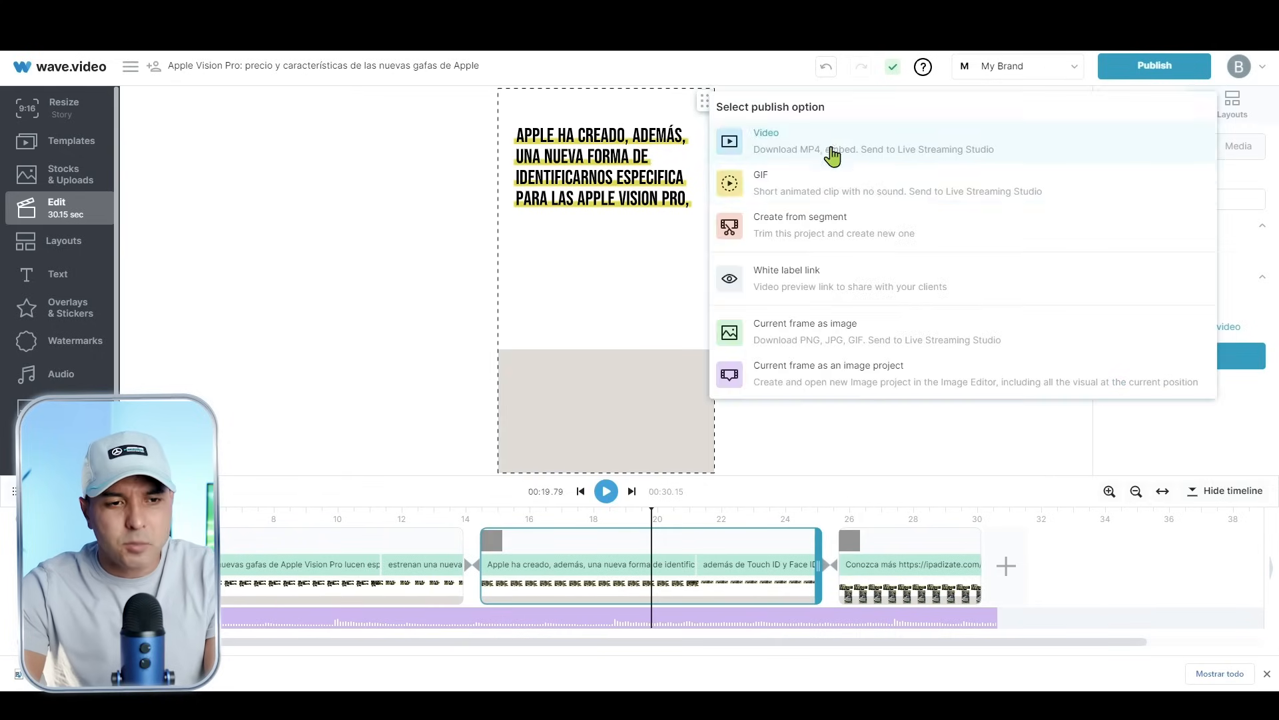
pyautogui.click(832, 151)
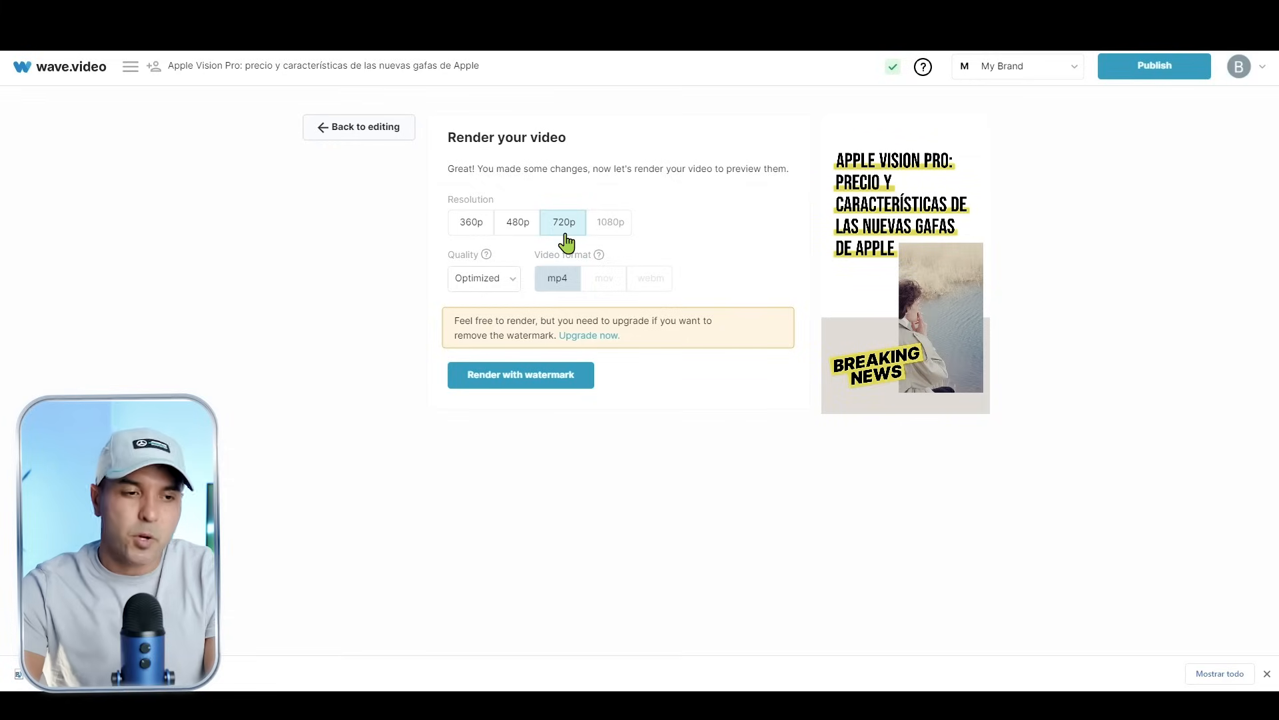
pyautogui.click(518, 378)
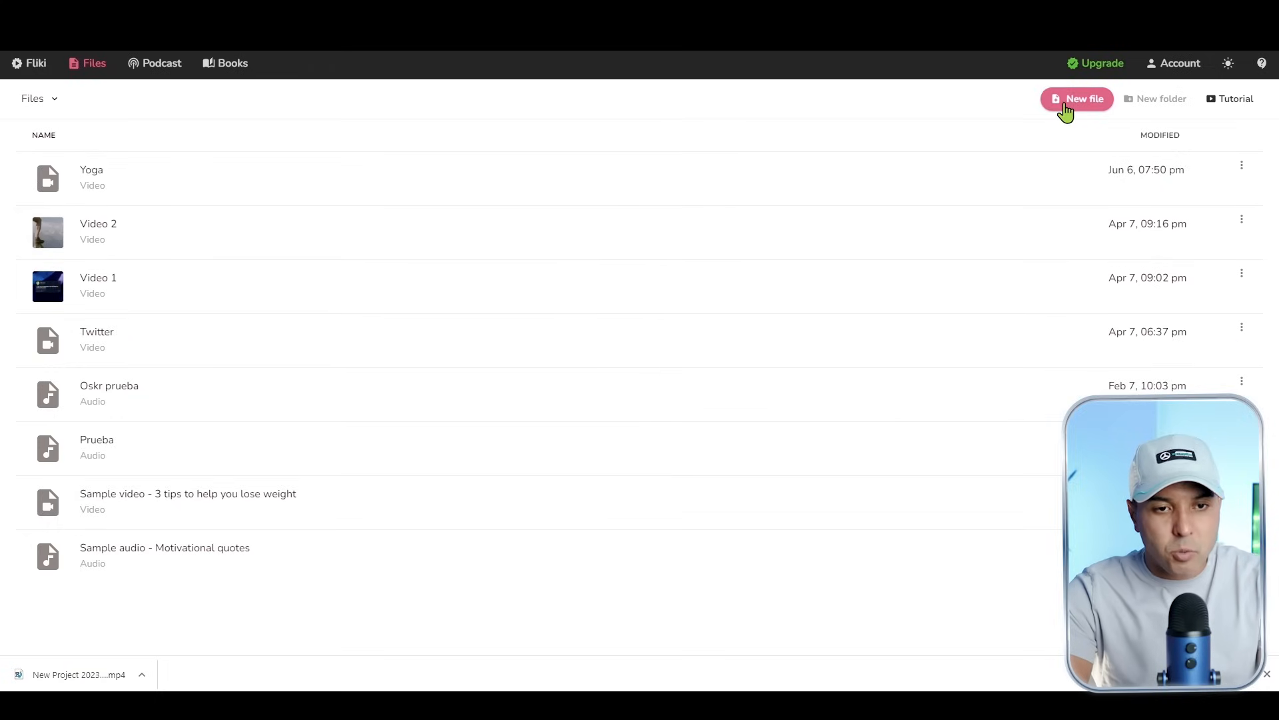
# Create a new Spanish-language video file named "Yoga 2" in Fliki
pyautogui.click(1065, 108)
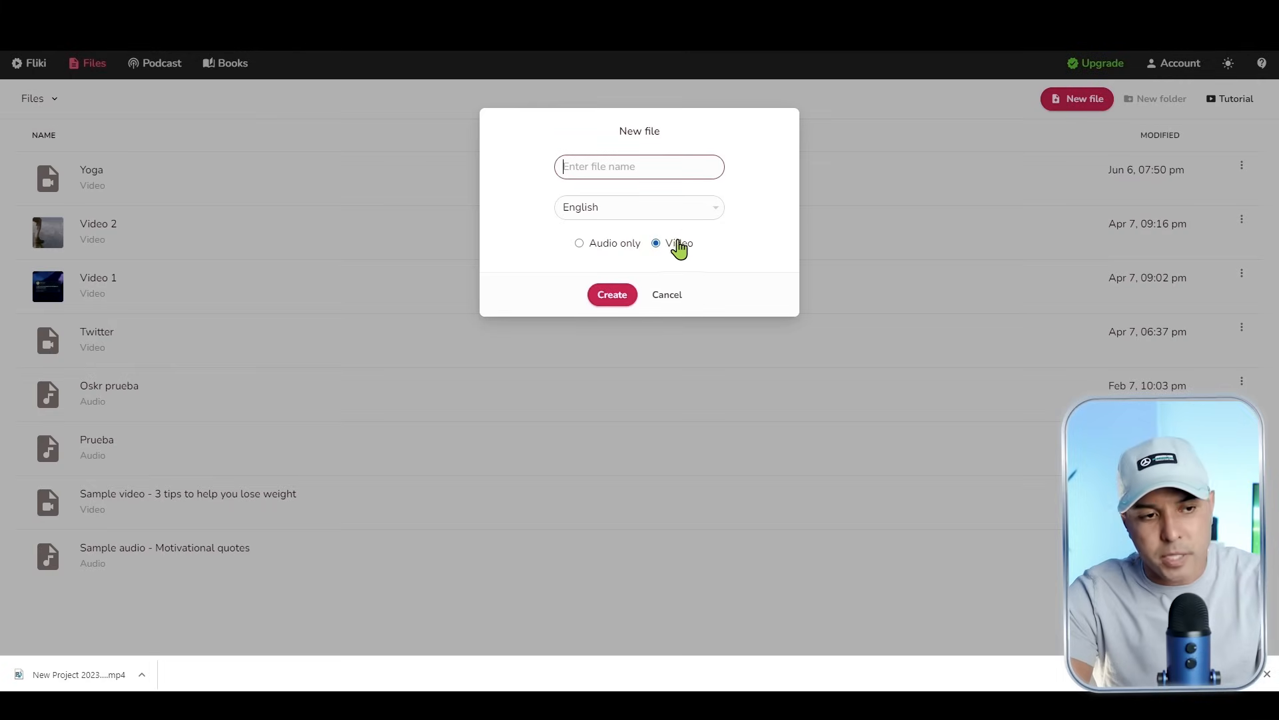
pyautogui.click(703, 214)
pyautogui.scroll(-1, 645, 360)
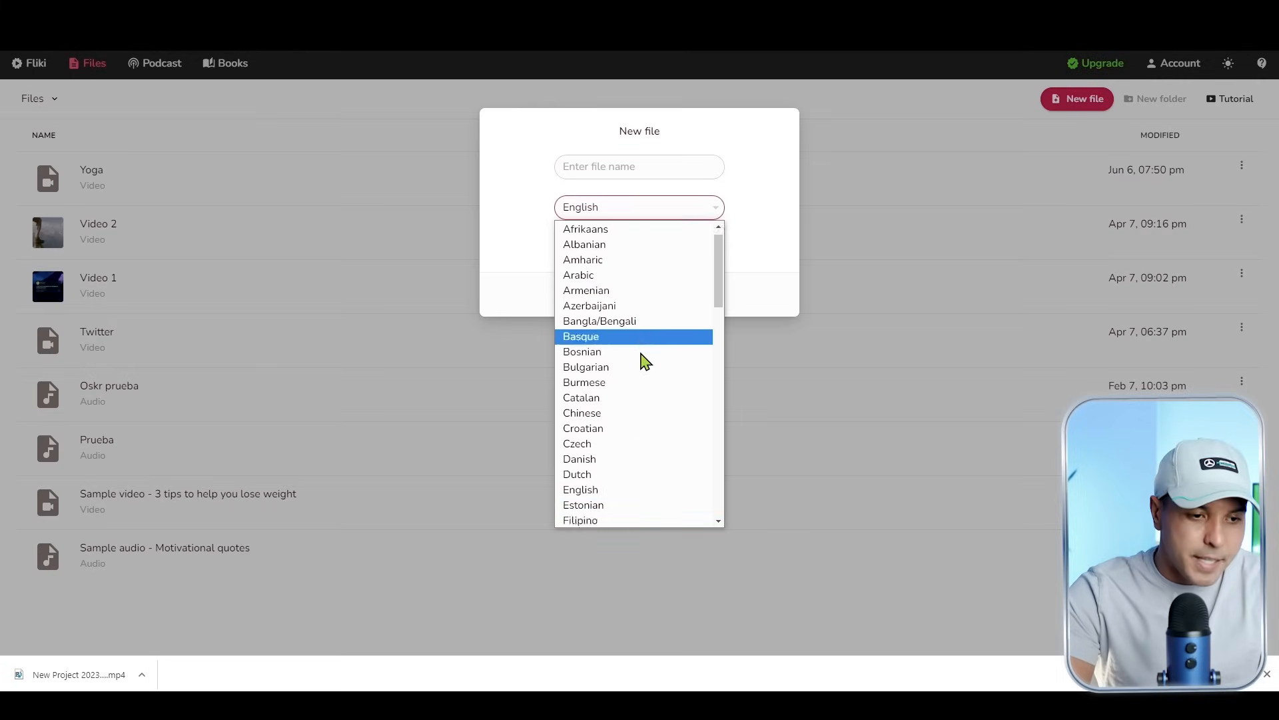
pyautogui.scroll(-12, 646, 360)
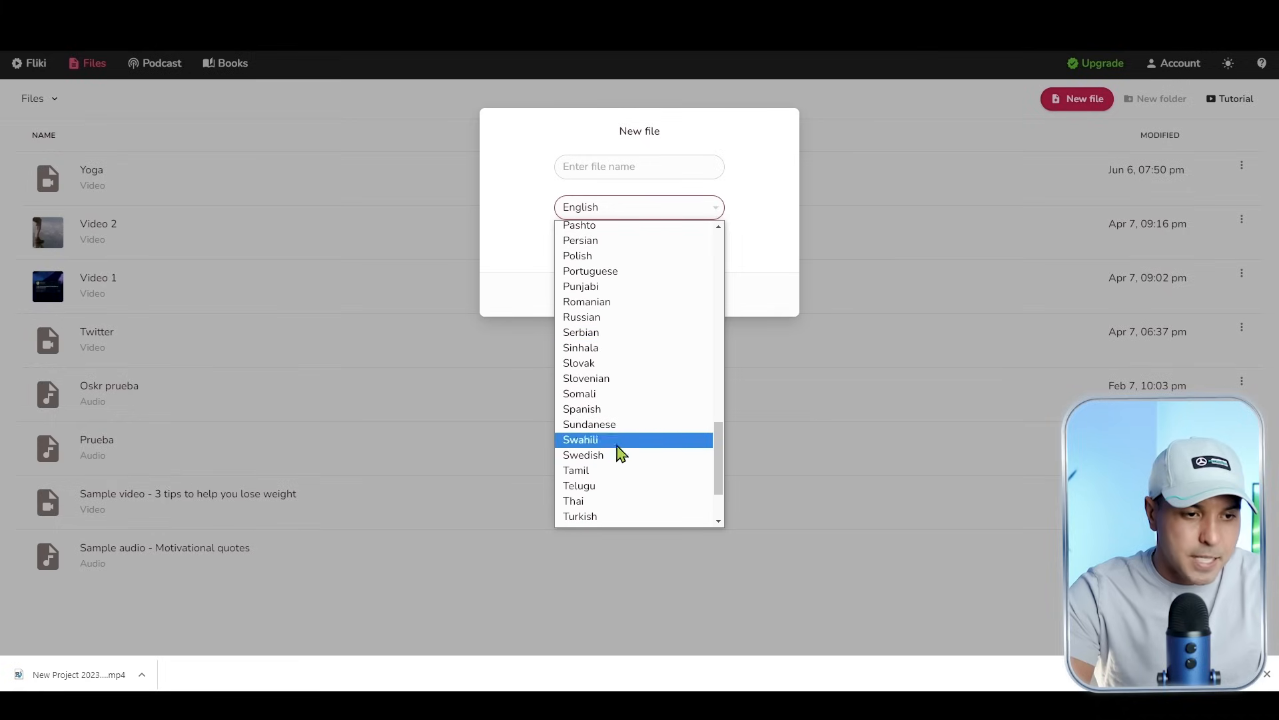
pyautogui.click(611, 409)
pyautogui.click(614, 169)
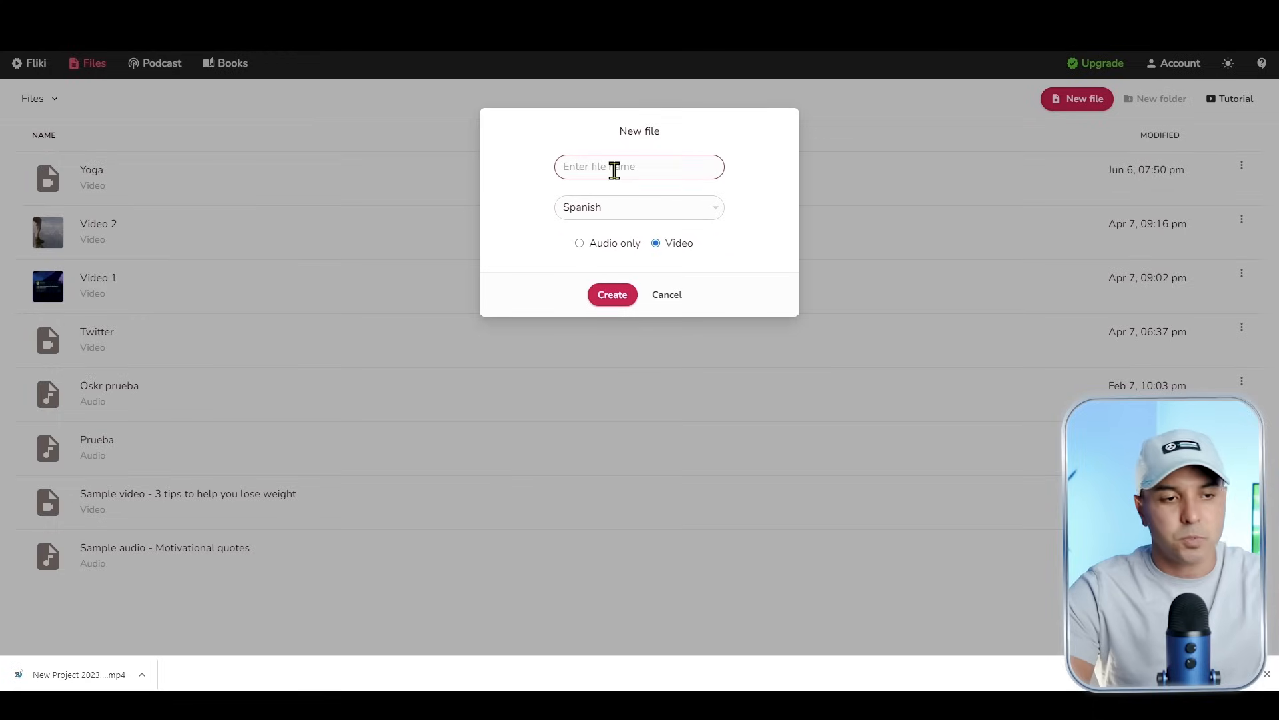
pyautogui.write('Yoga')
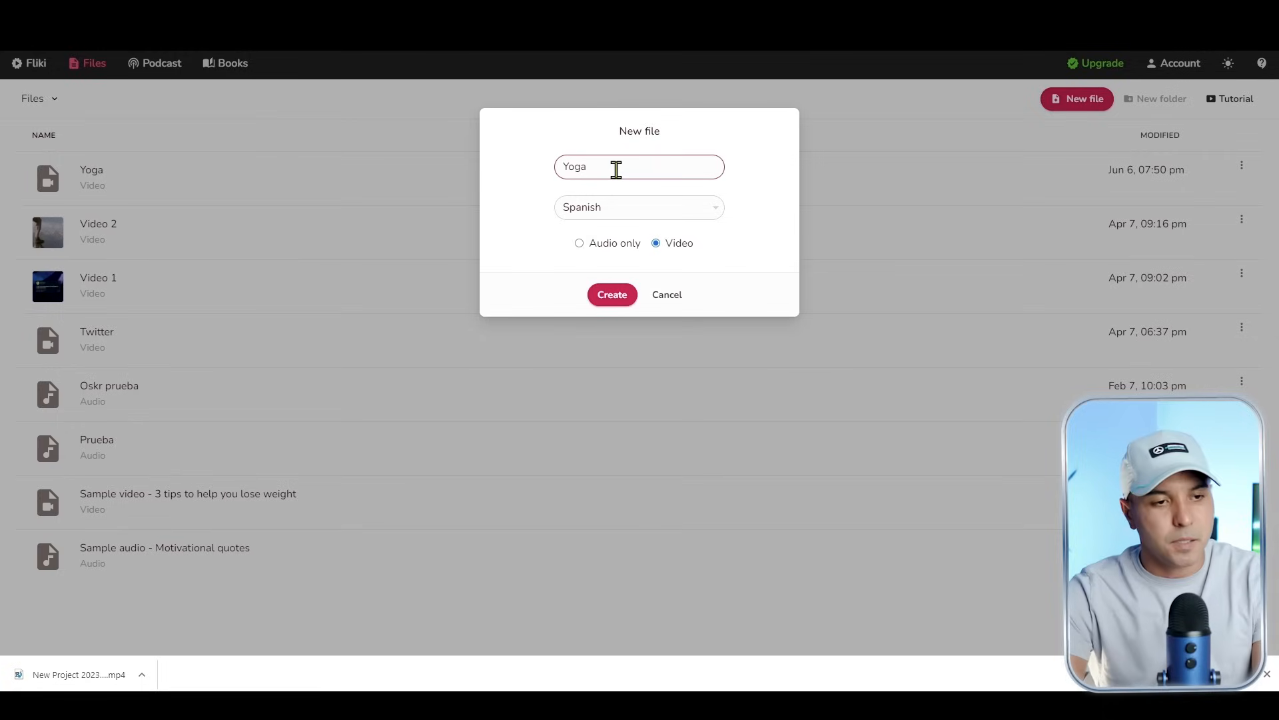
pyautogui.write(' 2')
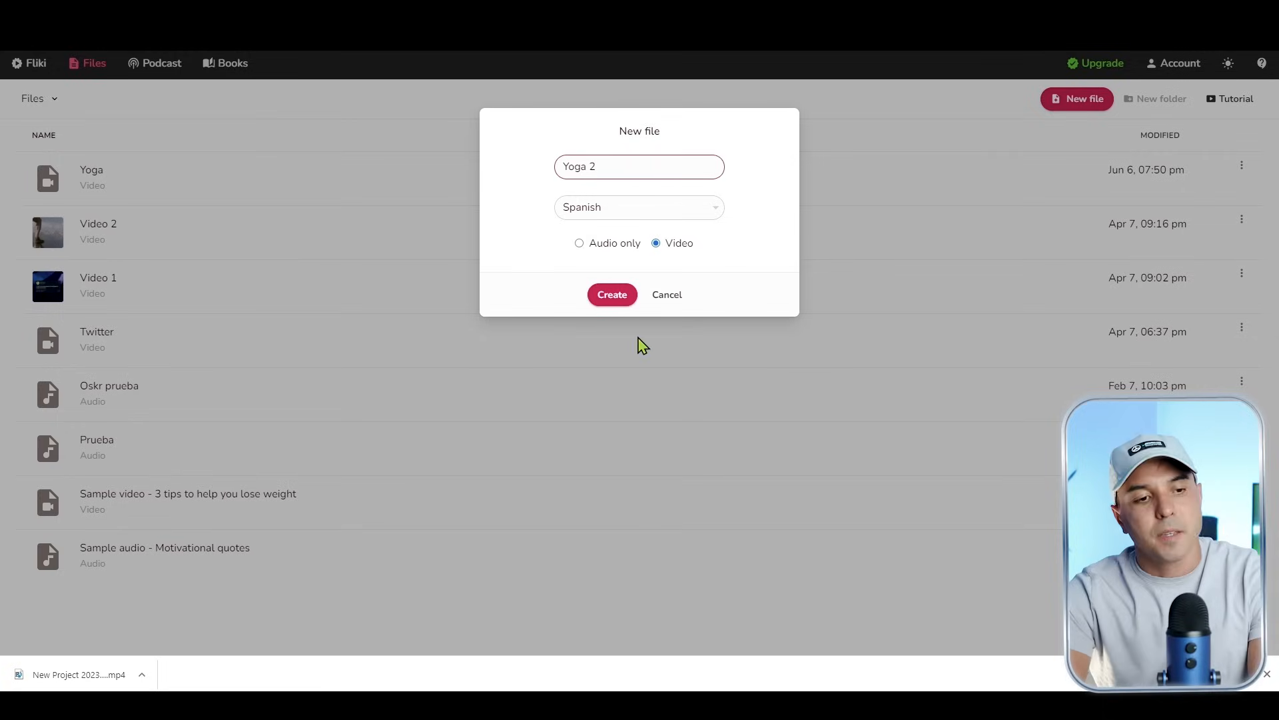
pyautogui.click(612, 300)
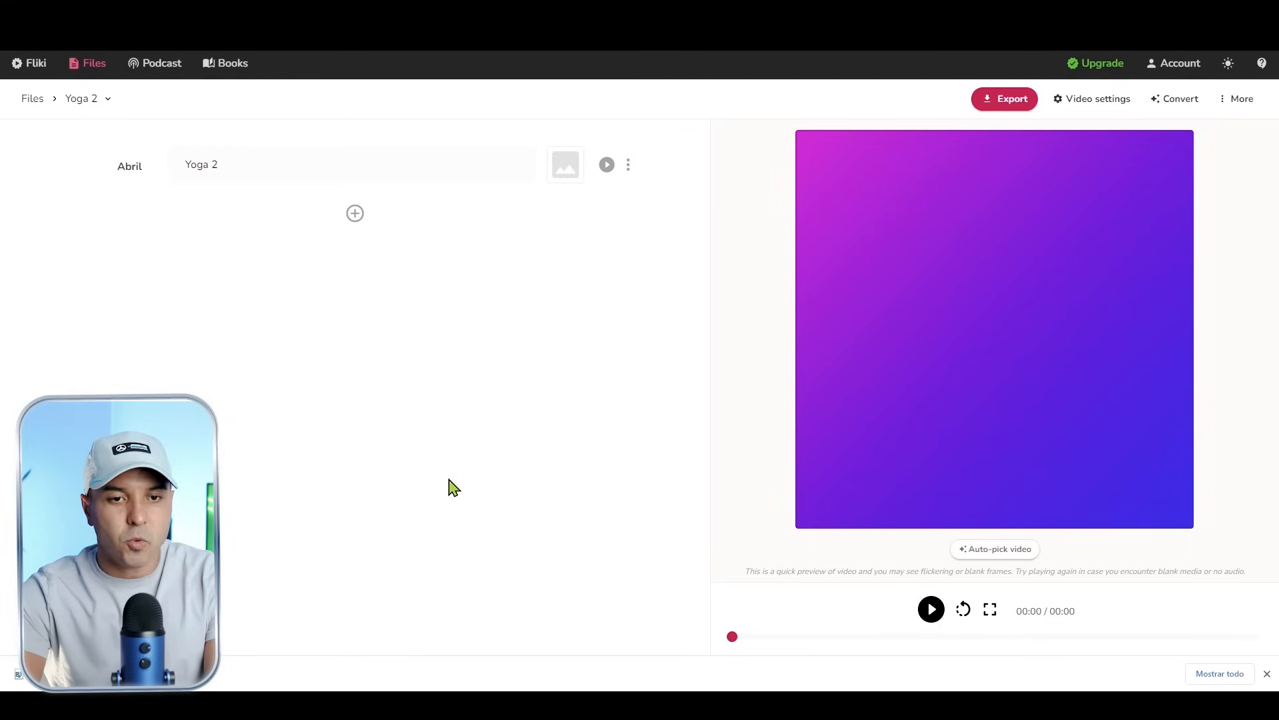
# Generate a short Spanish video from the idea "5 beneficios del yoga", keeping the default style
pyautogui.click(1175, 105)
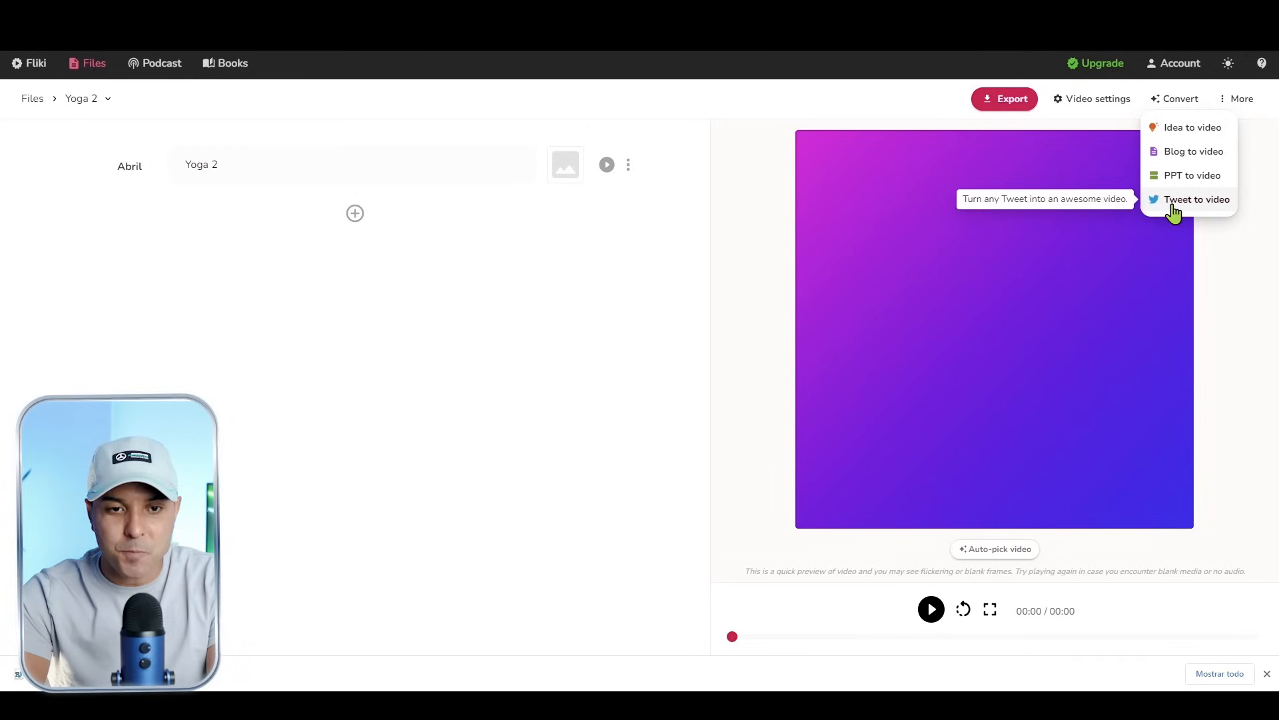
pyautogui.click(1192, 128)
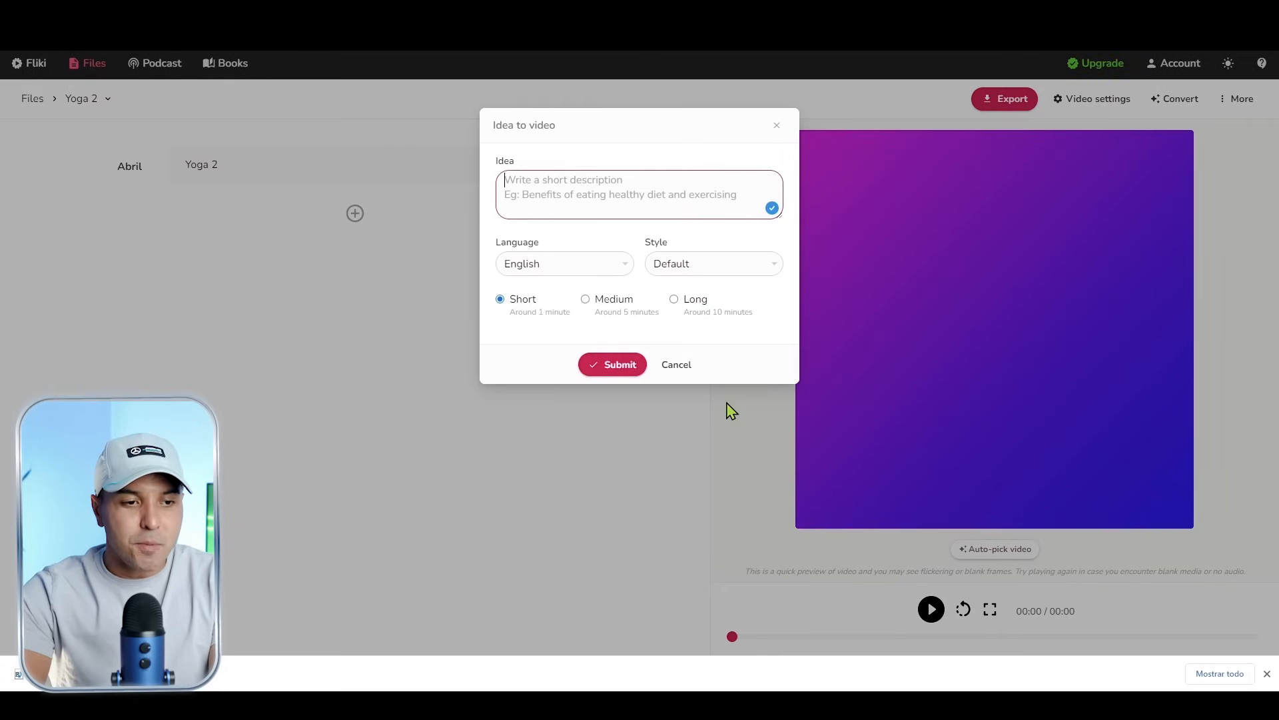
pyautogui.click(617, 269)
pyautogui.scroll(-15, 582, 486)
pyautogui.scroll(-2, 581, 479)
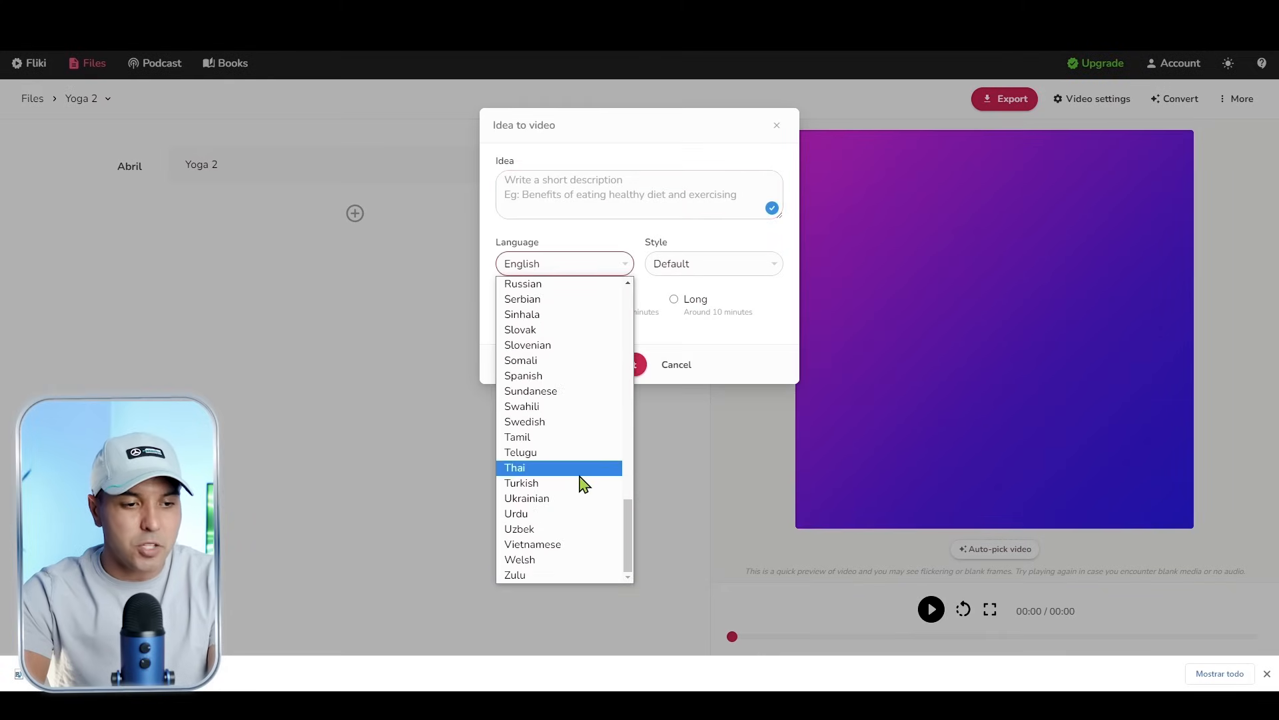
pyautogui.scroll(7, 583, 478)
pyautogui.scroll(-4, 583, 472)
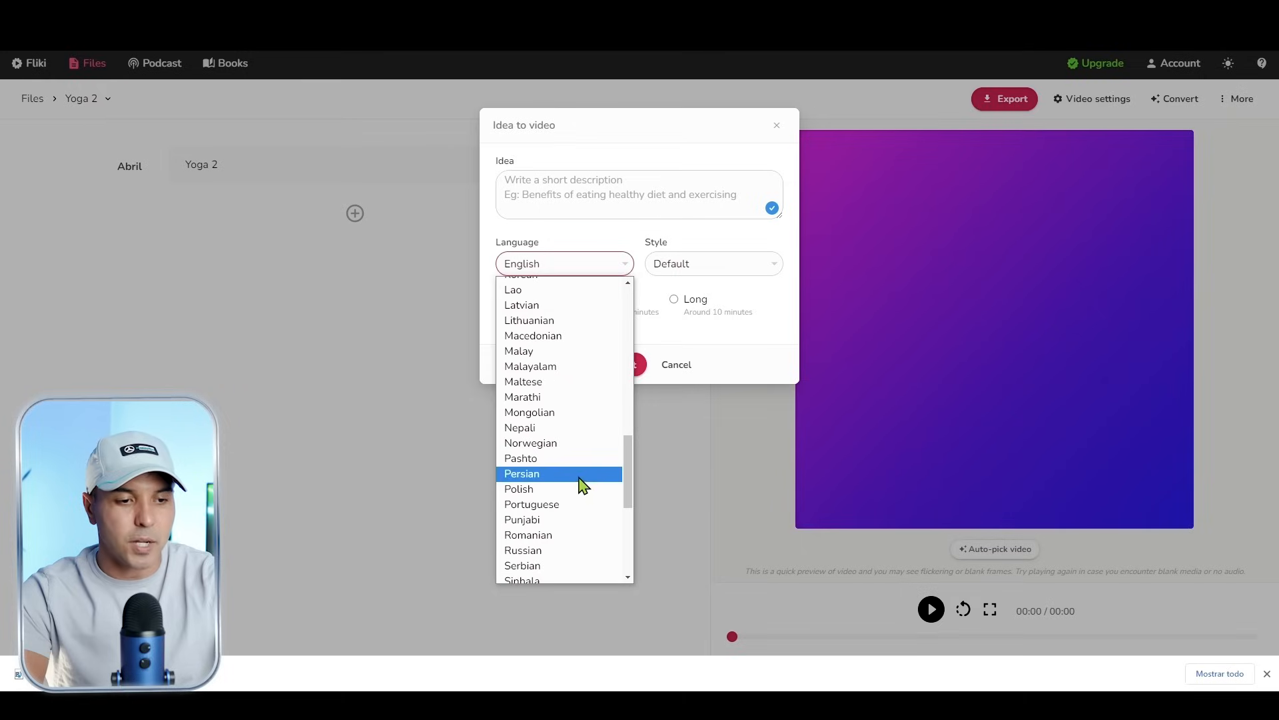
pyautogui.scroll(-2, 583, 480)
pyautogui.click(523, 508)
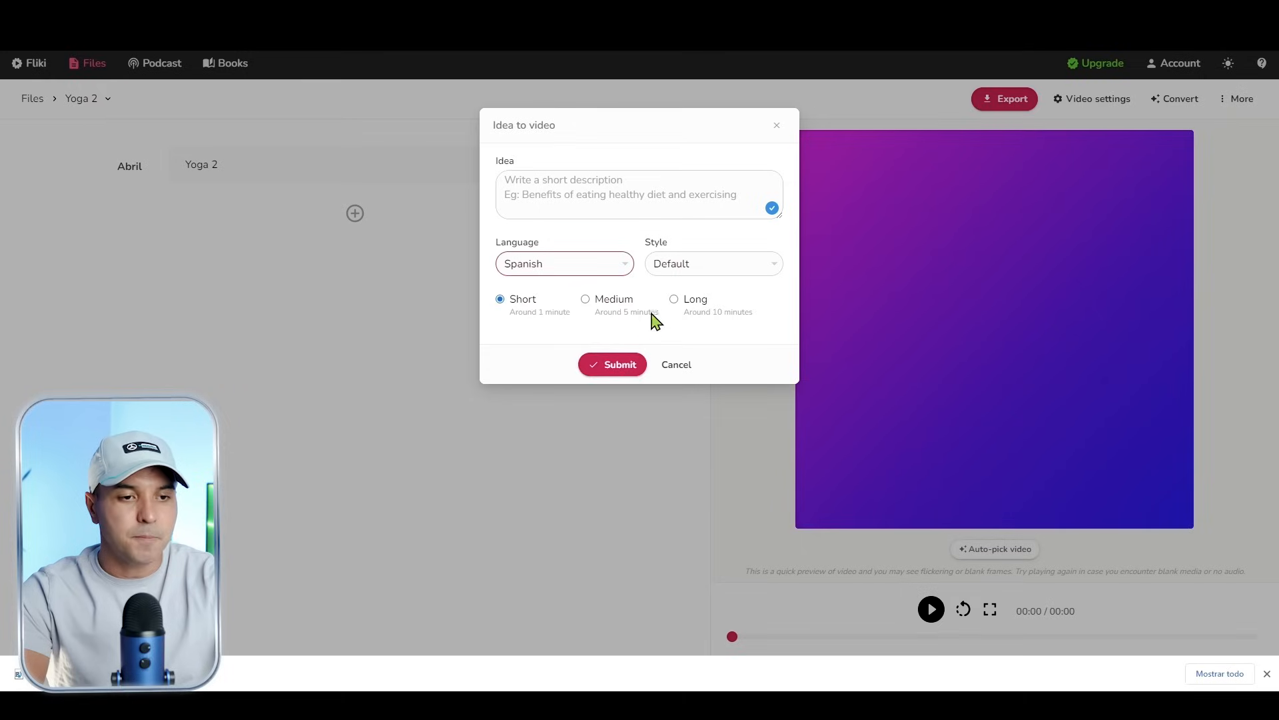
pyautogui.click(542, 188)
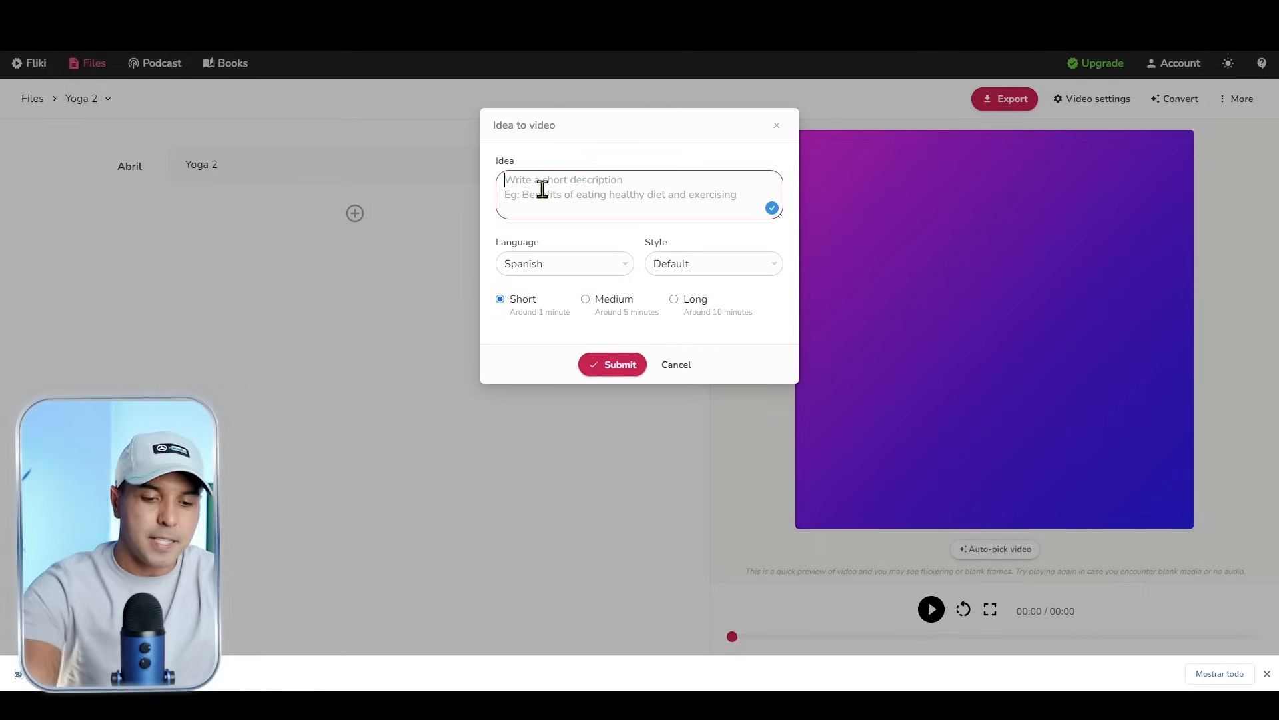
pyautogui.write('5 beneficios del yoga')
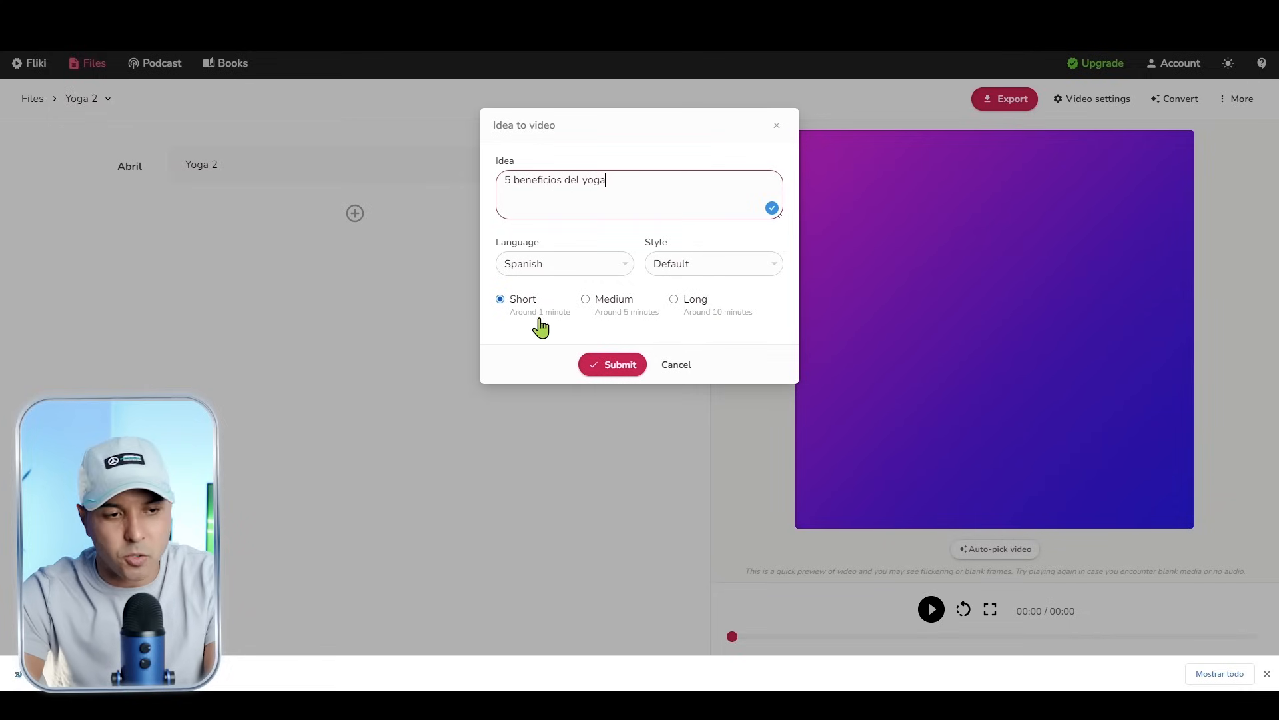
pyautogui.click(611, 365)
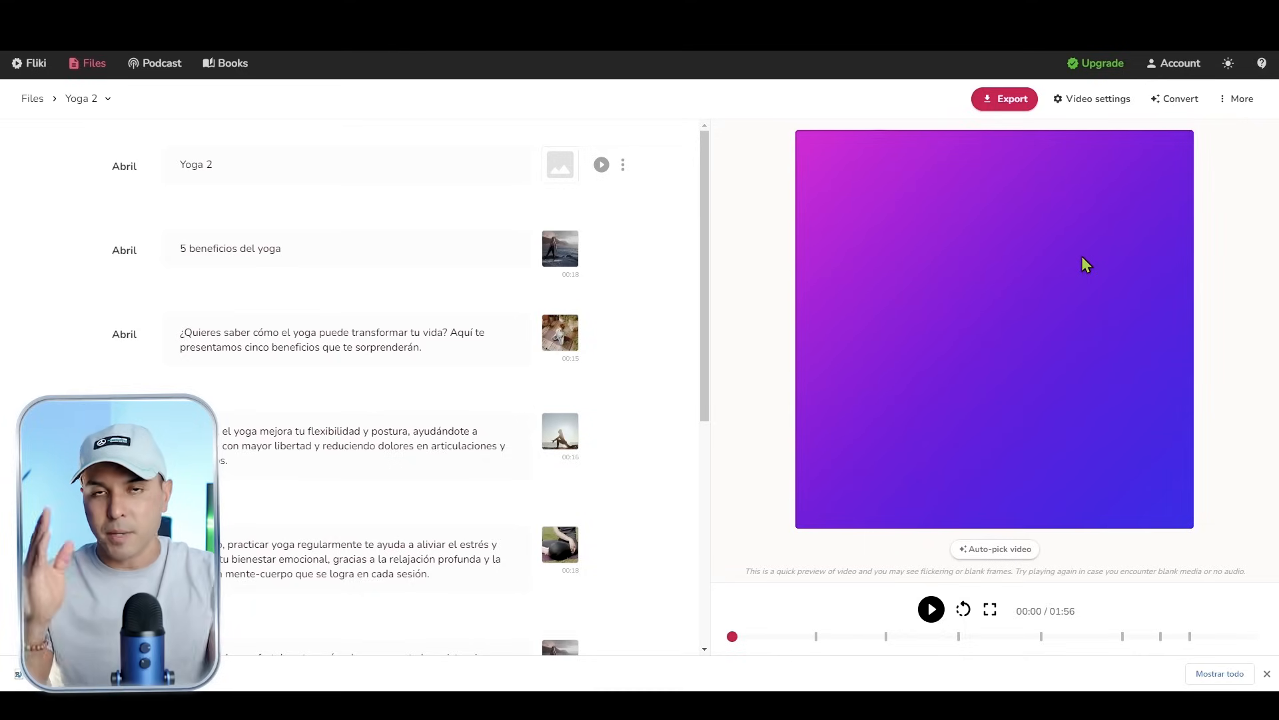
# Set the video size to Portrait (Instagram, TikTok, YouTube, Facebook) and save the settings
pyautogui.click(1099, 106)
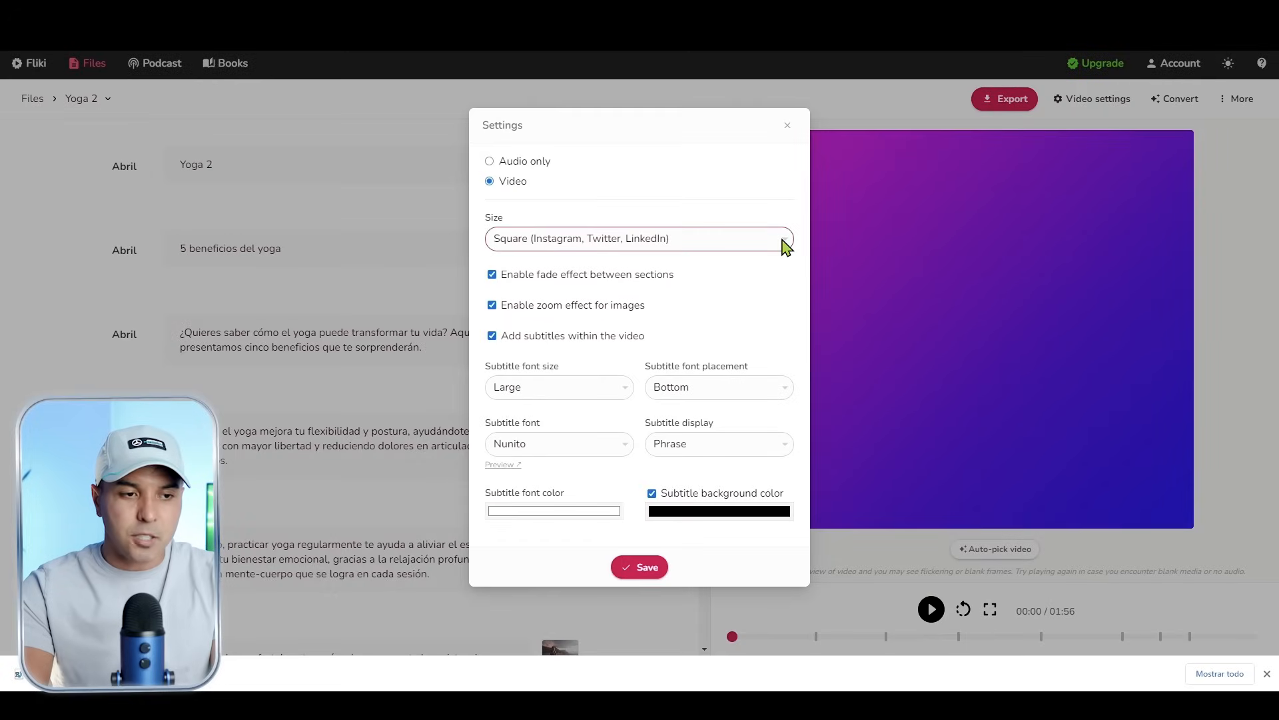
pyautogui.click(786, 242)
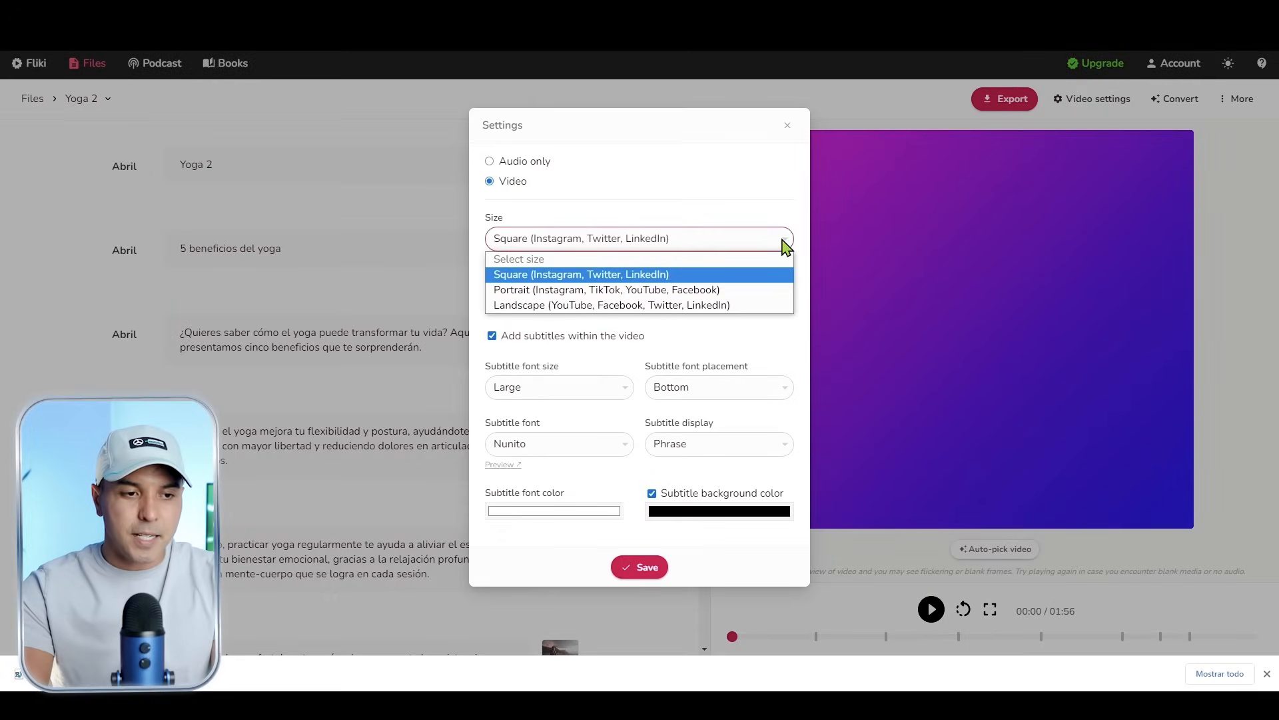
pyautogui.click(692, 292)
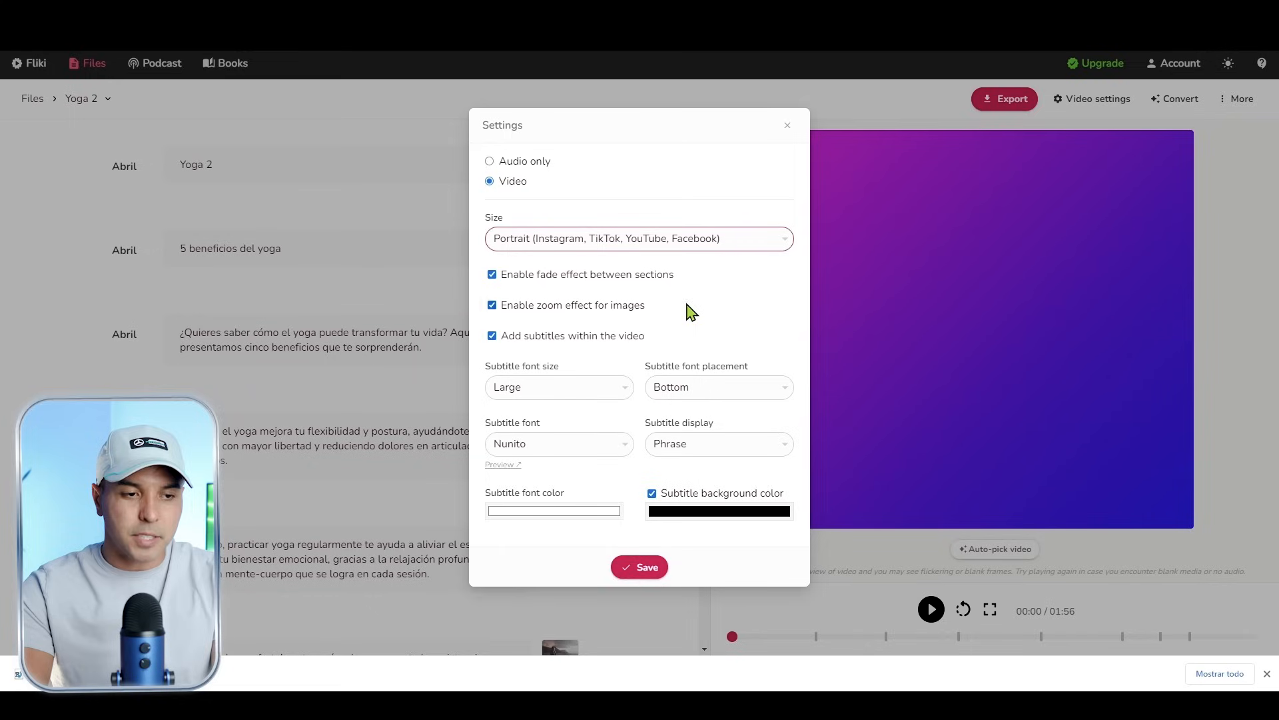
pyautogui.click(637, 577)
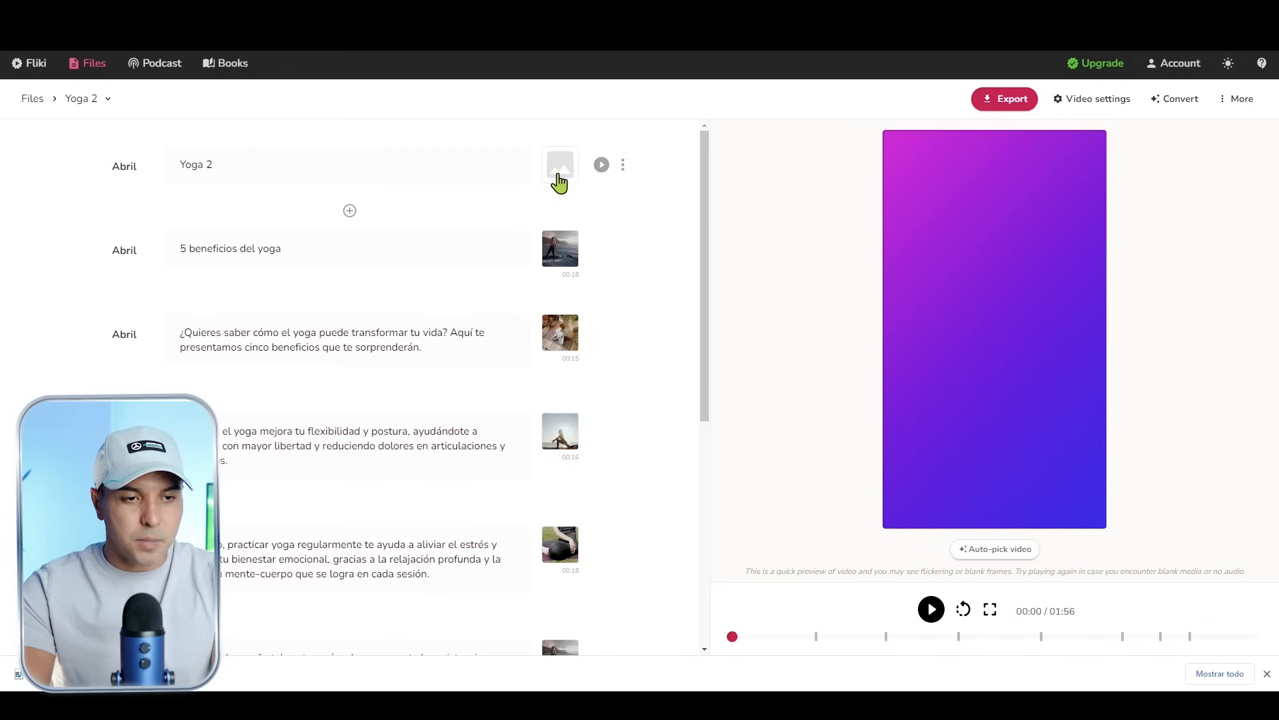
# Delete the blank opening section titled "Yoga 2" from the script
pyautogui.click(623, 165)
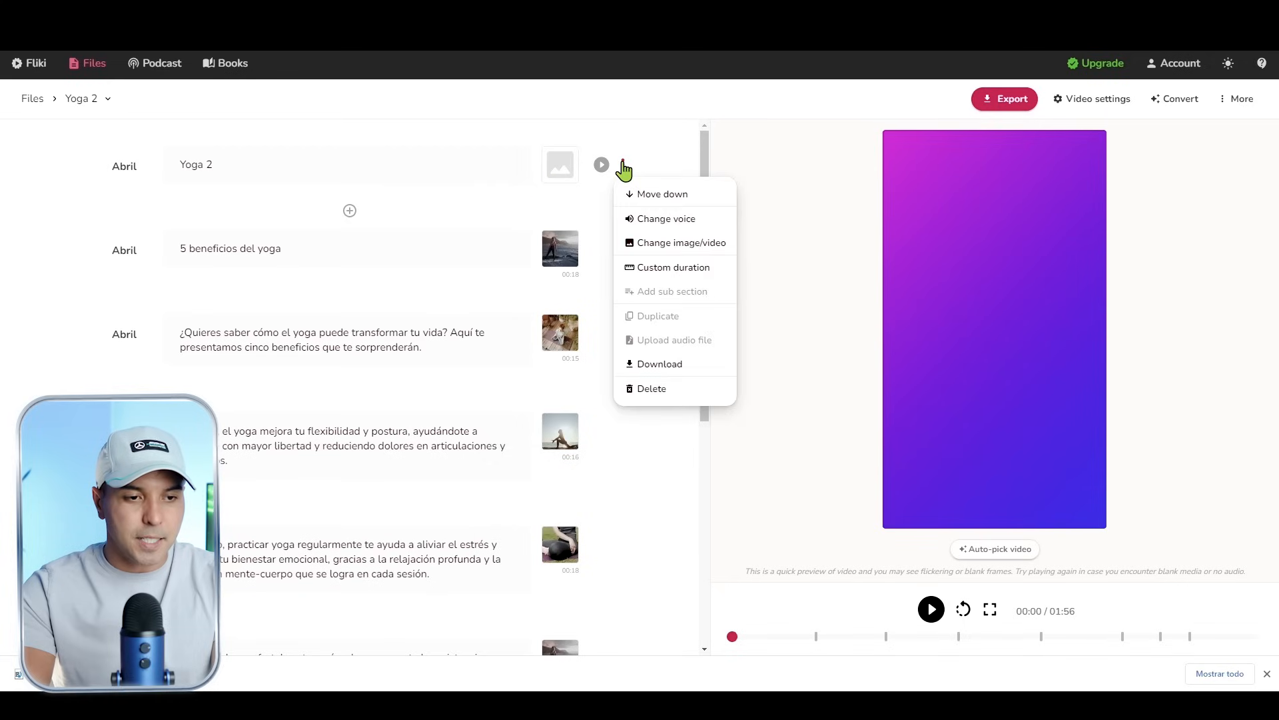
pyautogui.click(660, 390)
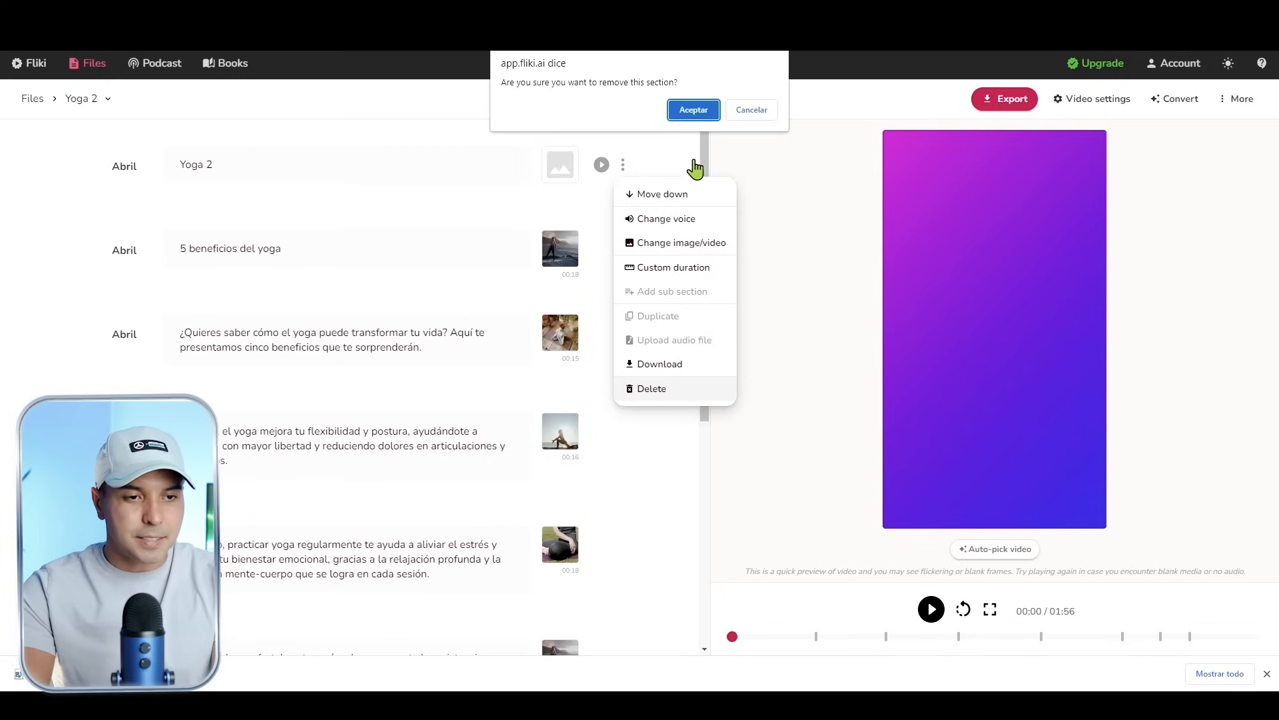
pyautogui.click(693, 107)
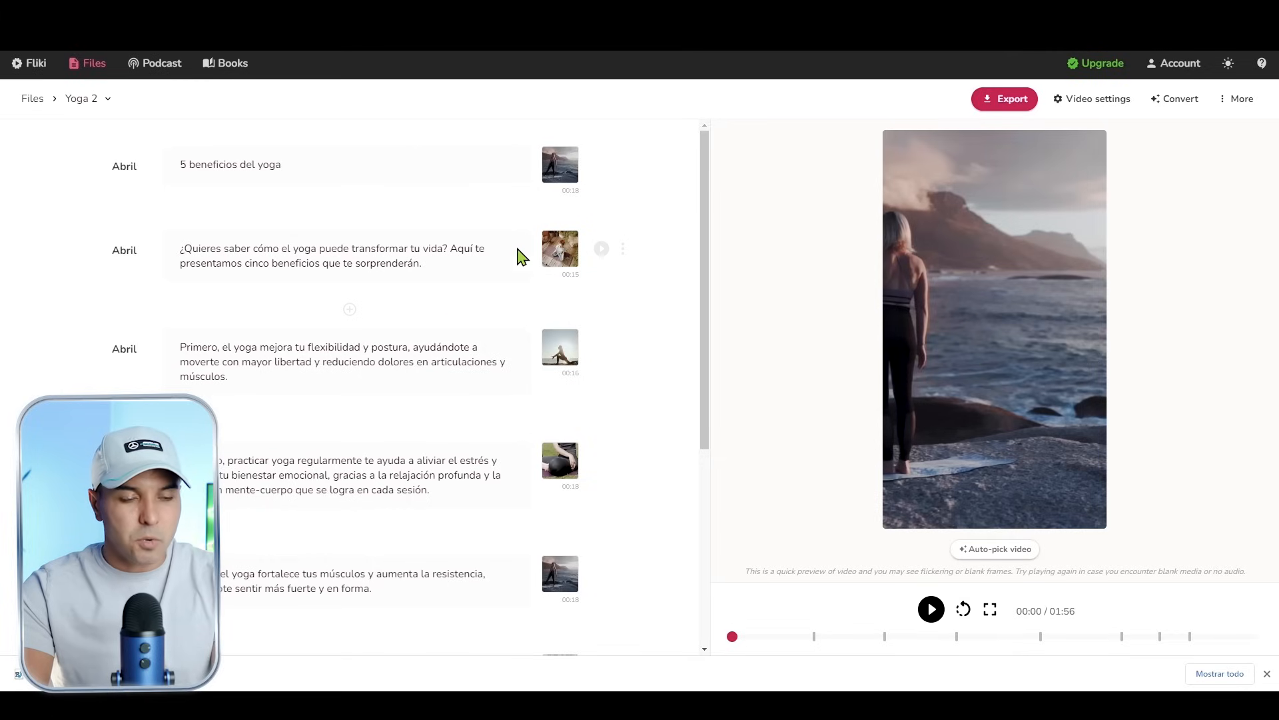
# Look through the generated sections' texts and visuals, including the media choices for the second section
pyautogui.click(560, 256)
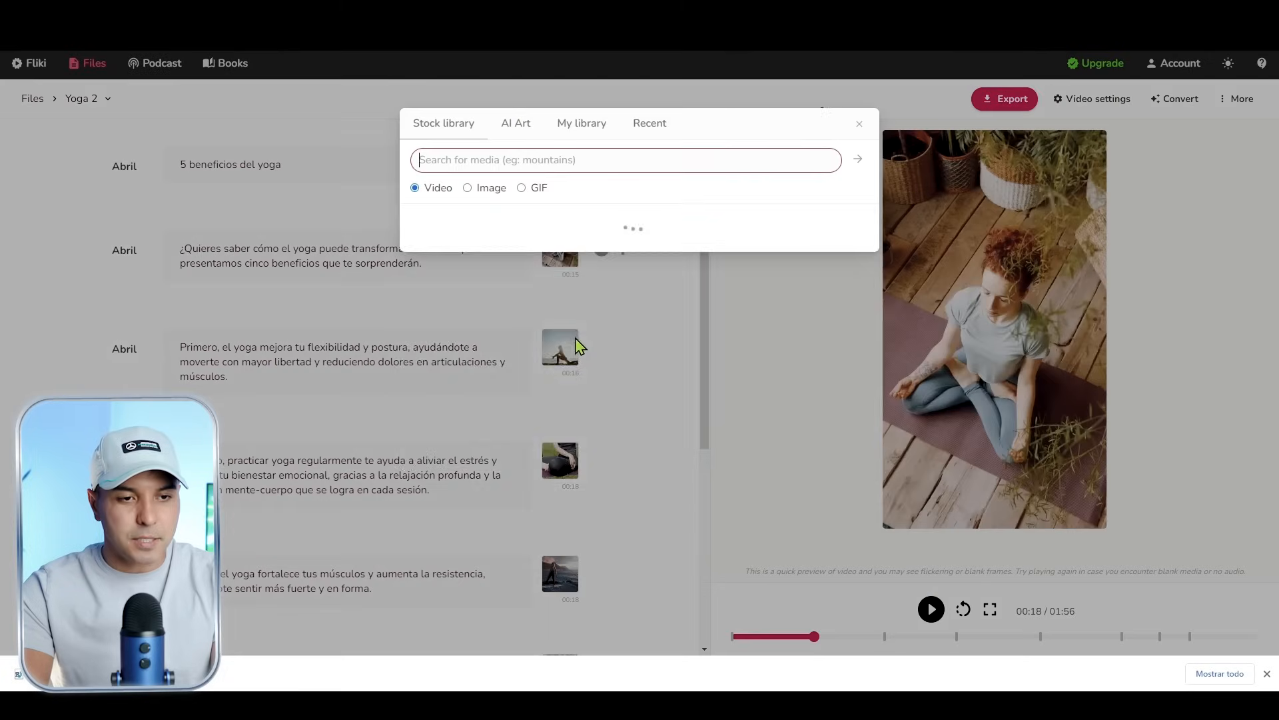
pyautogui.click(856, 128)
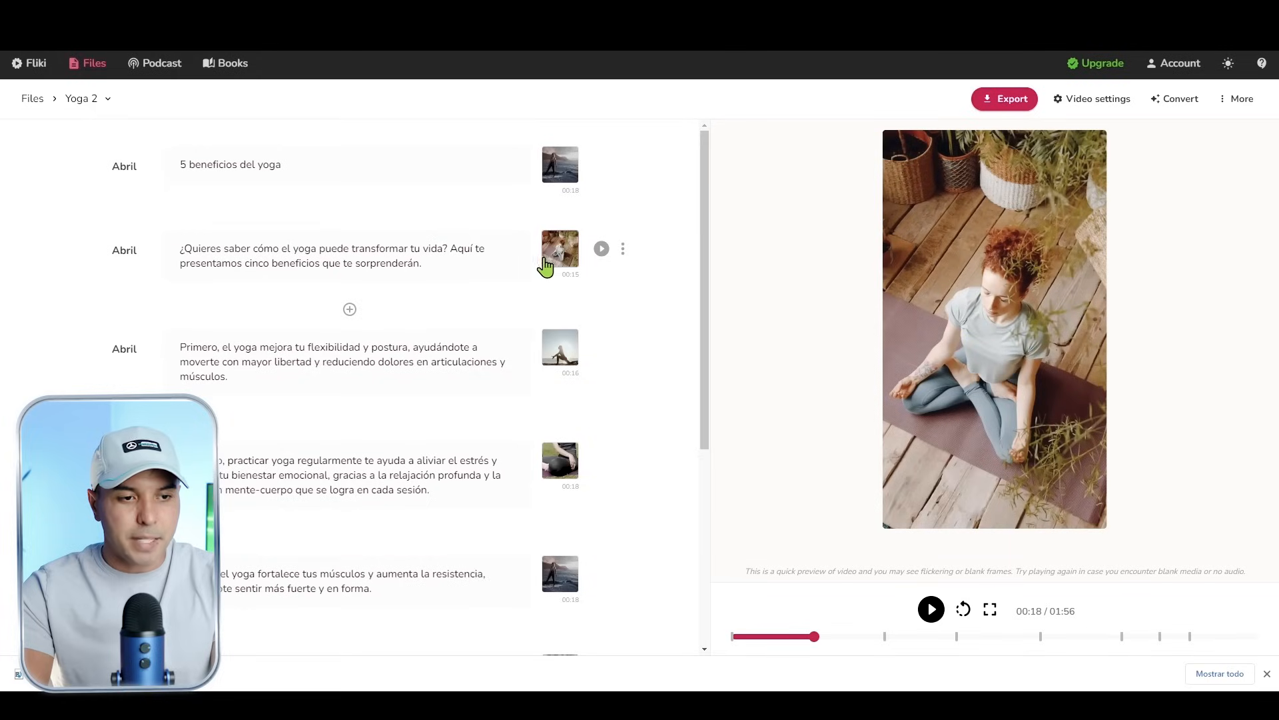
pyautogui.click(425, 355)
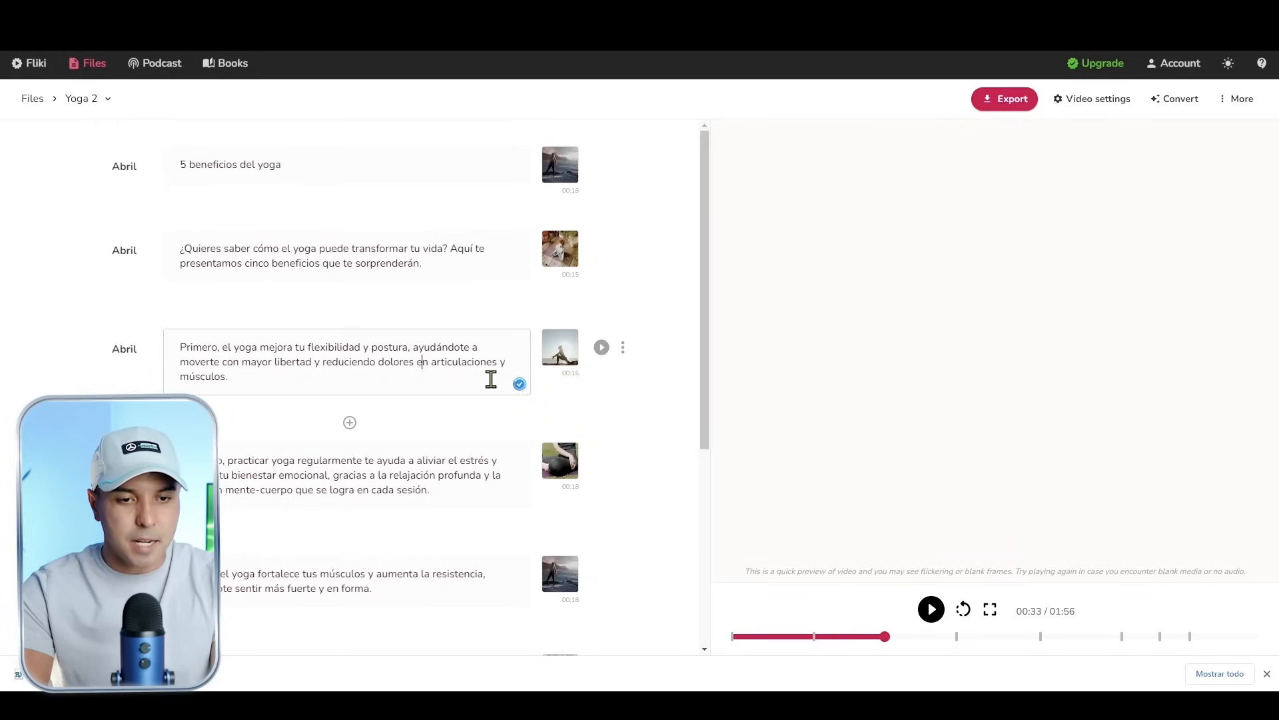
pyautogui.click(387, 460)
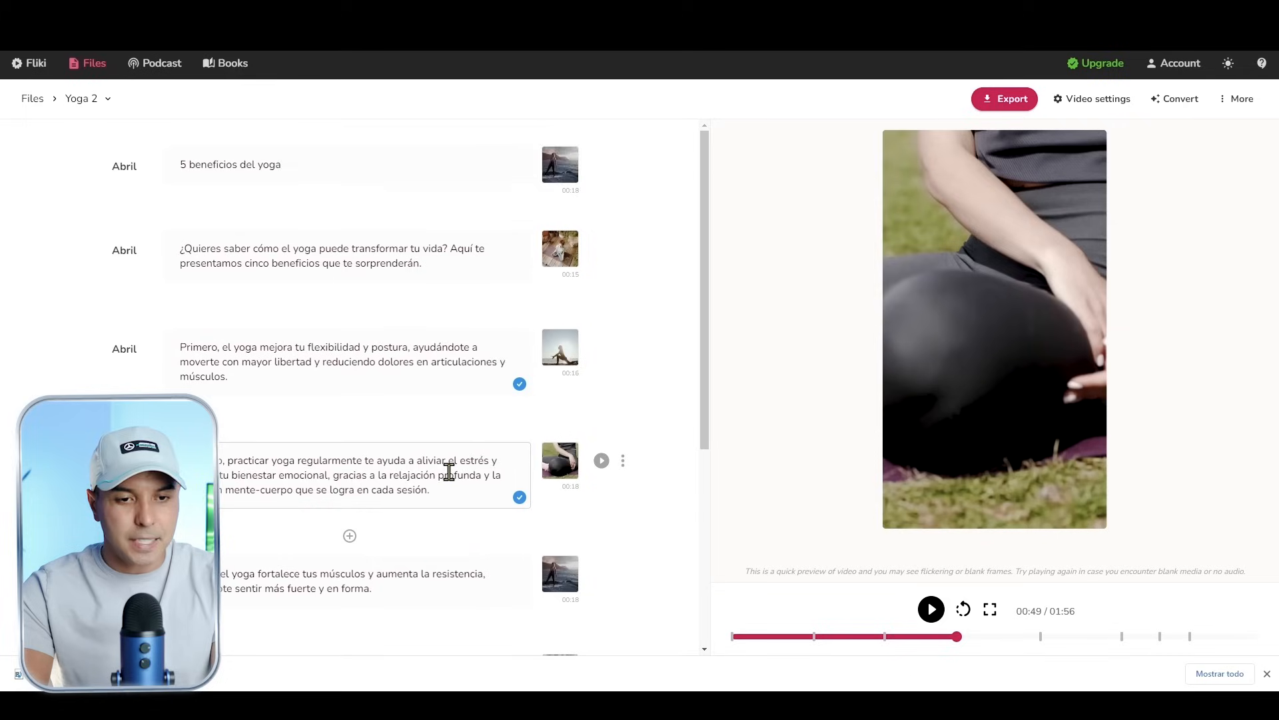
pyautogui.scroll(-1, 438, 490)
pyautogui.click(424, 507)
pyautogui.scroll(1, 430, 482)
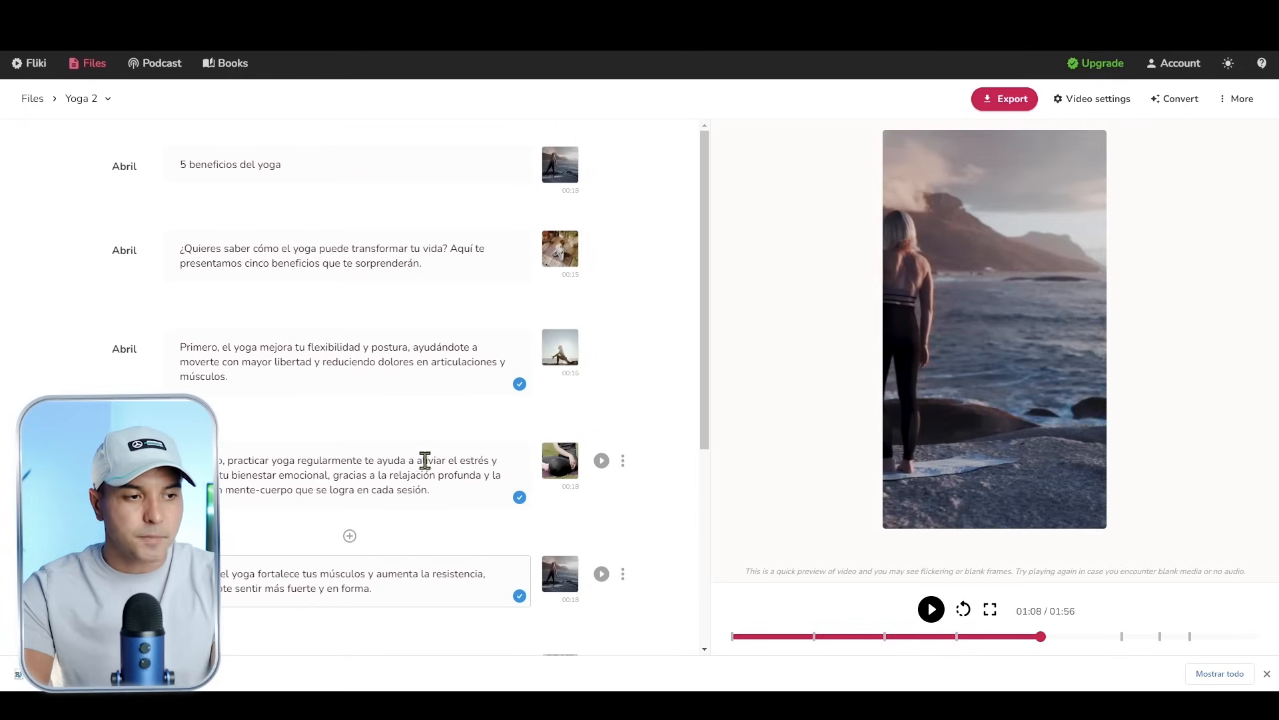
# Listen to the Abril voice and the Costa Rica dialect voices Maria and Juan for the opening section
pyautogui.click(126, 170)
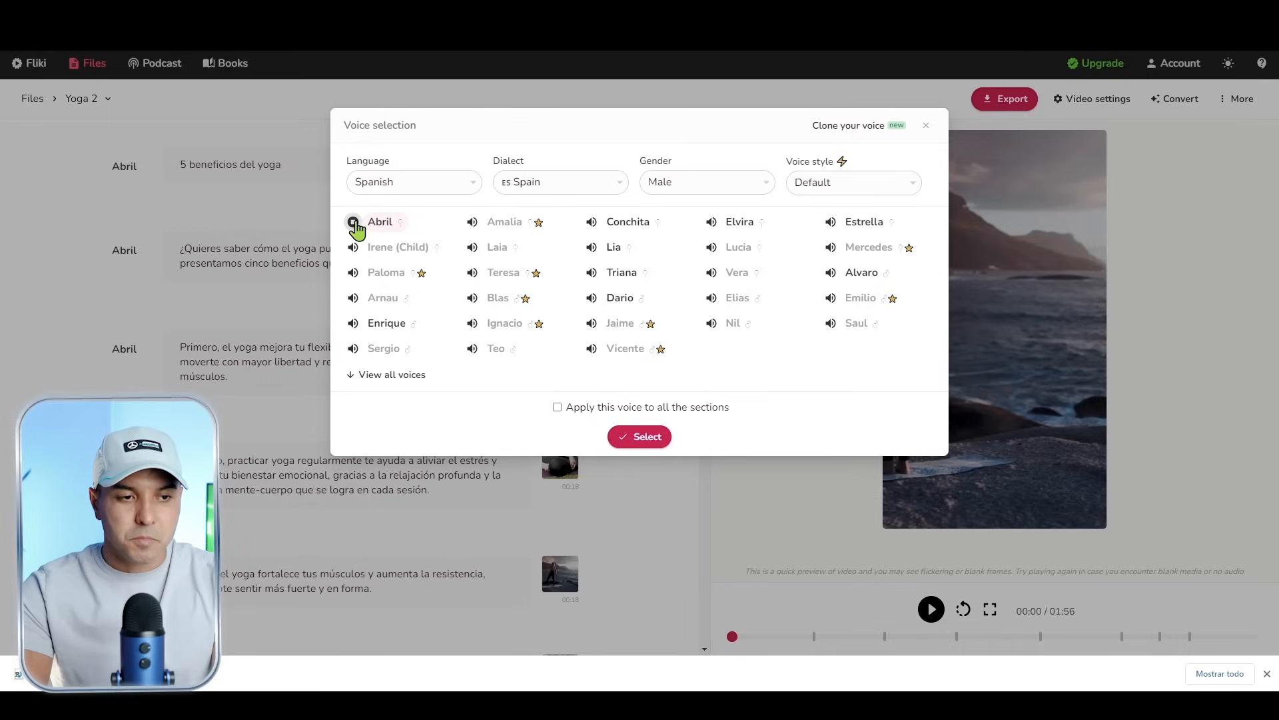
pyautogui.click(354, 222)
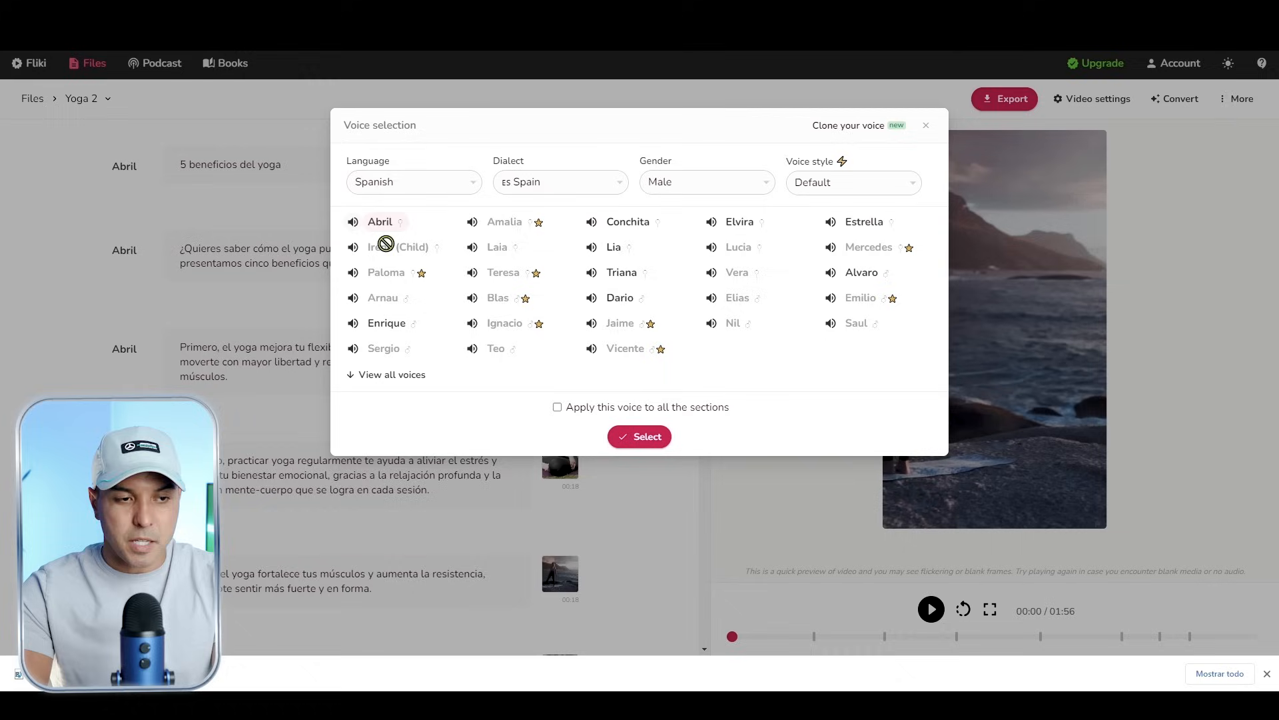
pyautogui.click(559, 188)
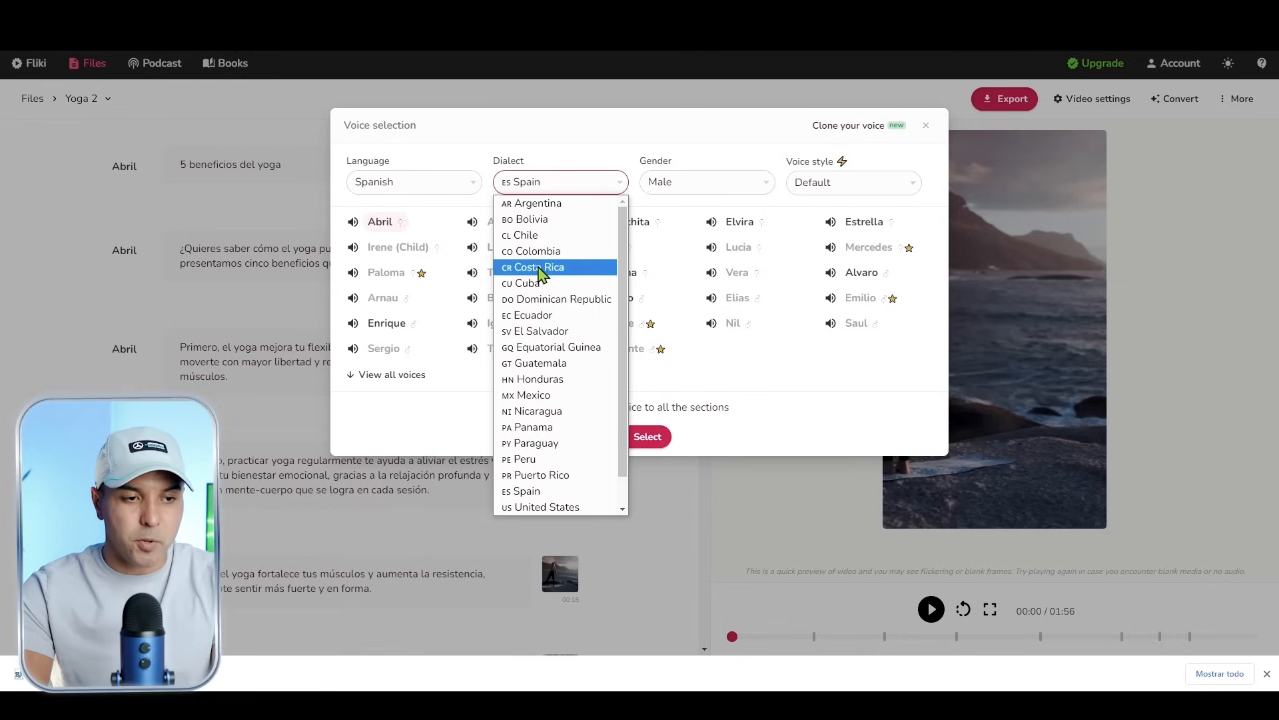
pyautogui.click(540, 267)
pyautogui.click(354, 222)
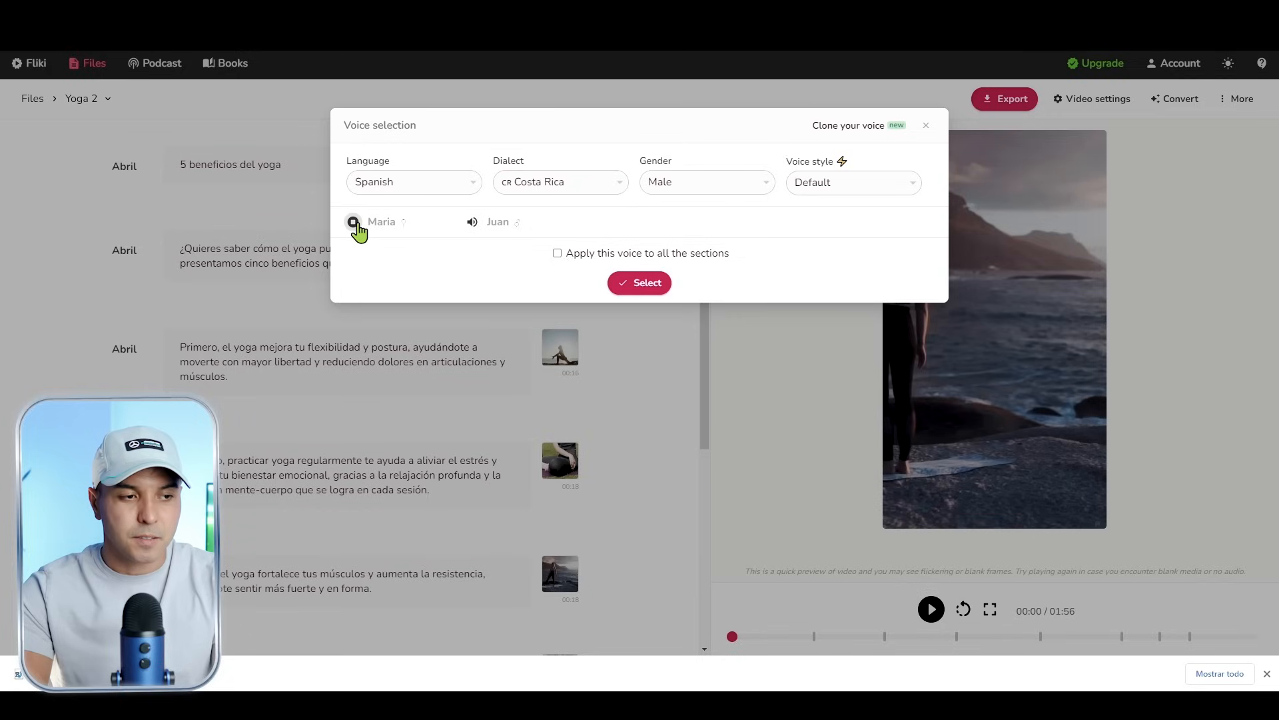
pyautogui.click(472, 222)
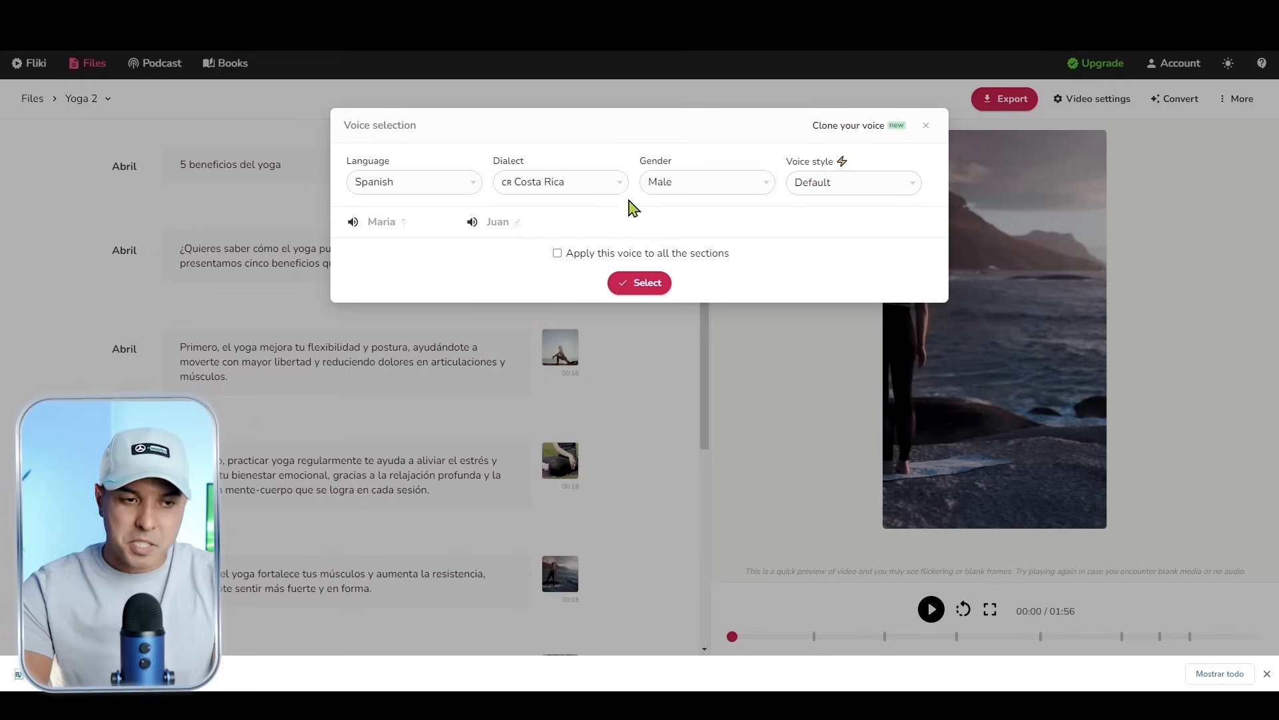
# Switch the voice dialect to Mexico, listen to Marina and Larissa, and apply the Larissa voice to all the sections
pyautogui.click(620, 187)
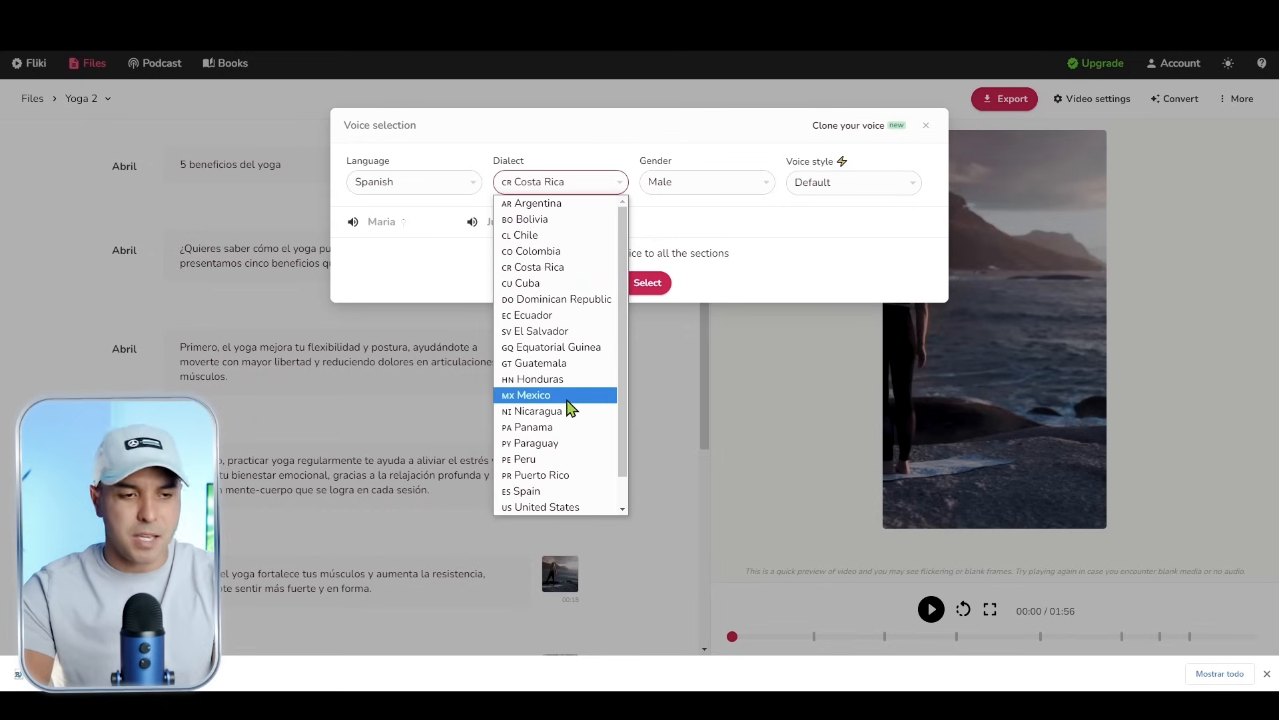
pyautogui.click(560, 395)
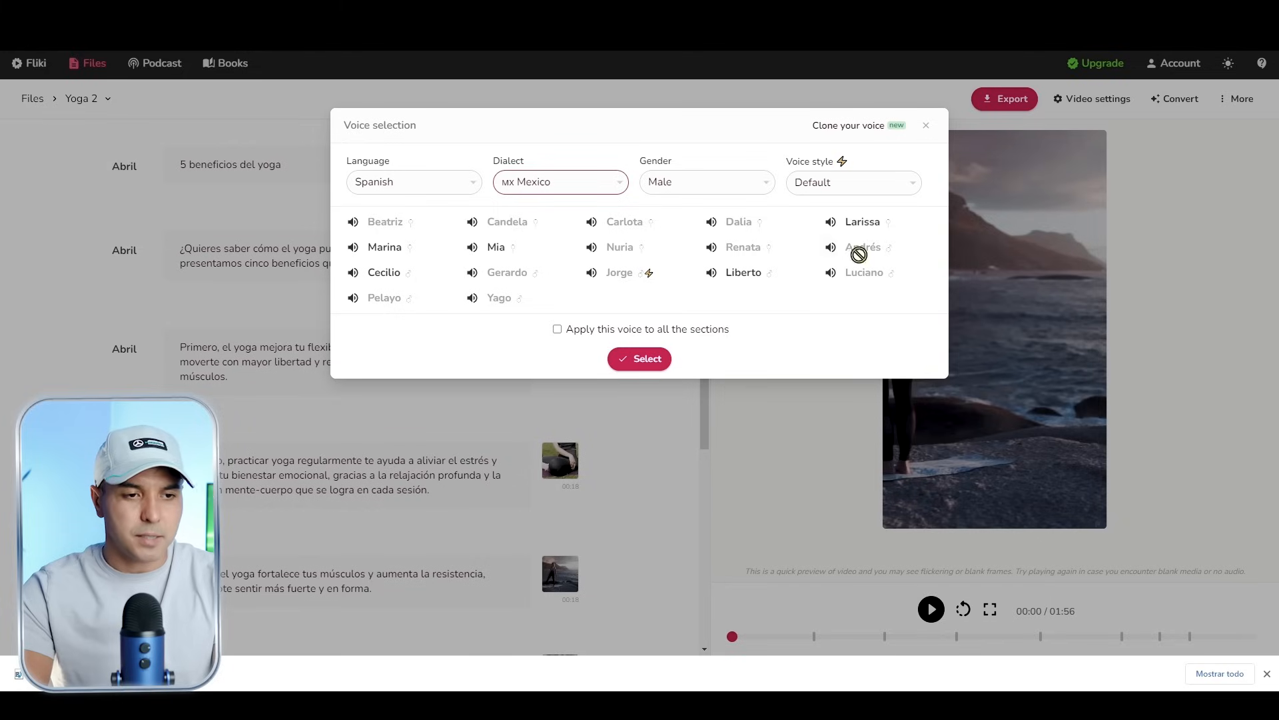
pyautogui.click(354, 248)
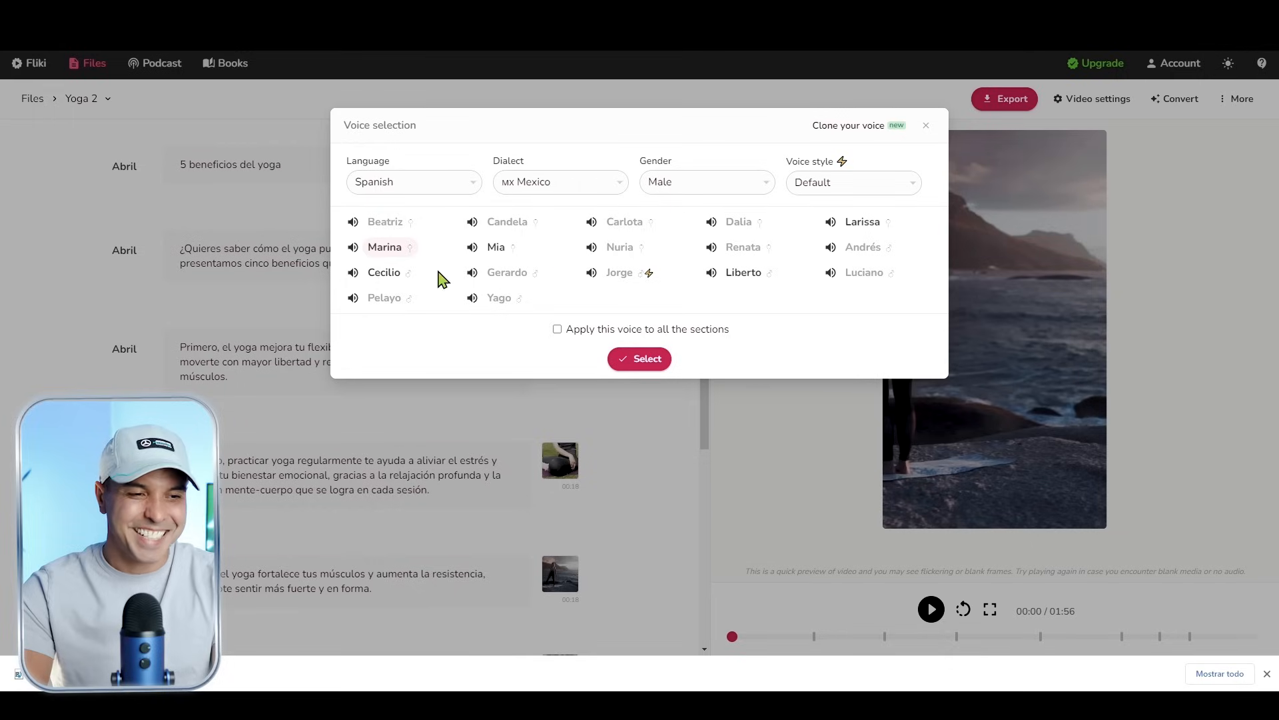
pyautogui.click(831, 222)
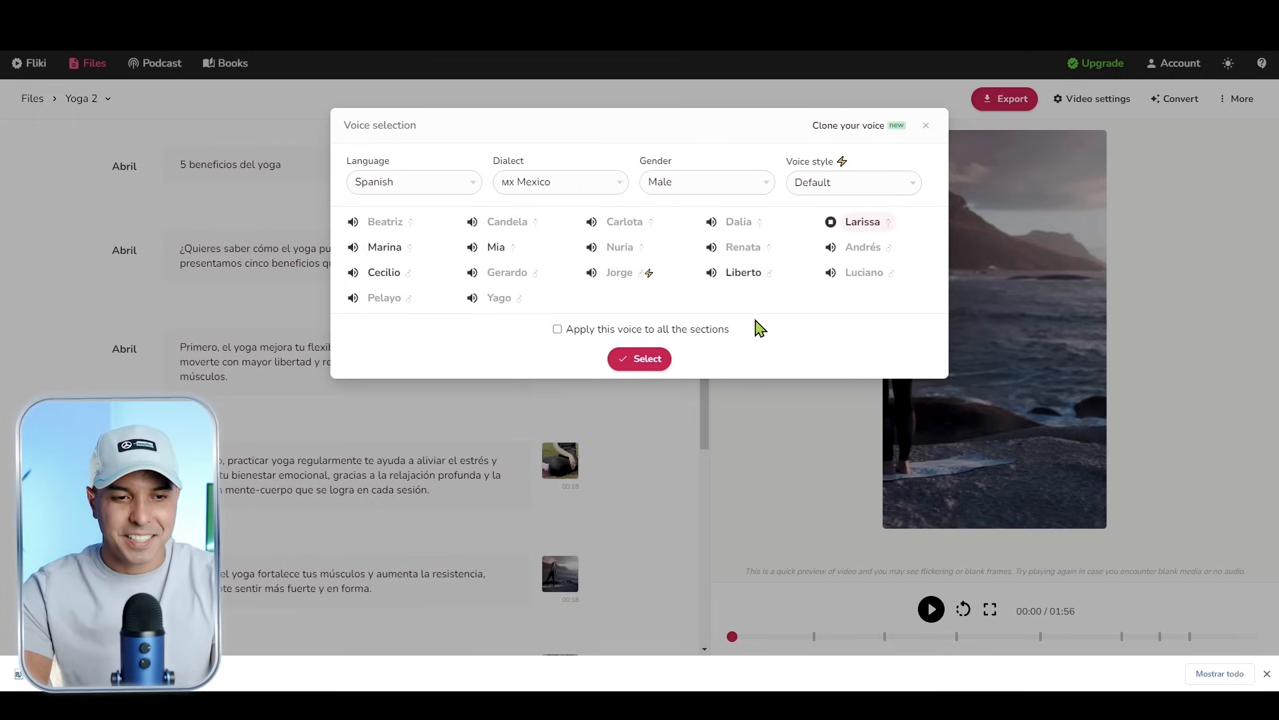
pyautogui.click(831, 222)
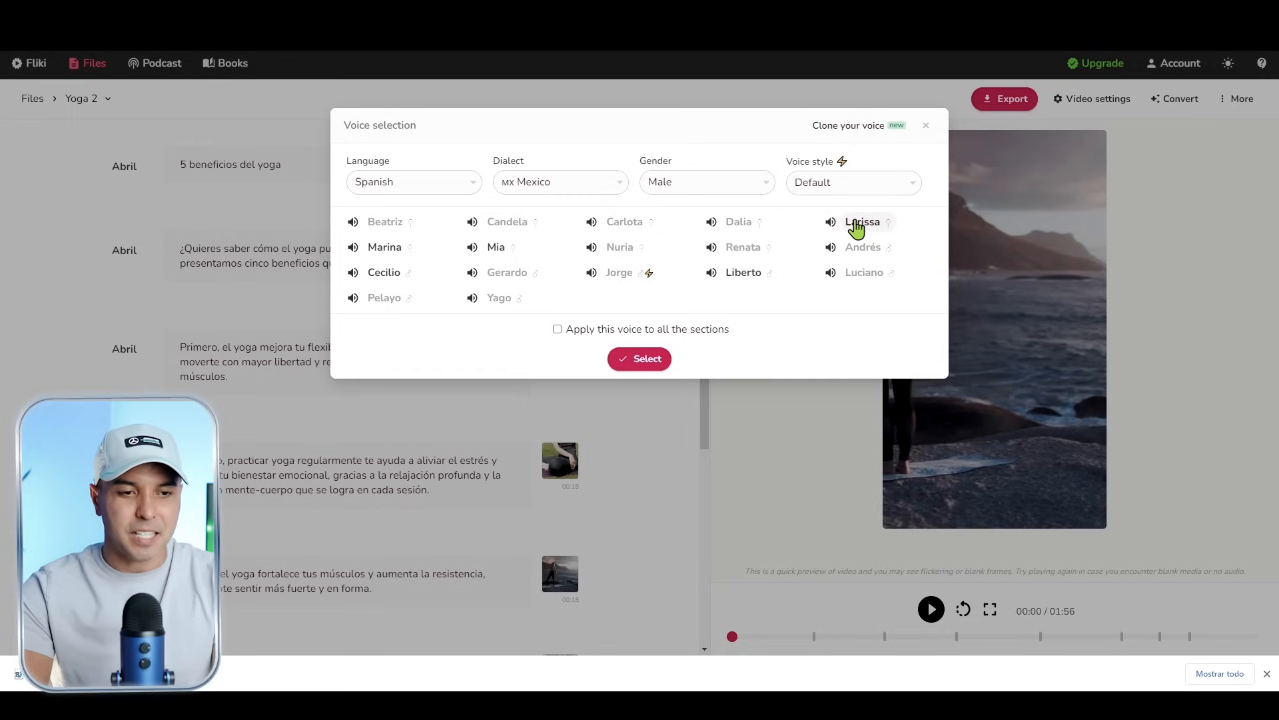
pyautogui.click(626, 363)
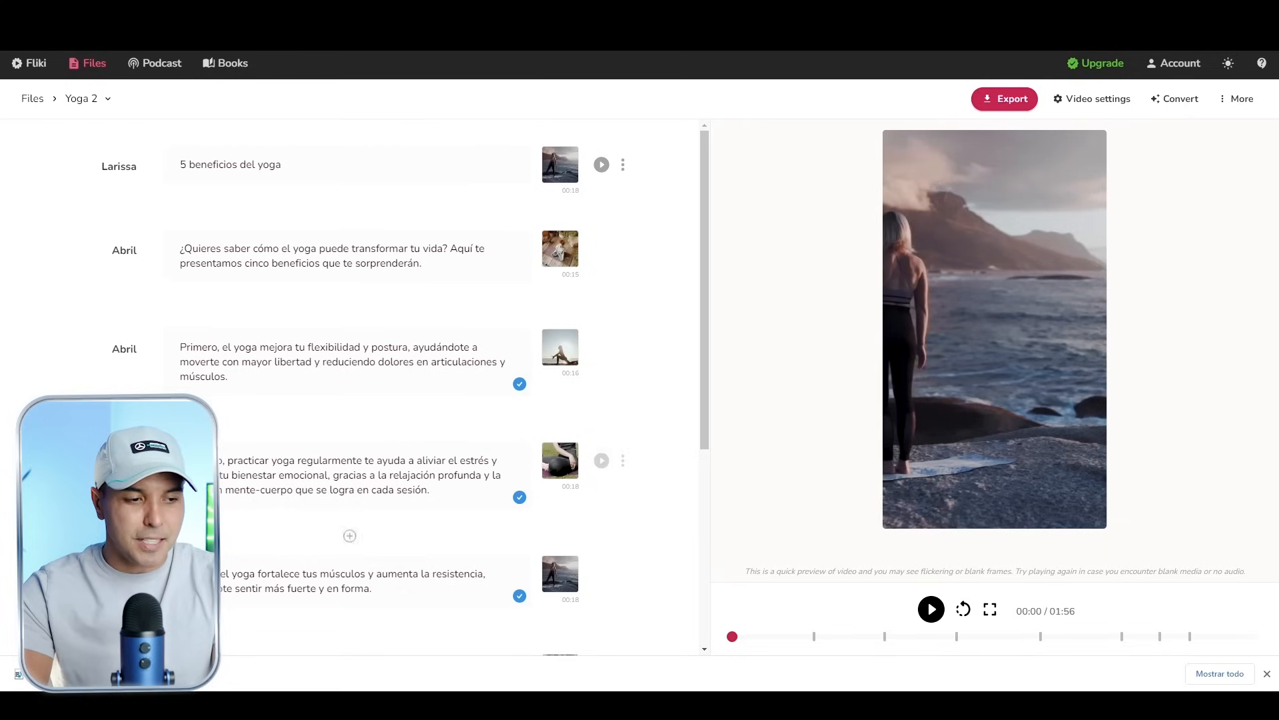
pyautogui.click(137, 168)
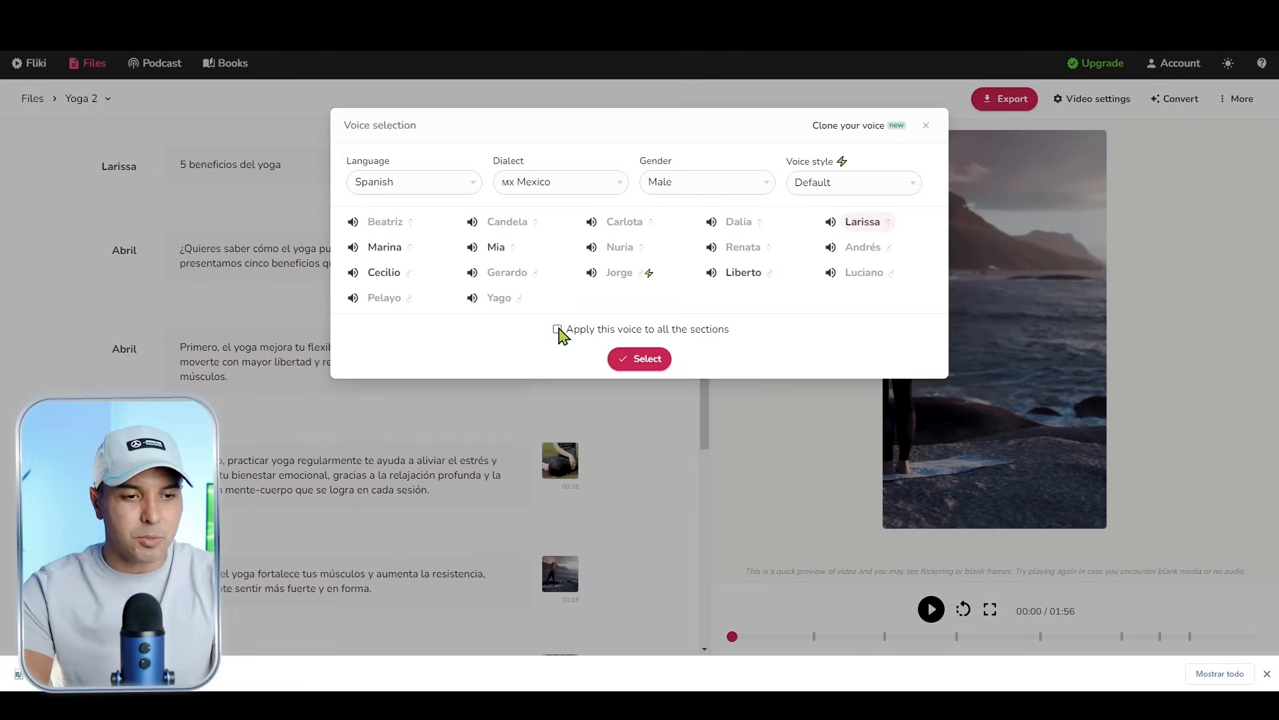
pyautogui.click(637, 364)
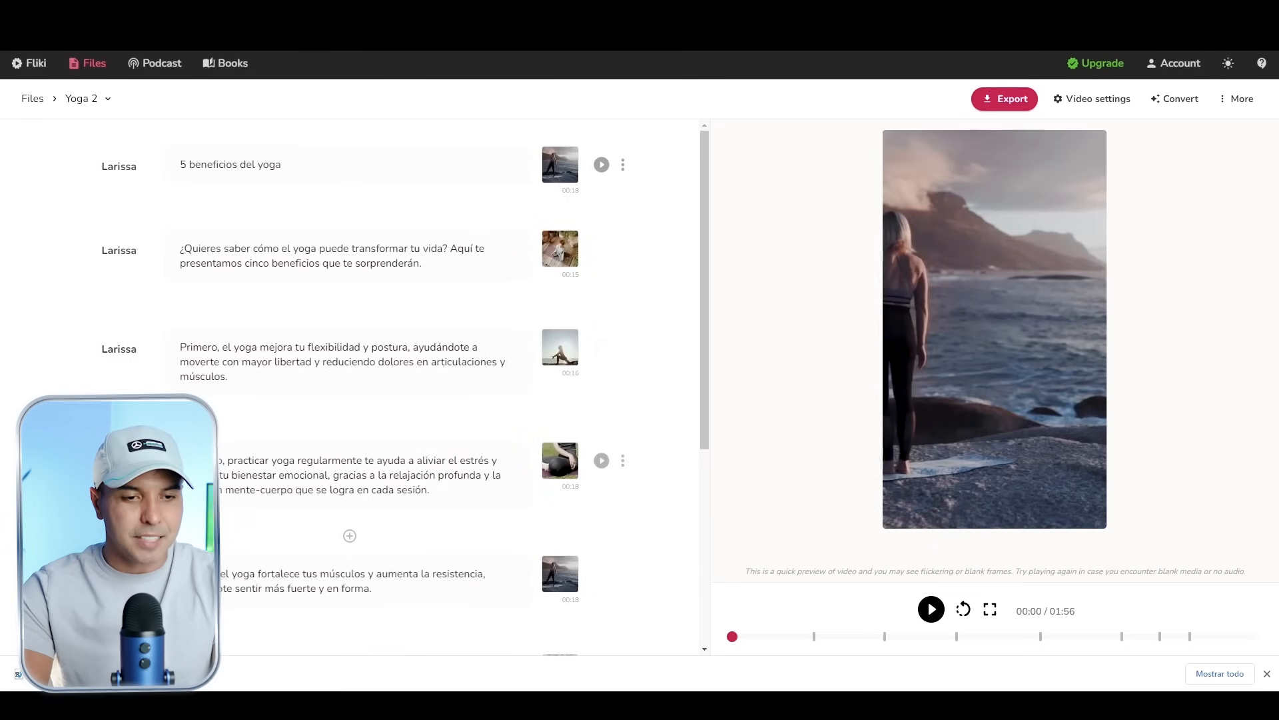
# Review the voice assigned to each section and play the video preview into the third section
pyautogui.scroll(-5, 411, 439)
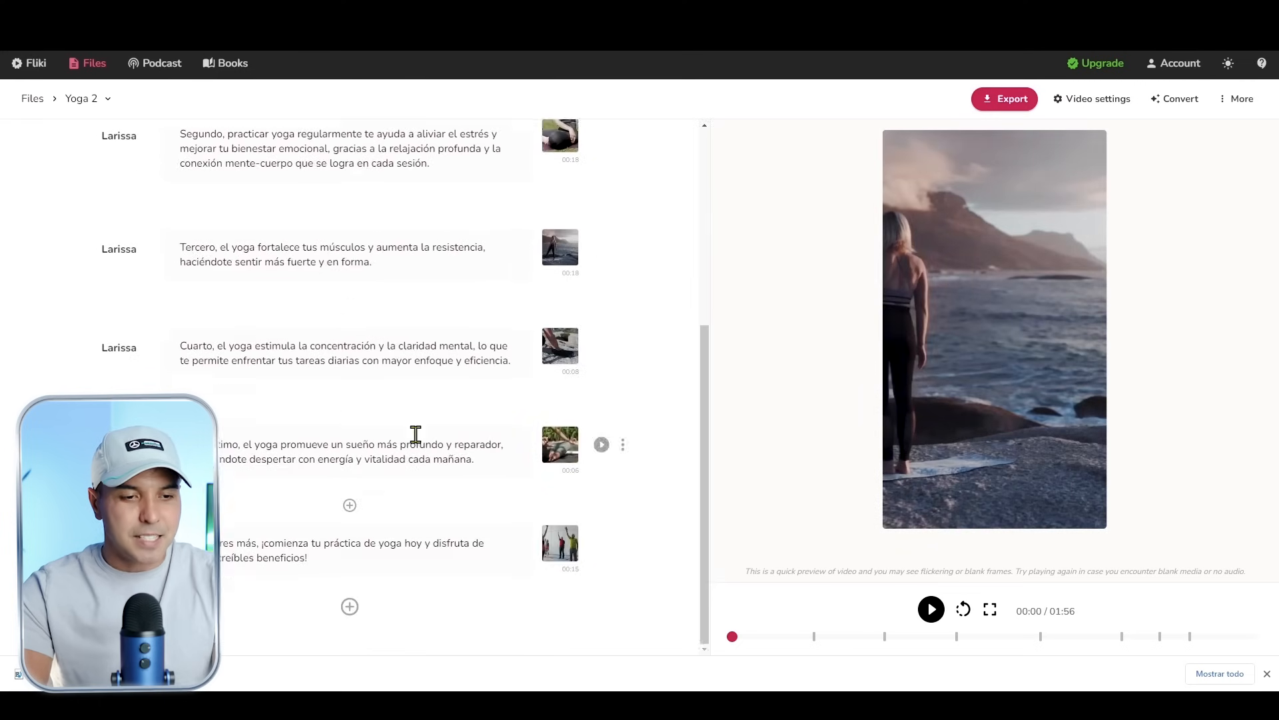
pyautogui.scroll(5, 416, 437)
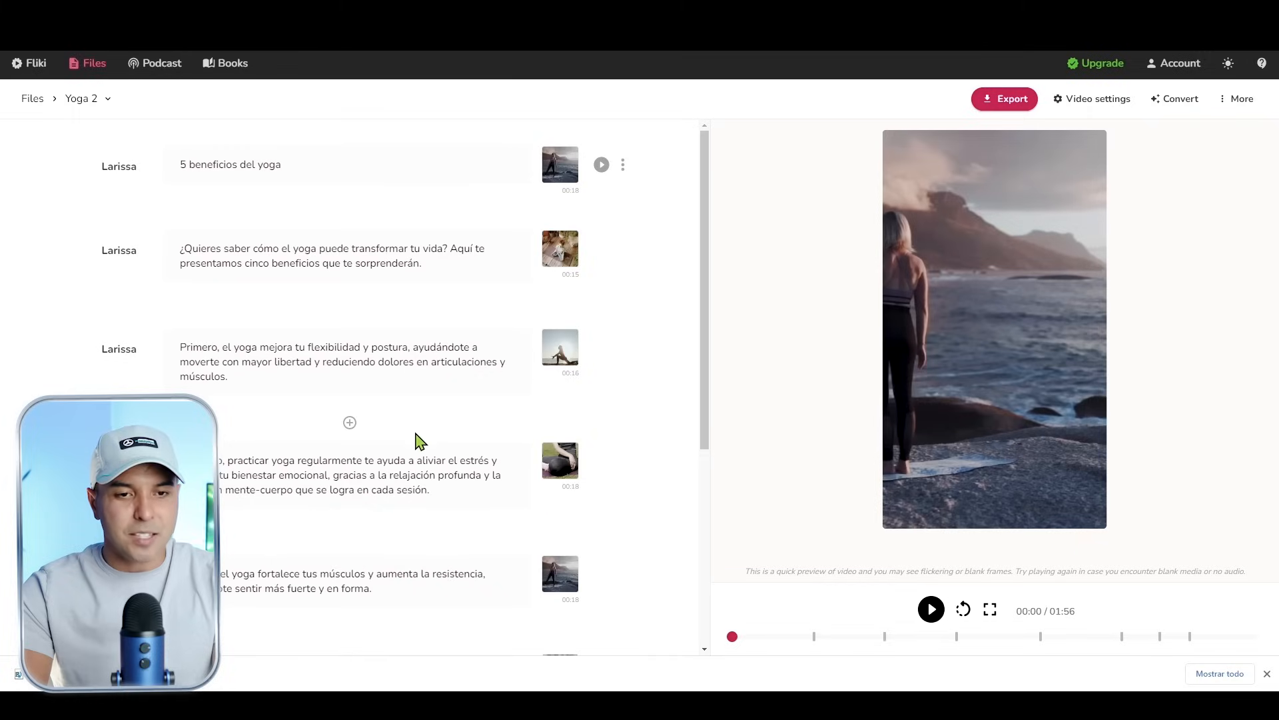
pyautogui.click(931, 611)
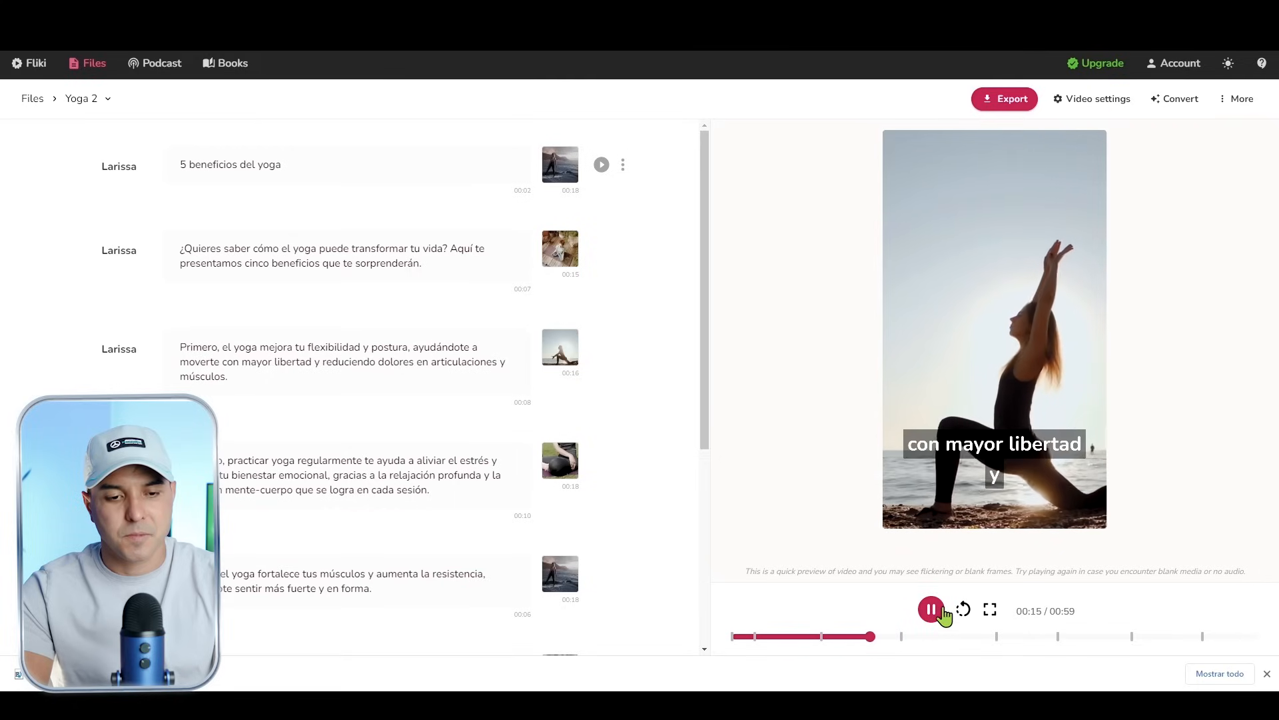
pyautogui.click(933, 610)
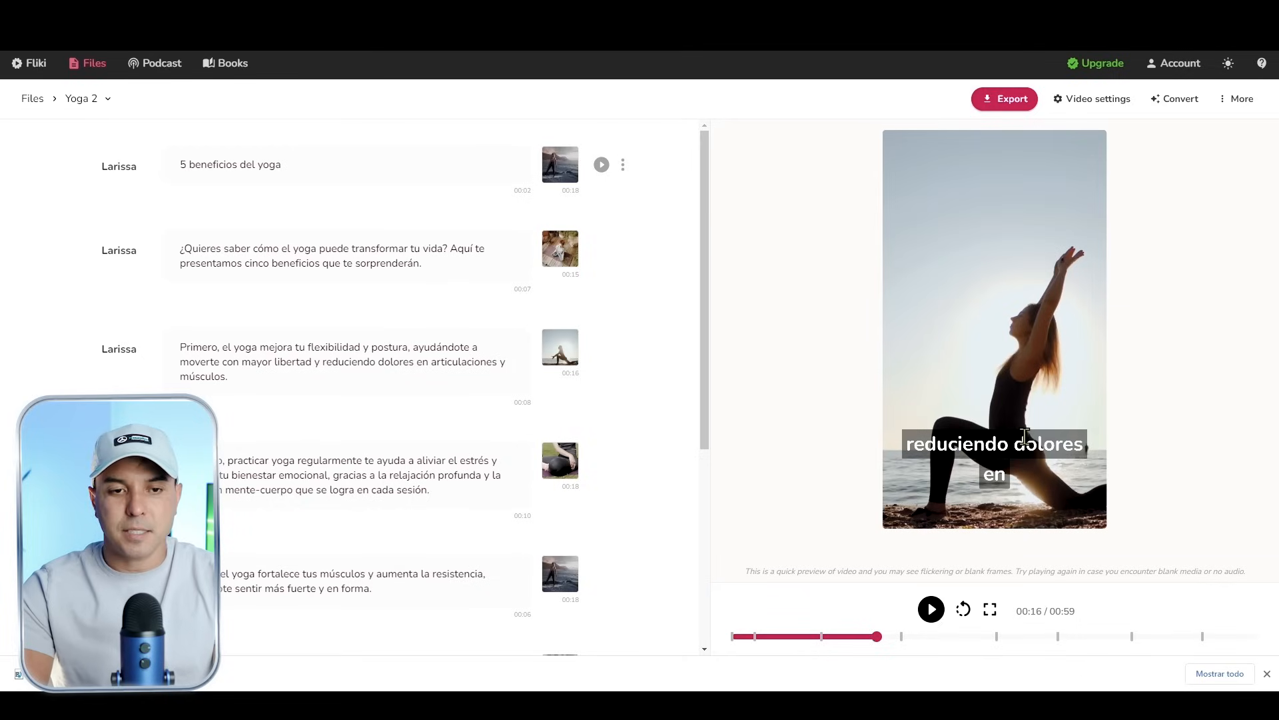
# Make the black subtitle background more transparent in the video settings and save them
pyautogui.click(1078, 113)
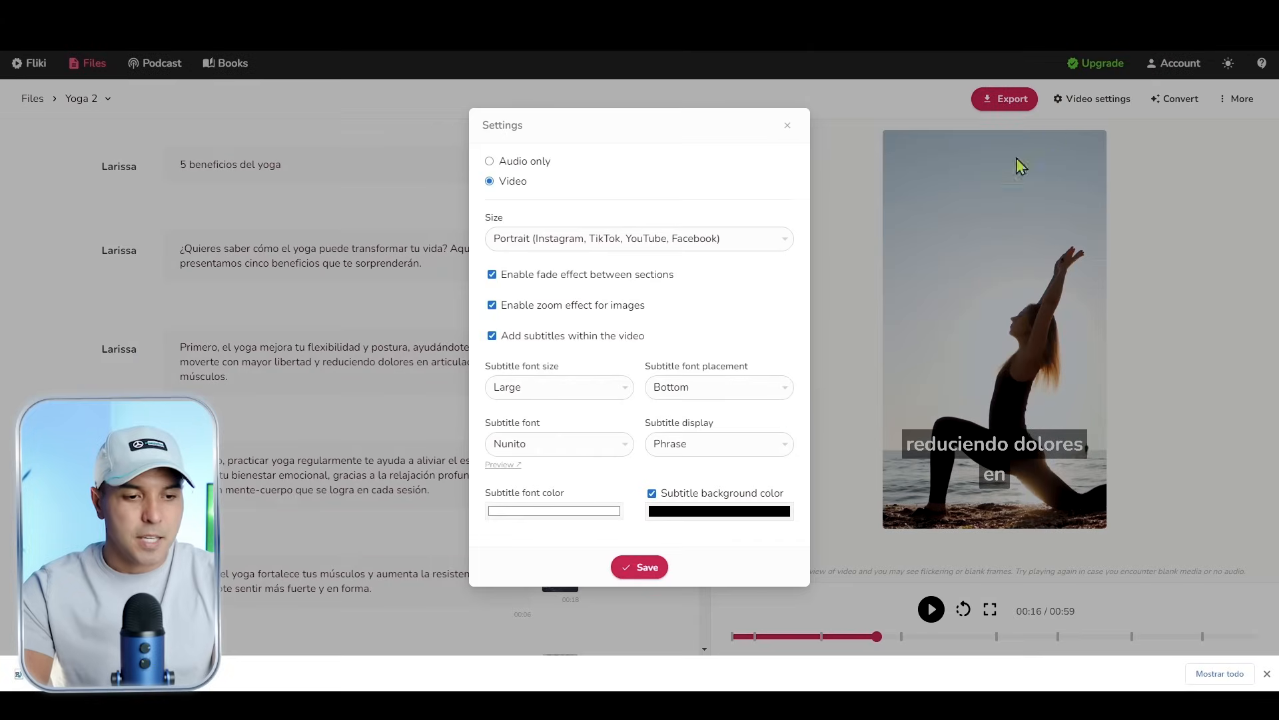
pyautogui.click(715, 515)
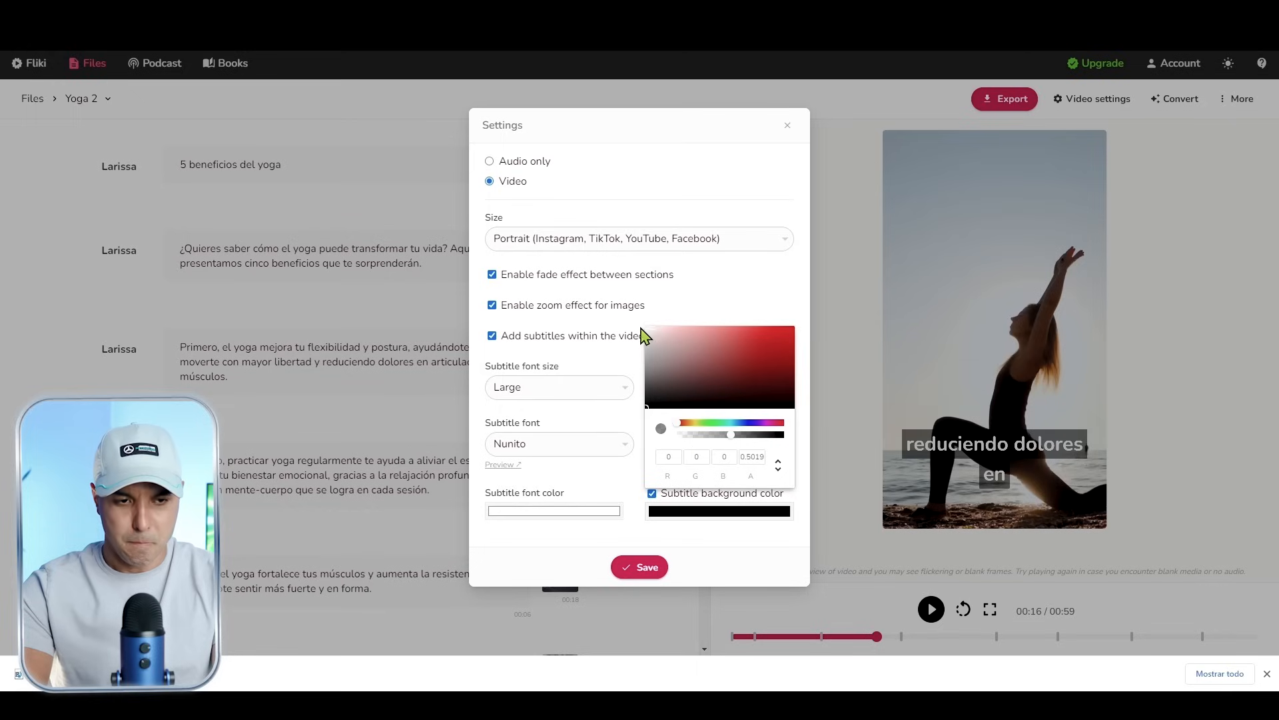
pyautogui.moveTo(769, 318); pyautogui.dragTo(694, 379)
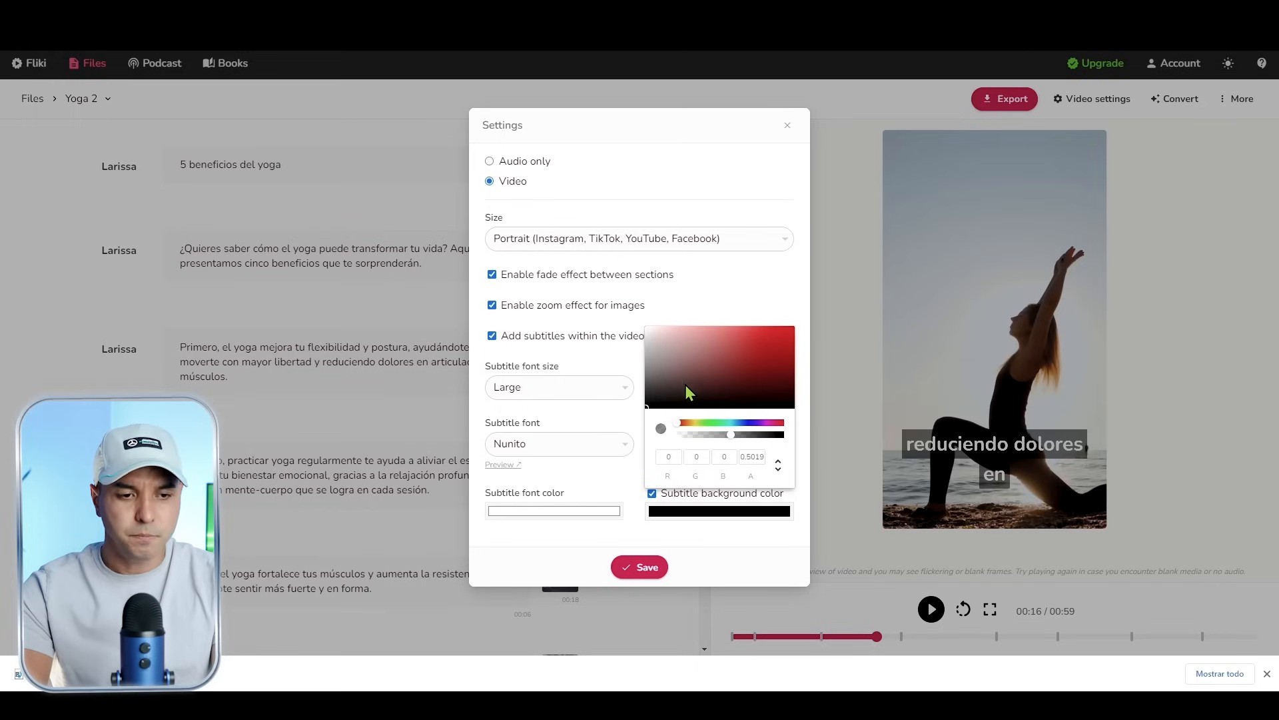
pyautogui.click(685, 379)
pyautogui.click(646, 399)
pyautogui.moveTo(724, 432); pyautogui.dragTo(602, 432)
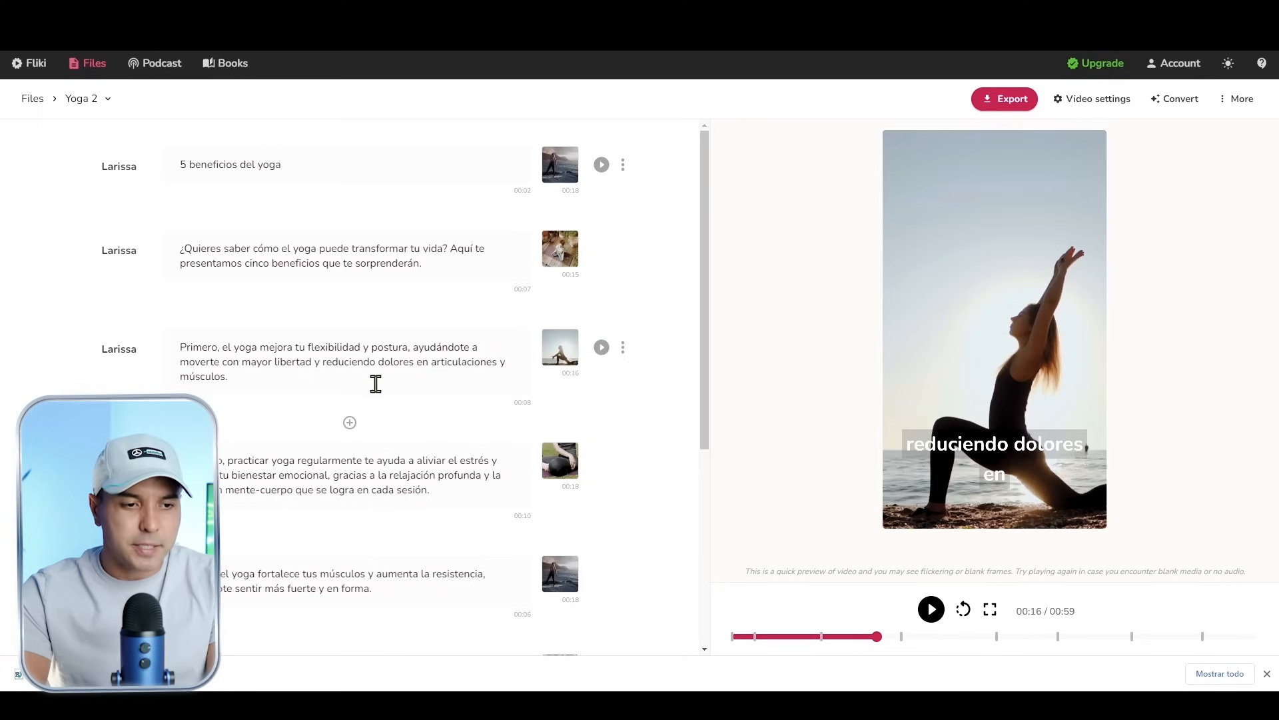
# Export the Yoga 2 video and dismiss the browser's notification permission request
pyautogui.scroll(-2, 377, 393)
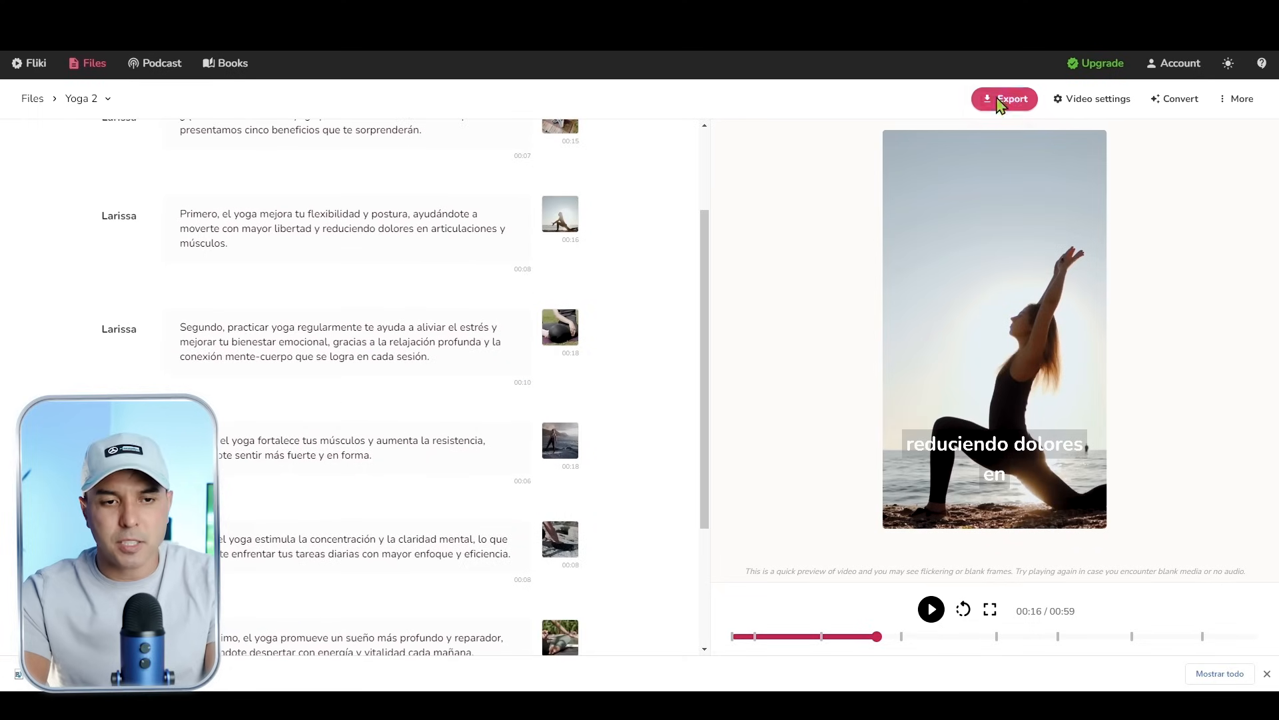
pyautogui.click(1003, 98)
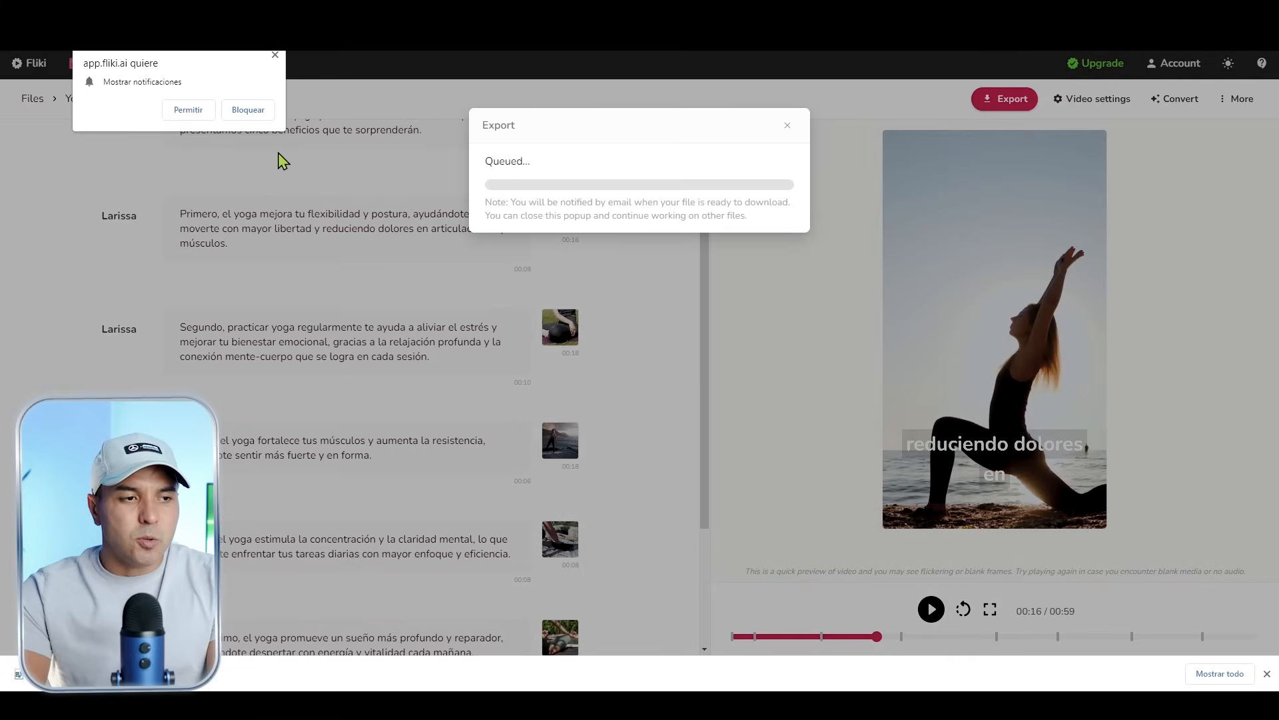
pyautogui.click(274, 56)
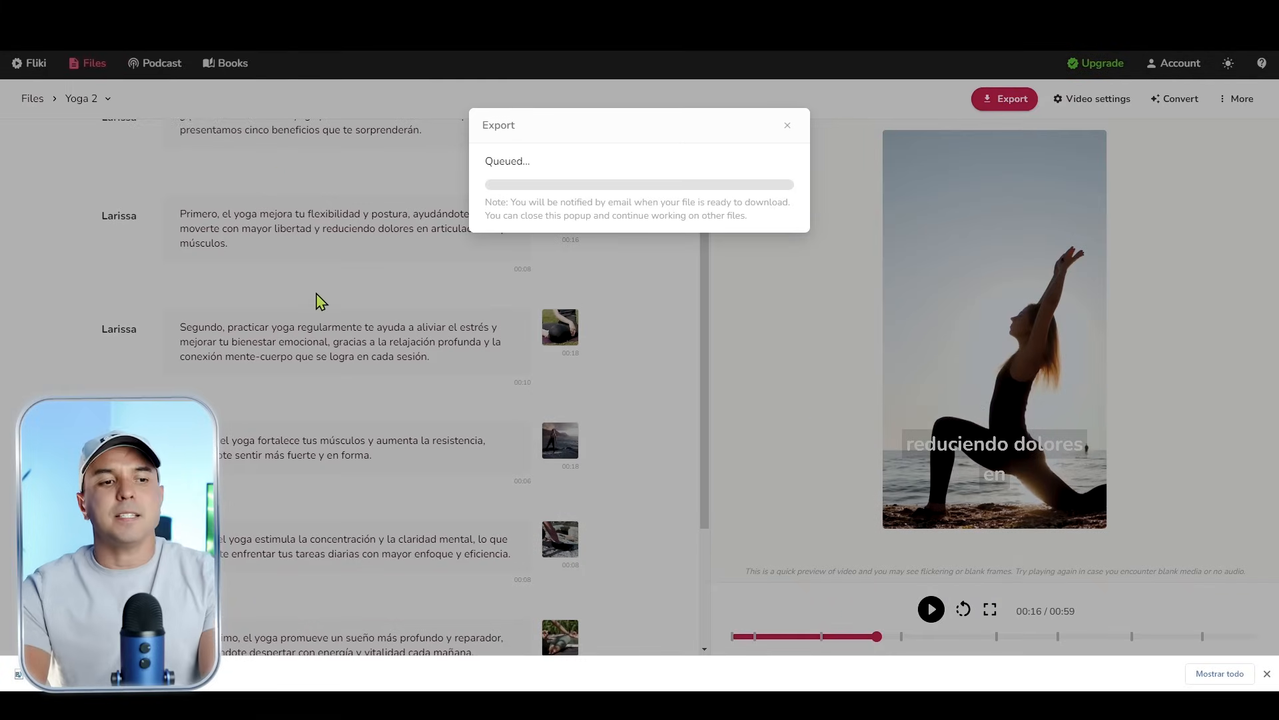
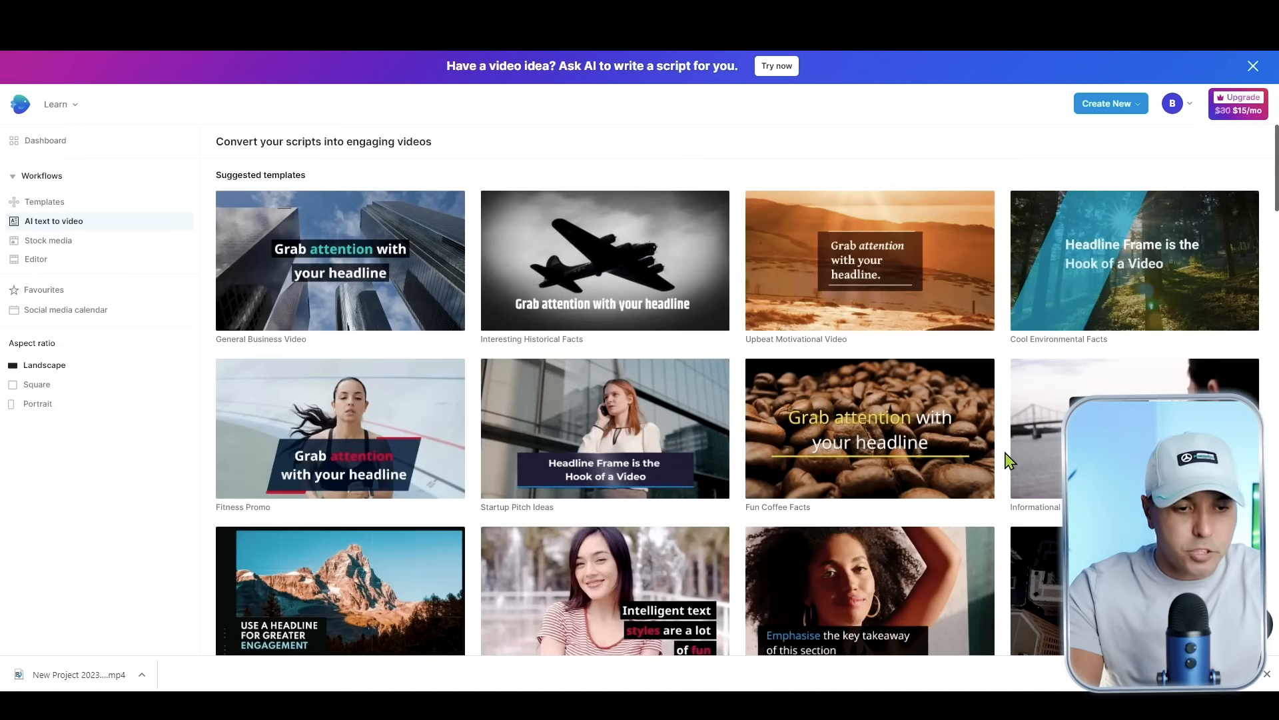
# Browse InVideo's AI text-to-video templates, open Professional Business Presentation, and pause its preview after a few seconds
pyautogui.scroll(-8, 1008, 460)
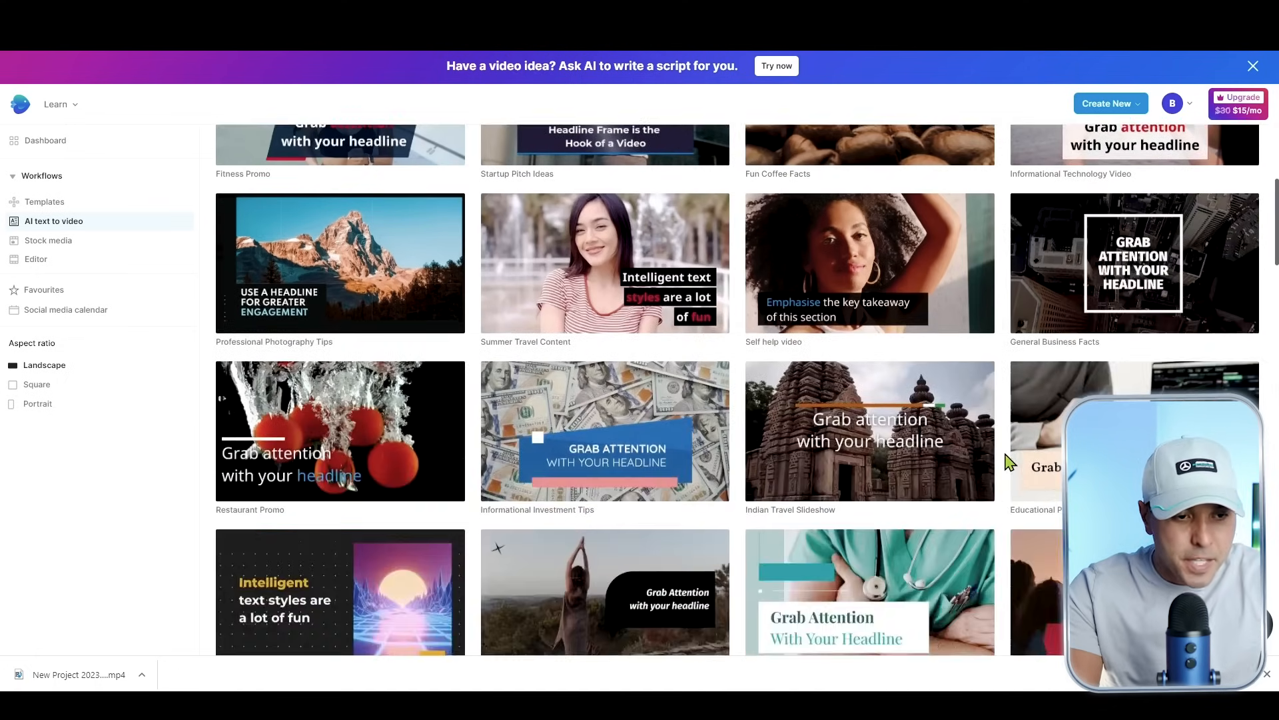
pyautogui.scroll(-4, 1008, 460)
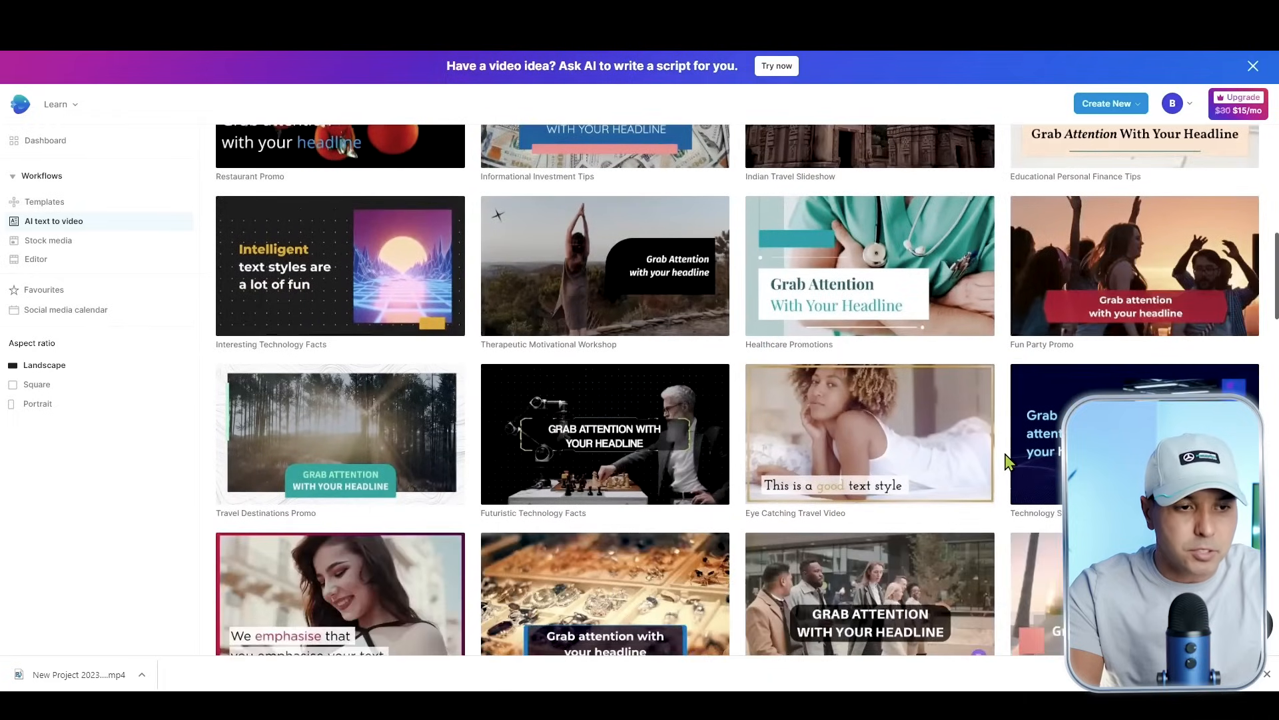
pyautogui.scroll(-8, 1008, 460)
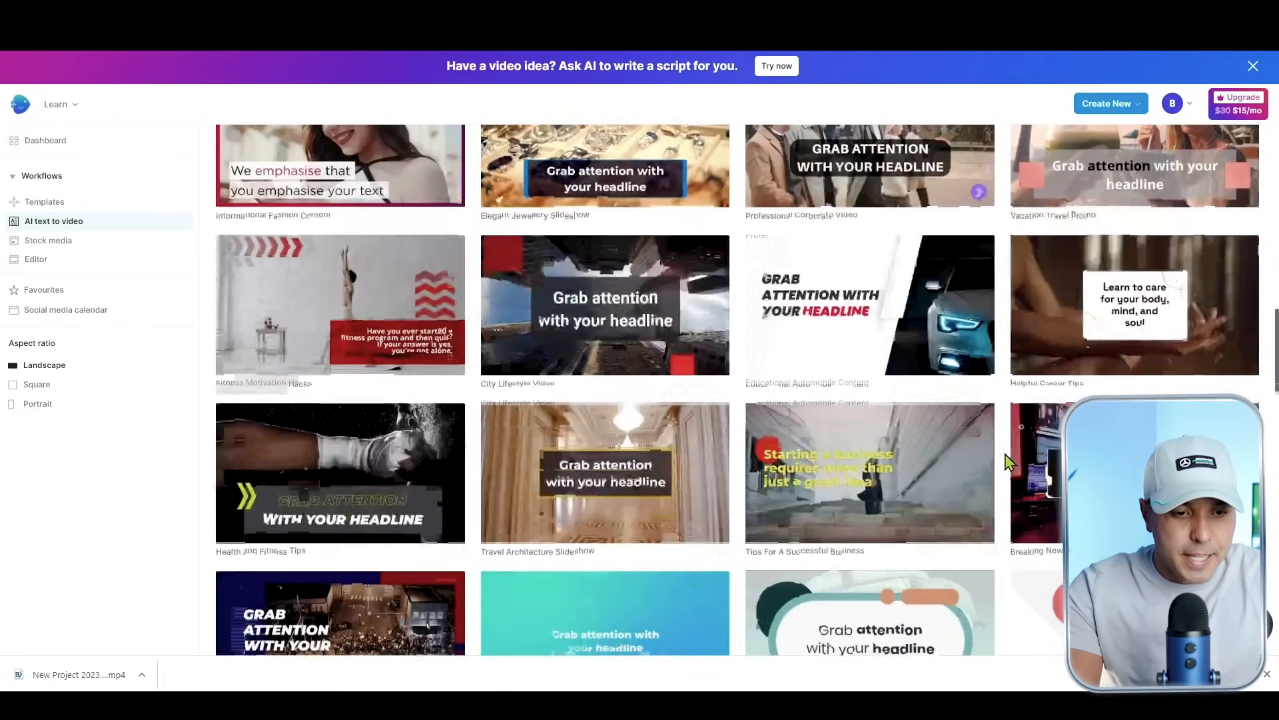
pyautogui.scroll(-2, 1009, 460)
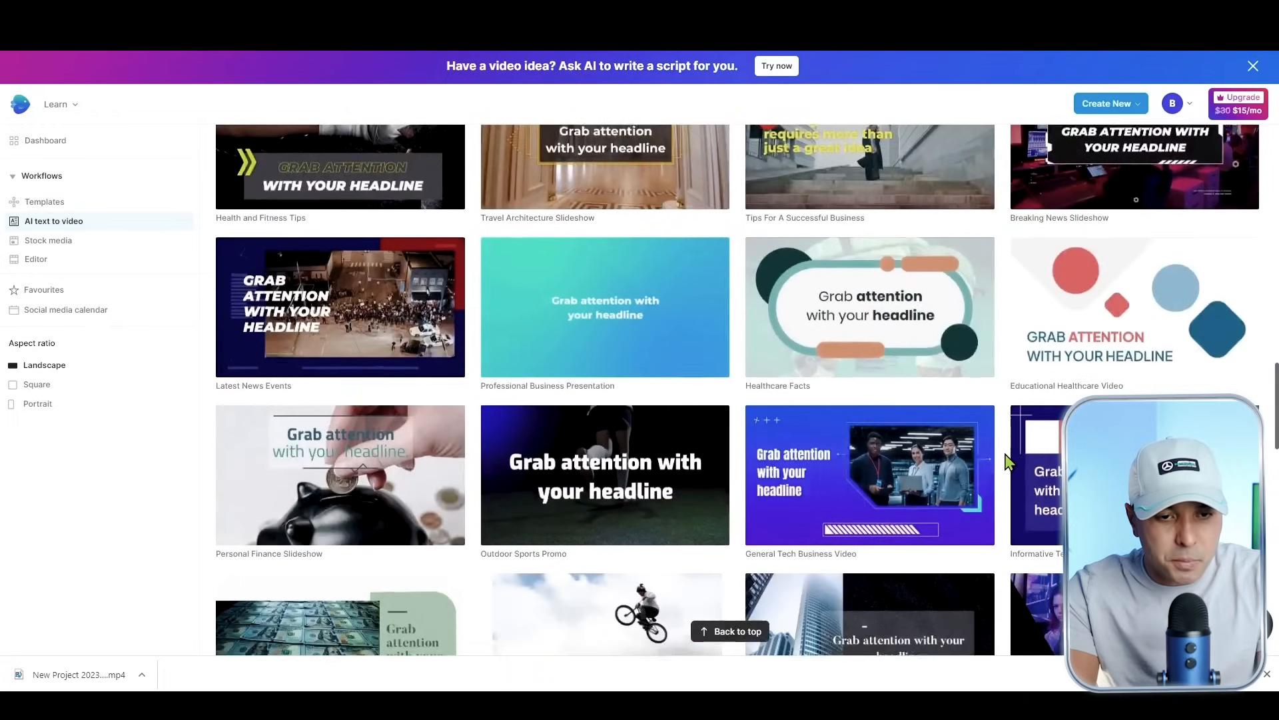
pyautogui.click(637, 314)
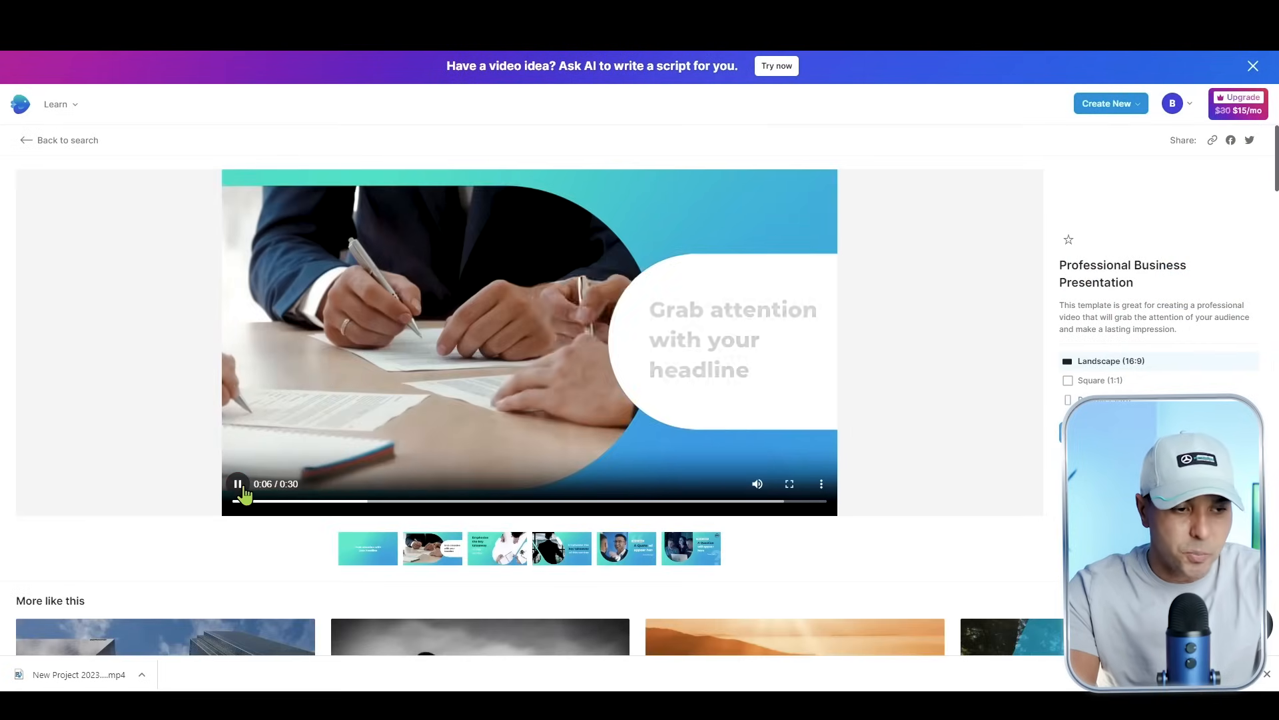
pyautogui.click(240, 486)
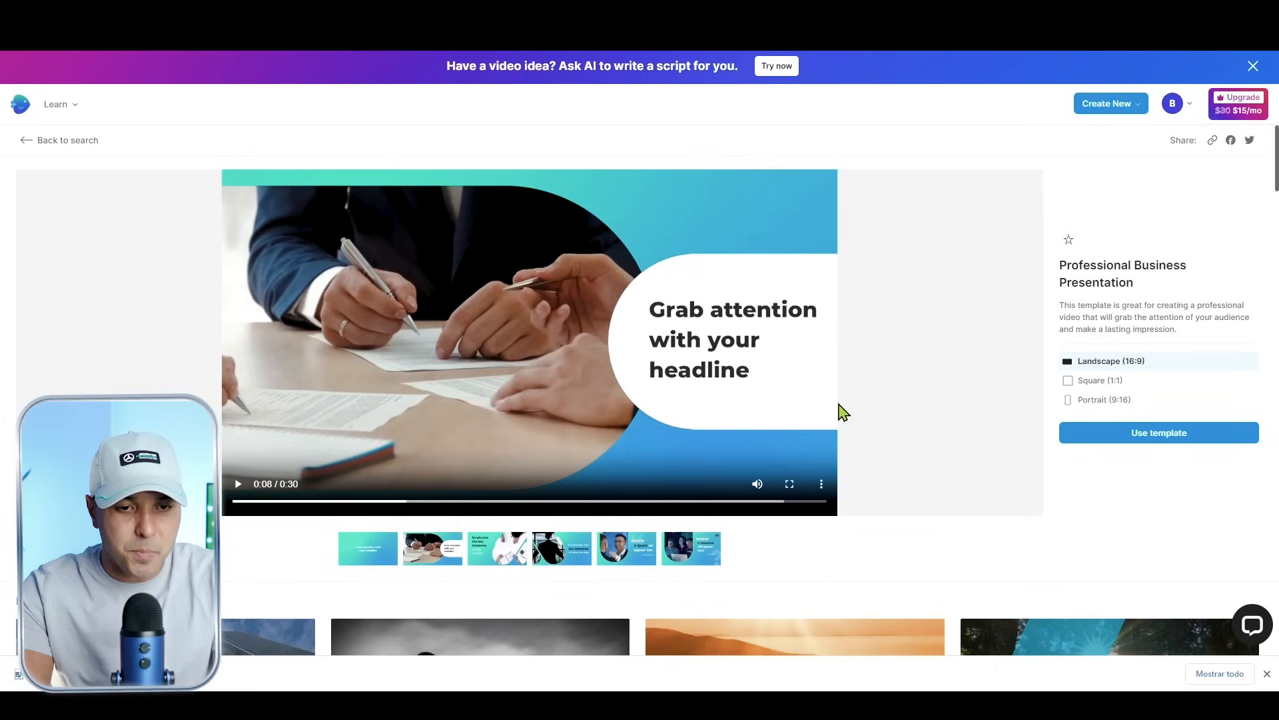
# Compare the template's Square and Portrait formats and start a project with it in Portrait (9:16)
pyautogui.click(1070, 383)
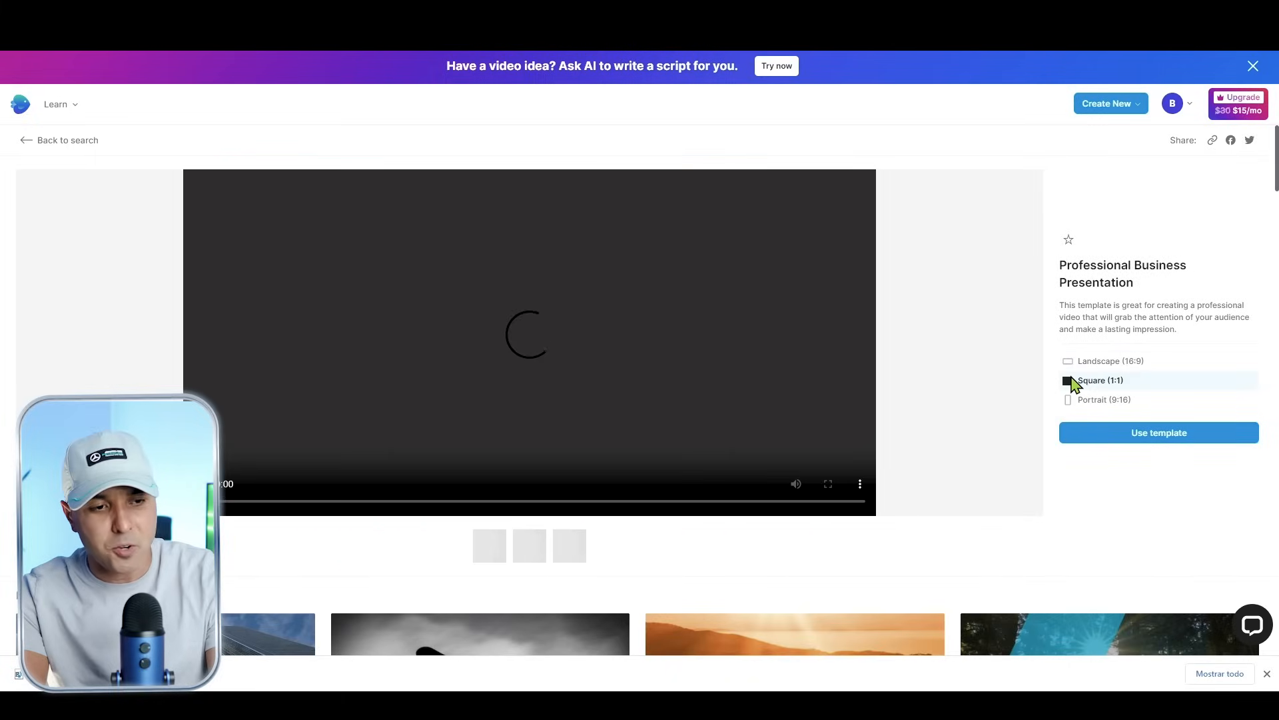
pyautogui.click(1069, 400)
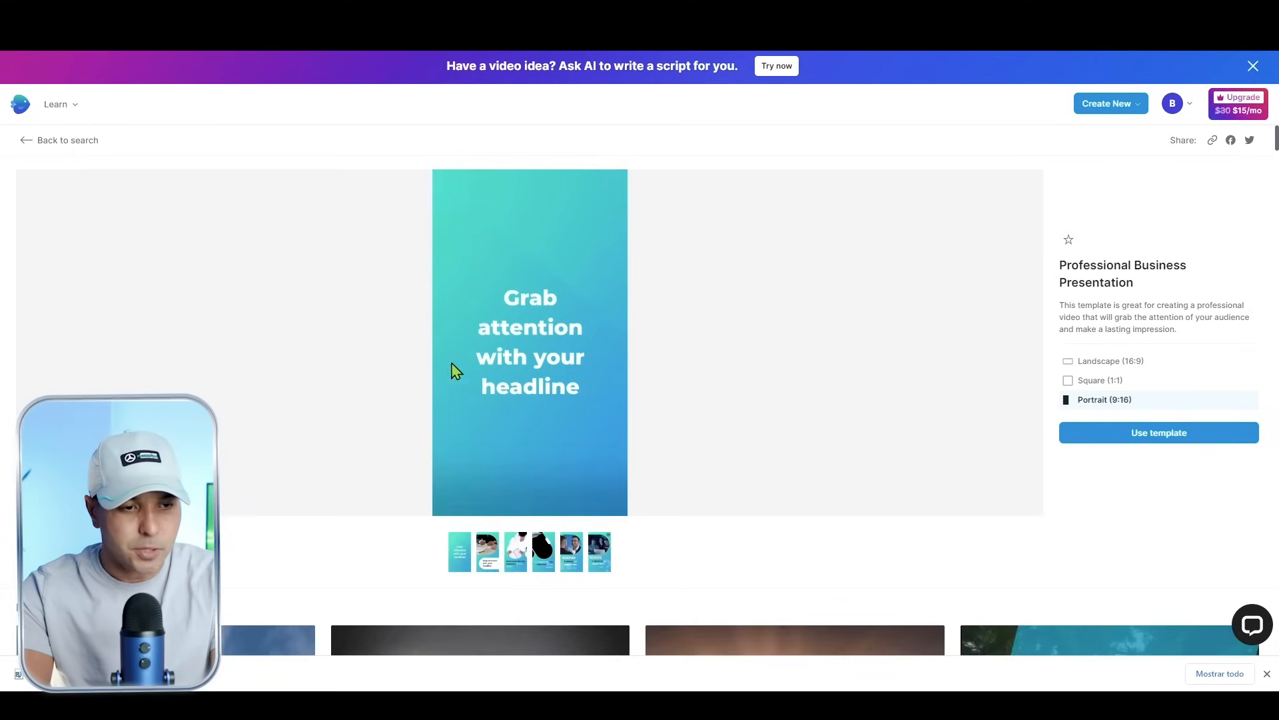
pyautogui.click(1131, 436)
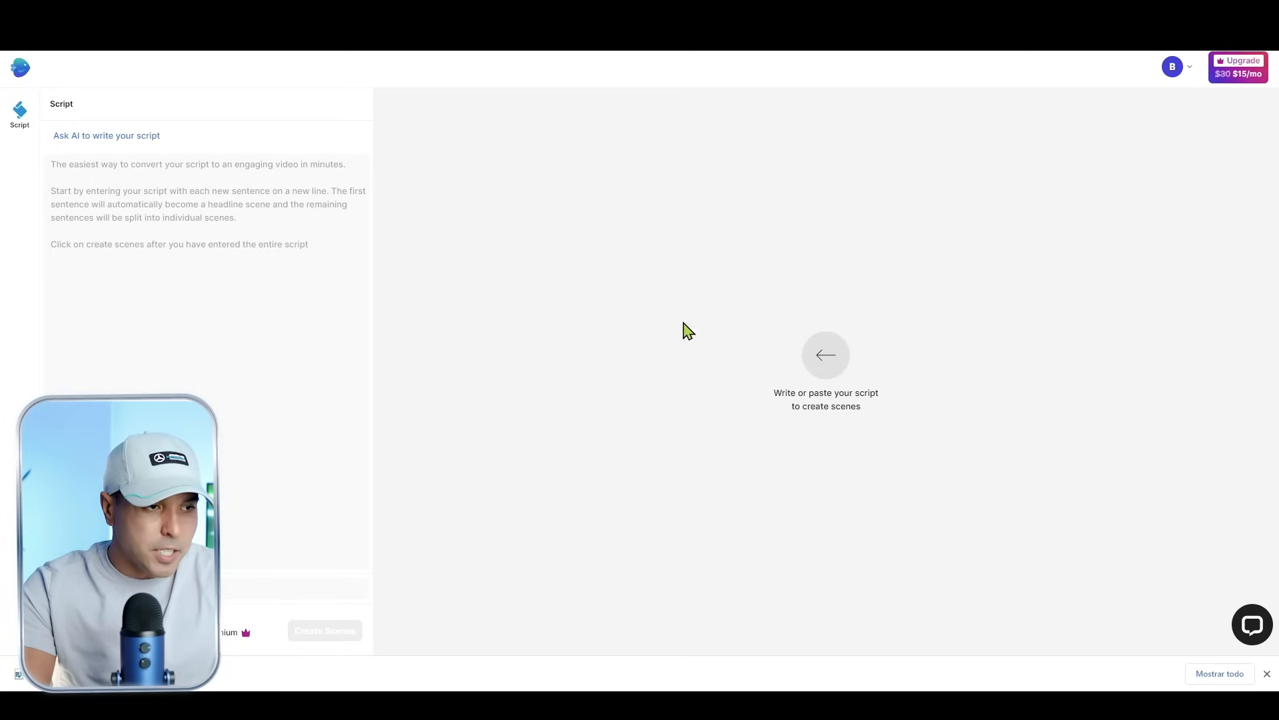
# Generate an AI script from the prompt "5 beneficios del yoga" and create the video's scenes from it
pyautogui.click(73, 140)
pyautogui.click(78, 134)
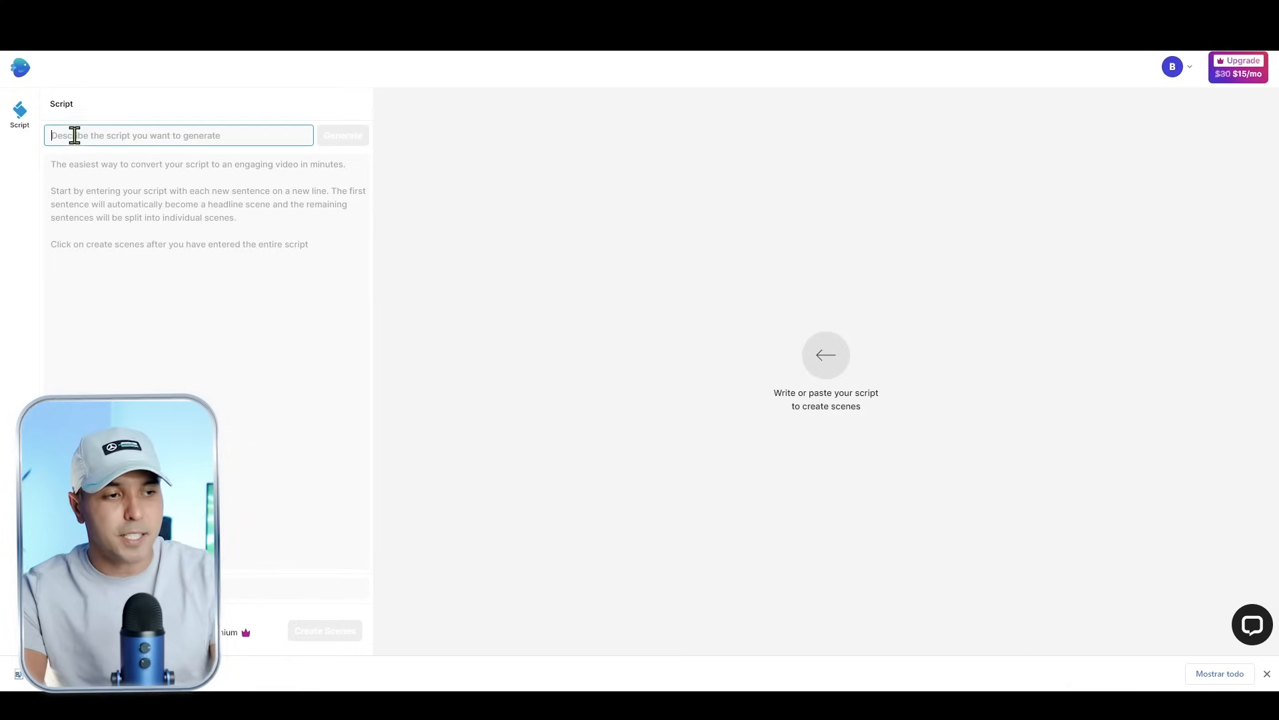
pyautogui.write('5 beneficios del yoga')
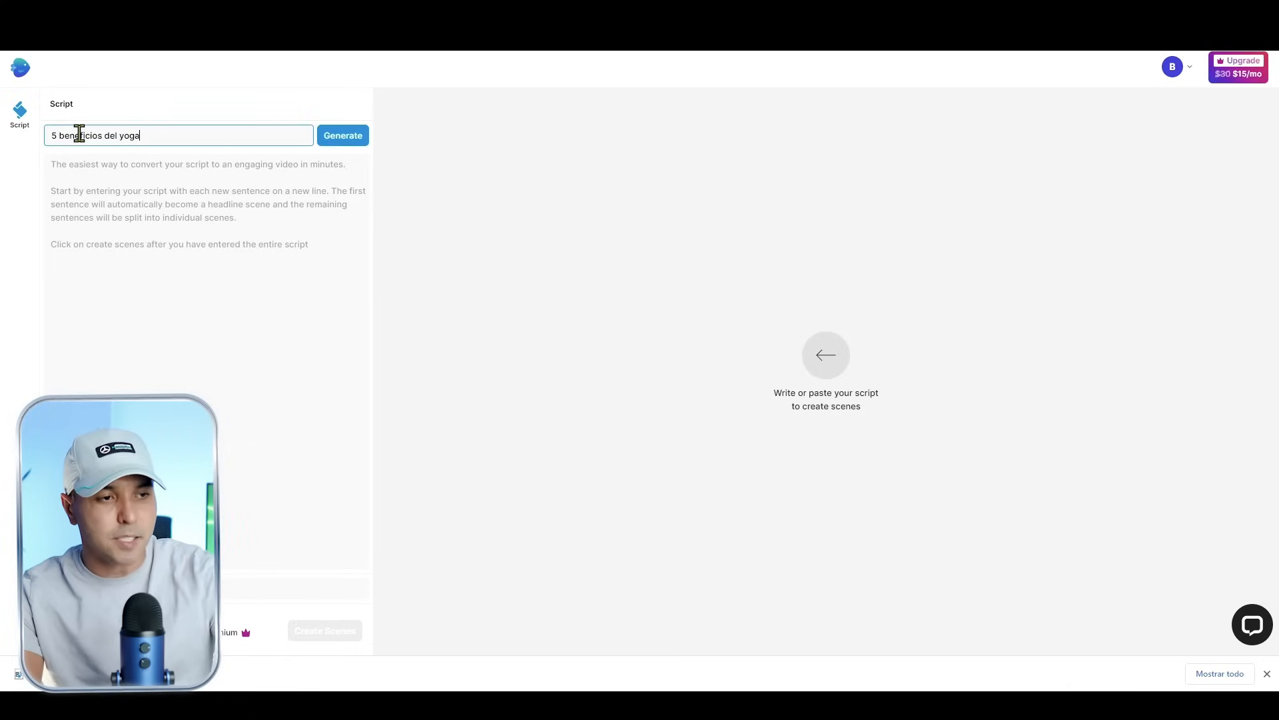
pyautogui.click(341, 142)
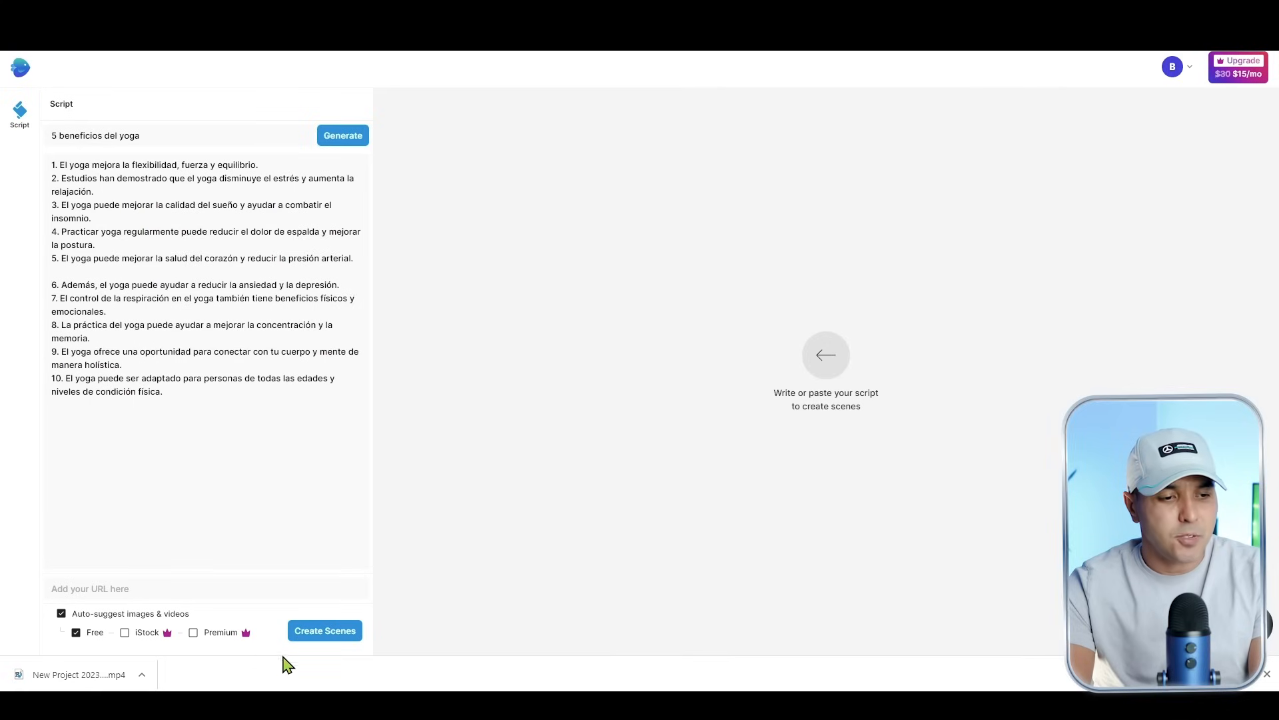
pyautogui.click(312, 636)
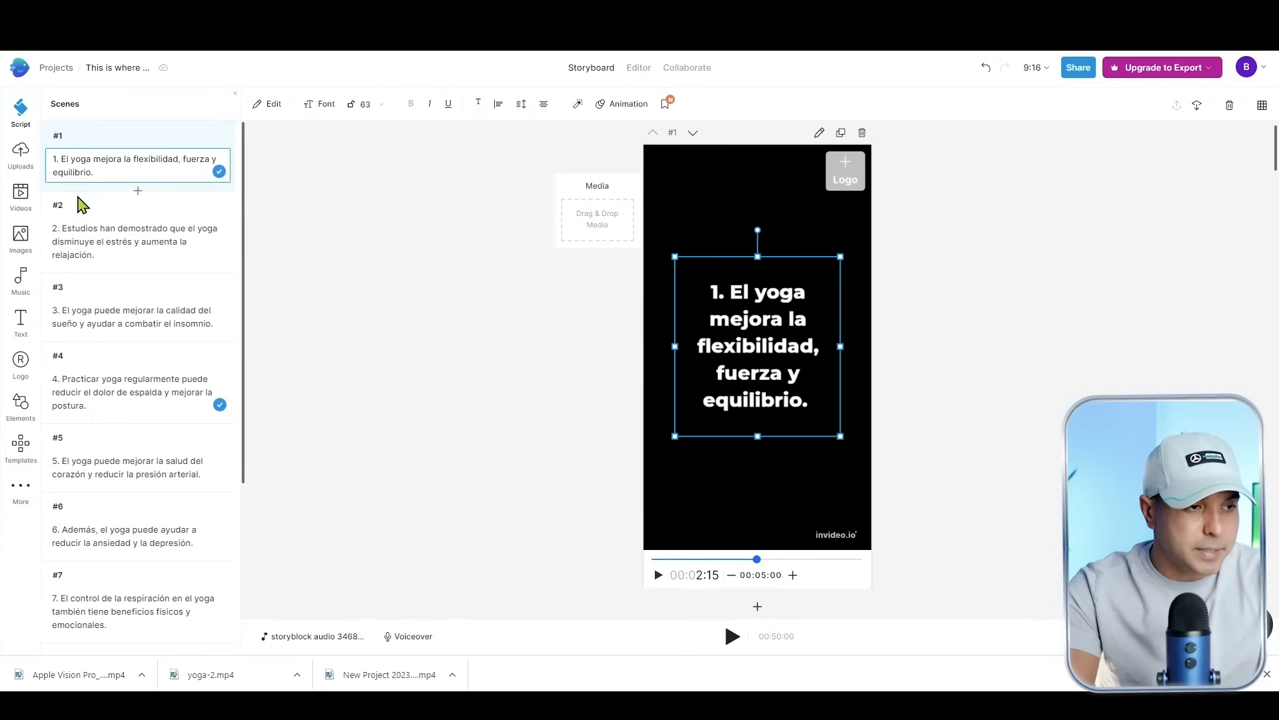
# Search the stock images for "yoga" and replace scene 10's building picture with the woman lunging and stretching sideways on a mat
pyautogui.click(115, 247)
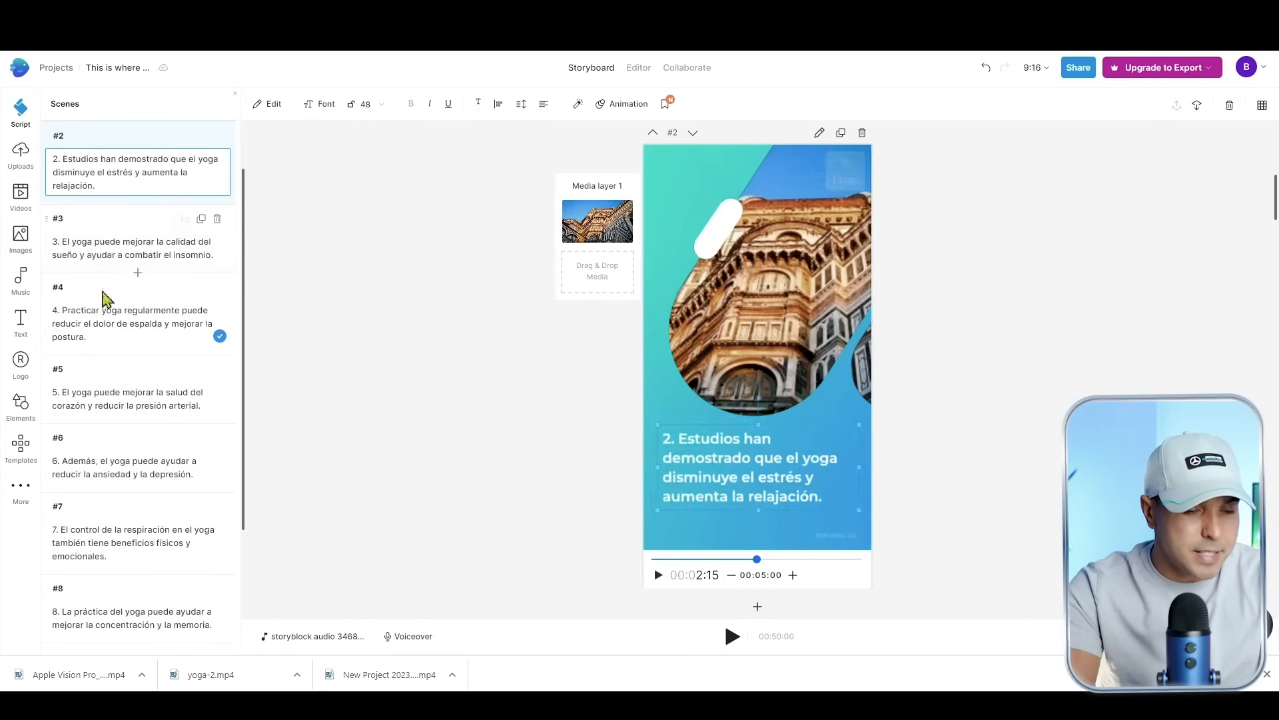
pyautogui.click(103, 342)
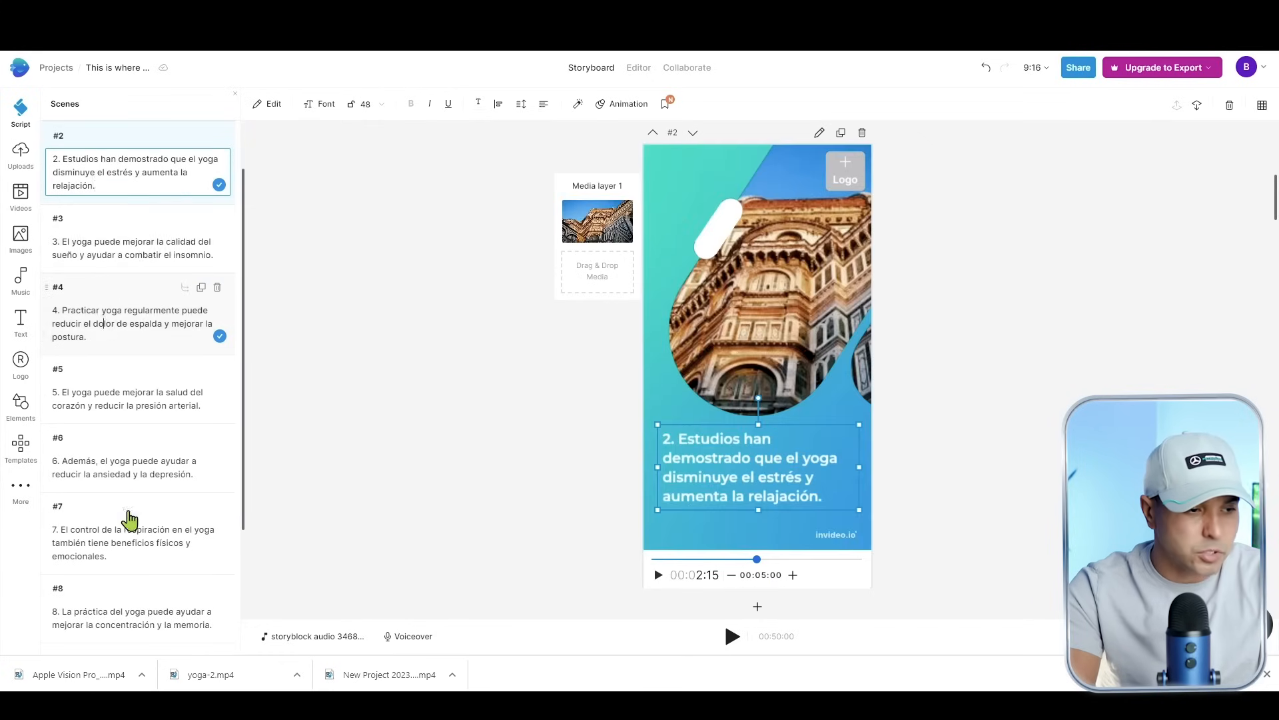
pyautogui.click(113, 590)
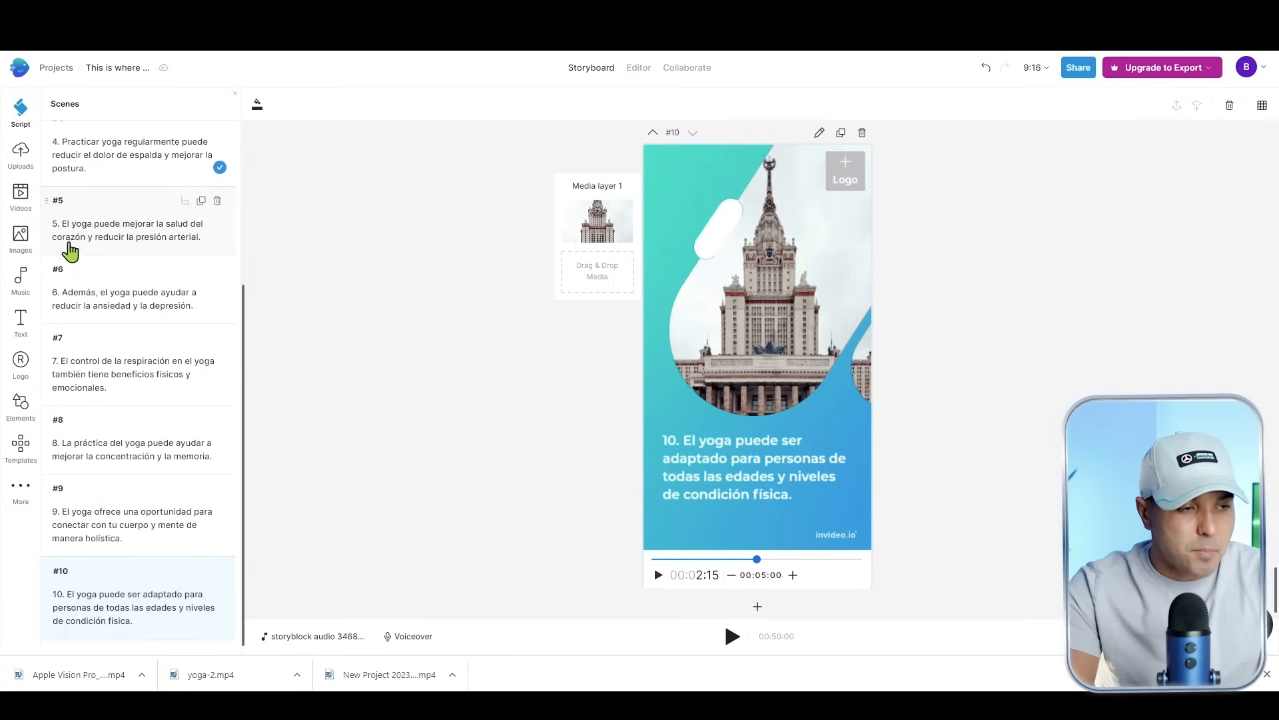
pyautogui.click(22, 240)
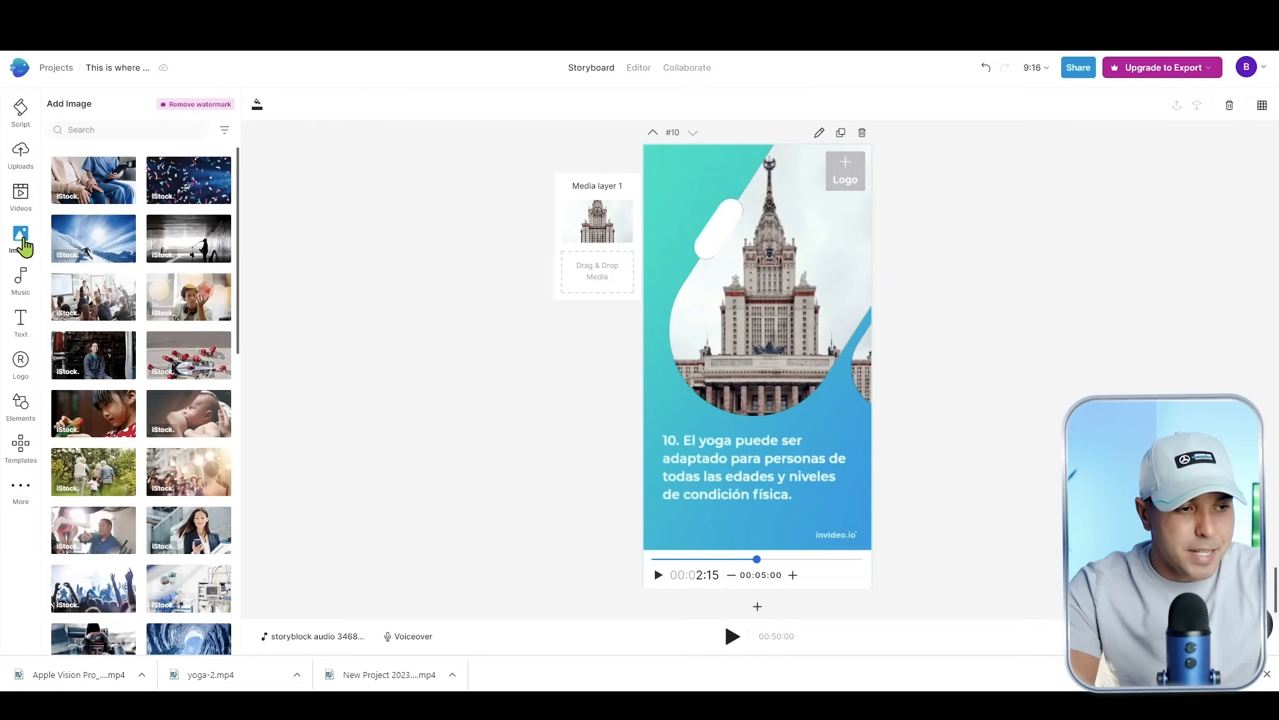
pyautogui.click(98, 128)
pyautogui.write('yoga')
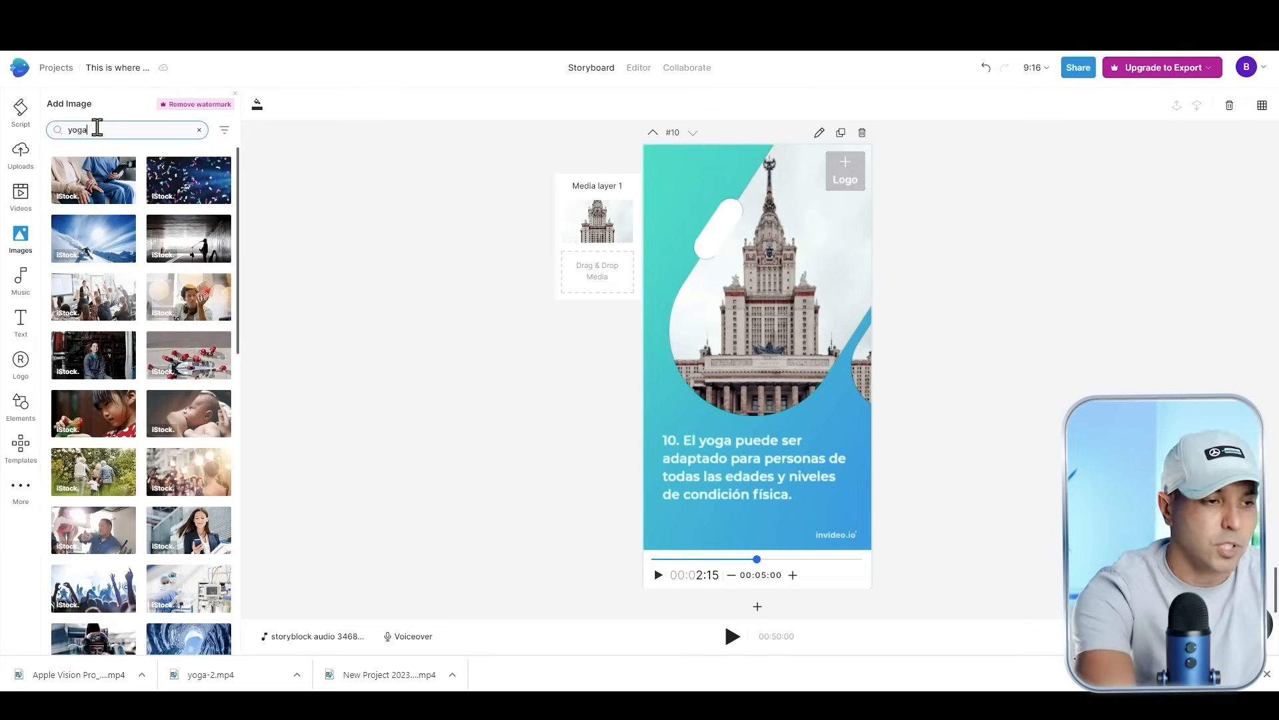
pyautogui.press('Return')
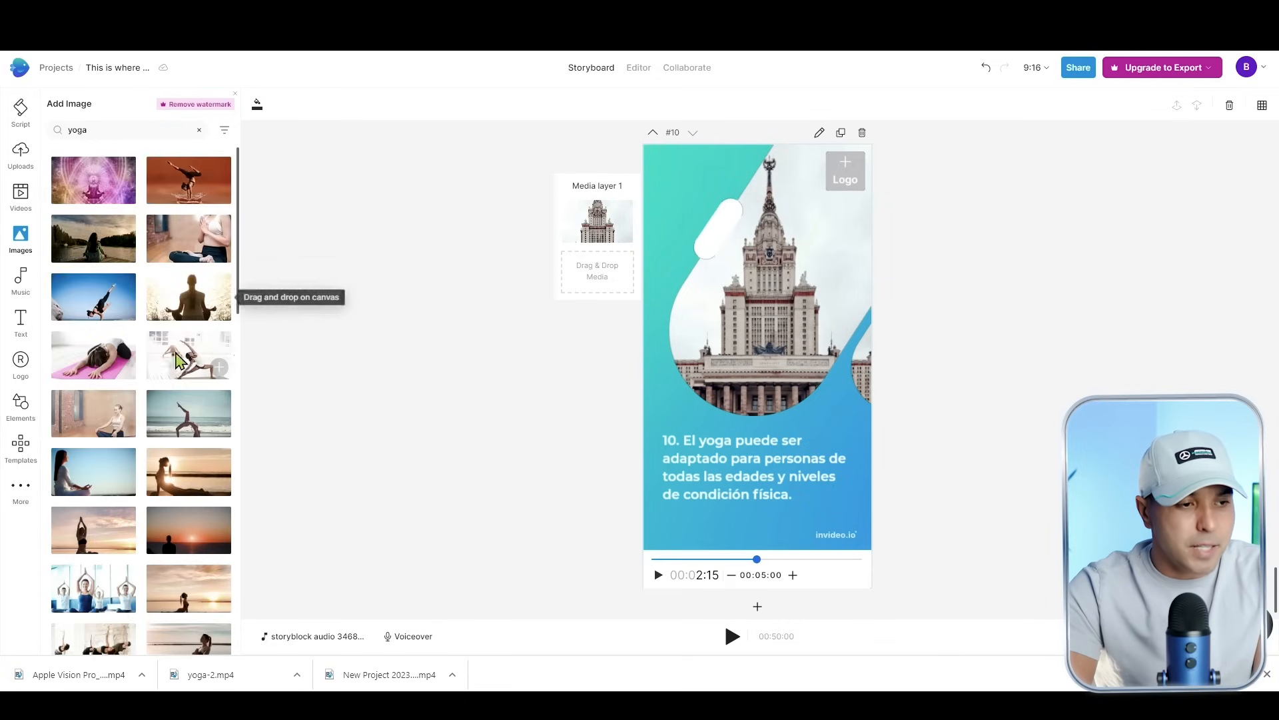
pyautogui.moveTo(191, 366); pyautogui.dragTo(573, 233)
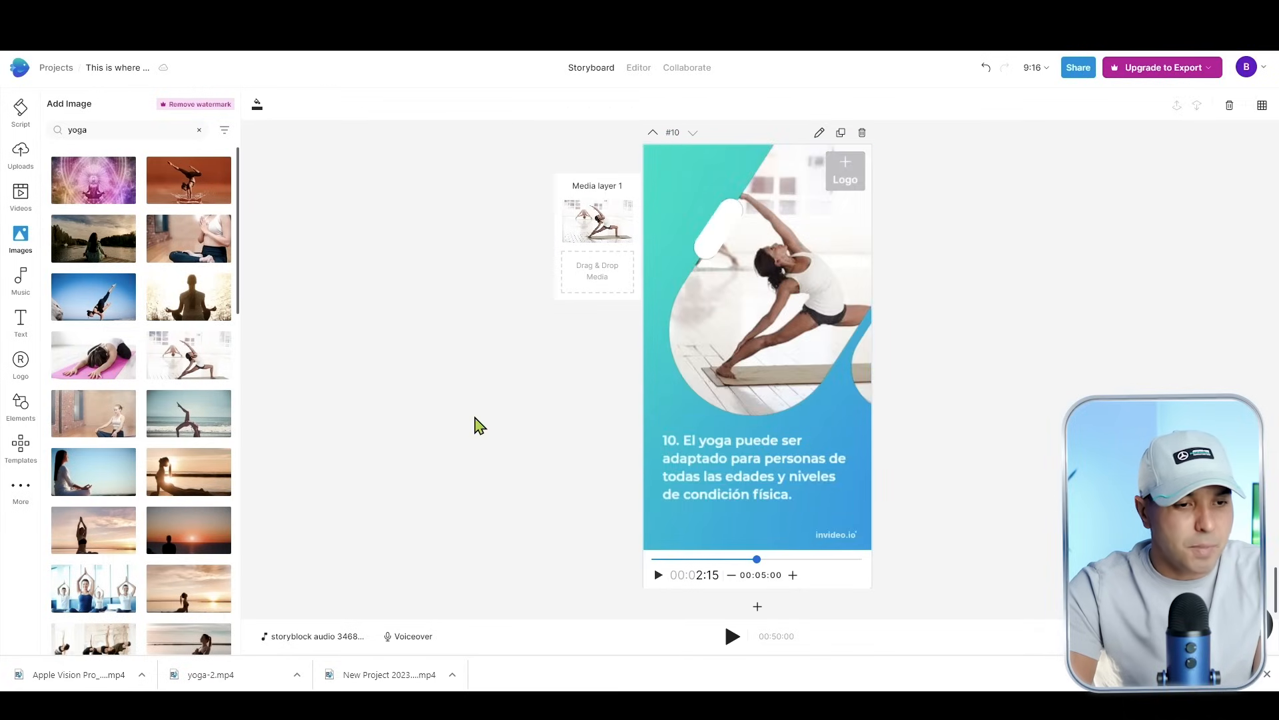
# Shift scene 9's picture frame slightly and replace its image with the photo of a woman balancing on her hands by the sea
pyautogui.scroll(5, 582, 440)
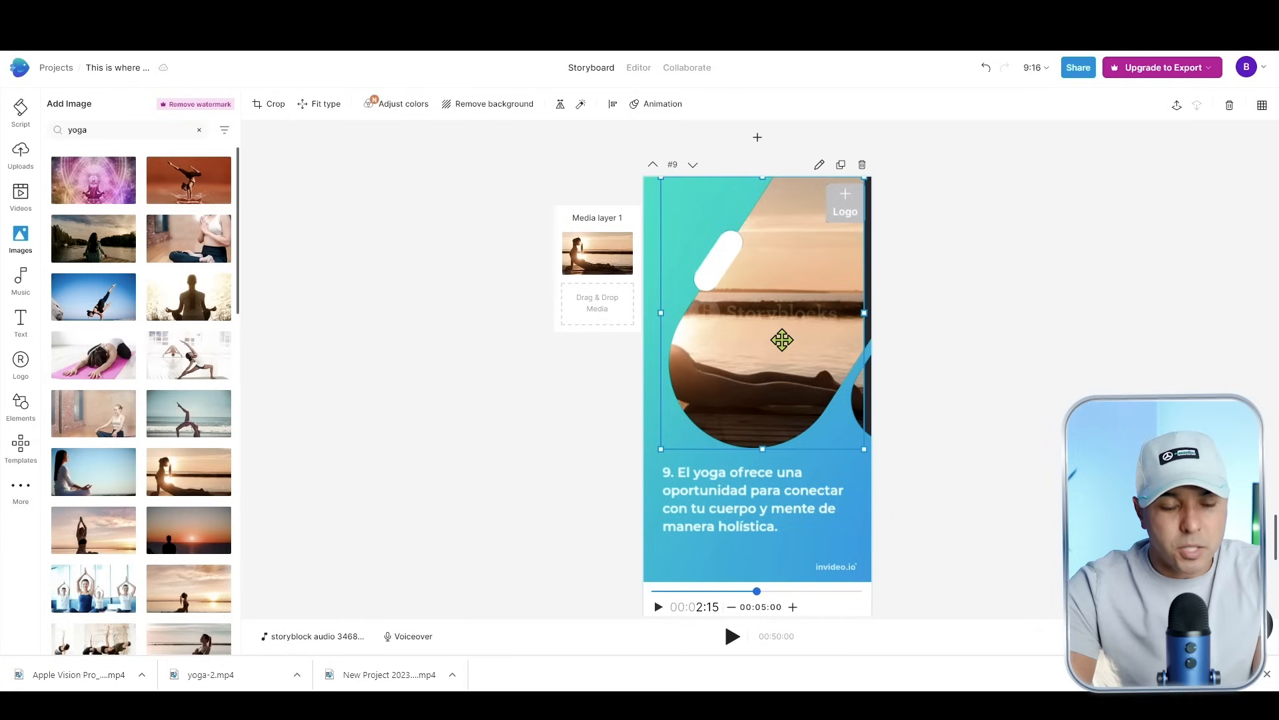
pyautogui.moveTo(771, 326); pyautogui.dragTo(782, 319)
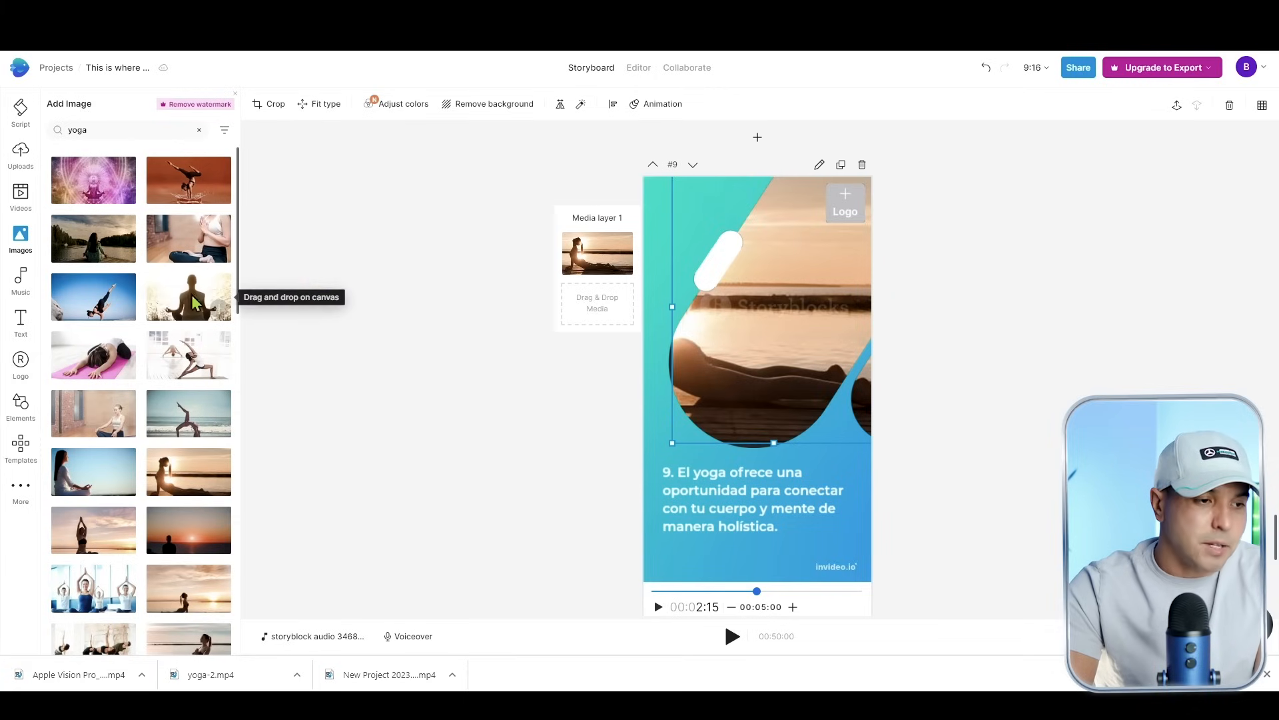
pyautogui.moveTo(113, 300); pyautogui.dragTo(570, 262)
pyautogui.moveTo(620, 460)
pyautogui.mouseDown()
pyautogui.moveTo(611, 517)
pyautogui.moveTo(601, 452)
pyautogui.mouseUp()
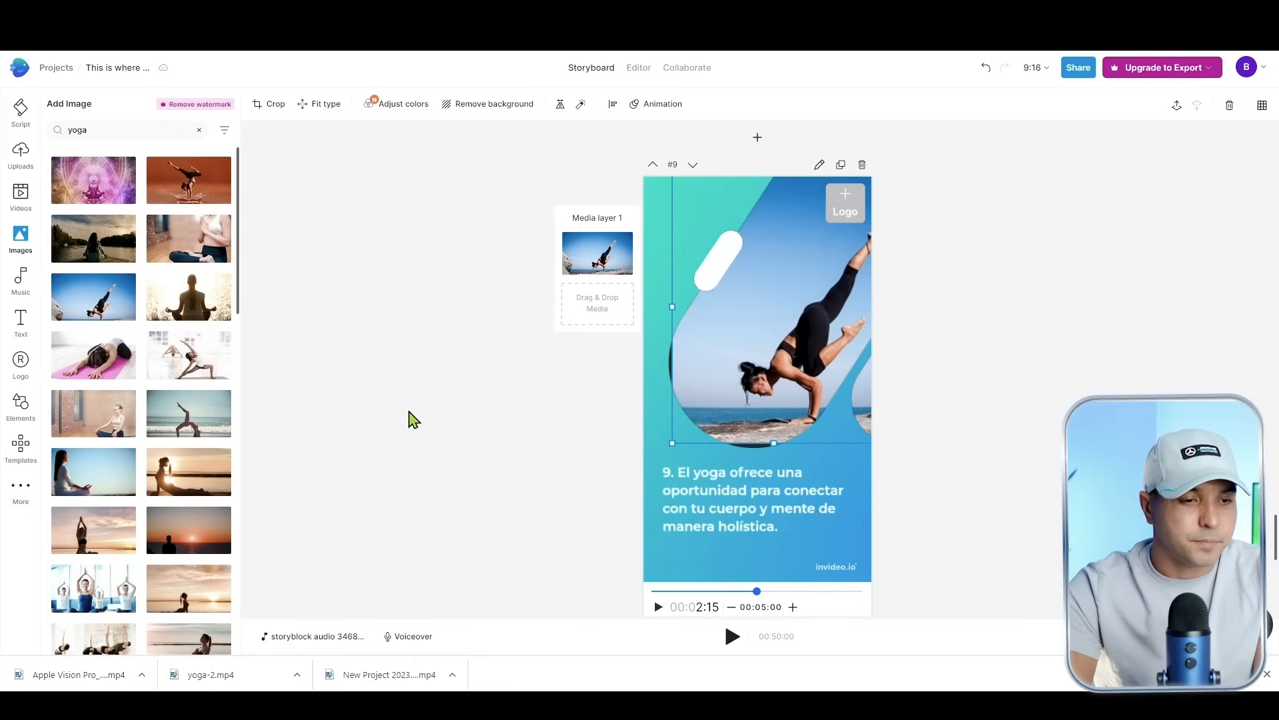
# Replace scene 7's city picture with the stock photo of a woman folded forward on a pink yoga mat
pyautogui.scroll(10, 708, 391)
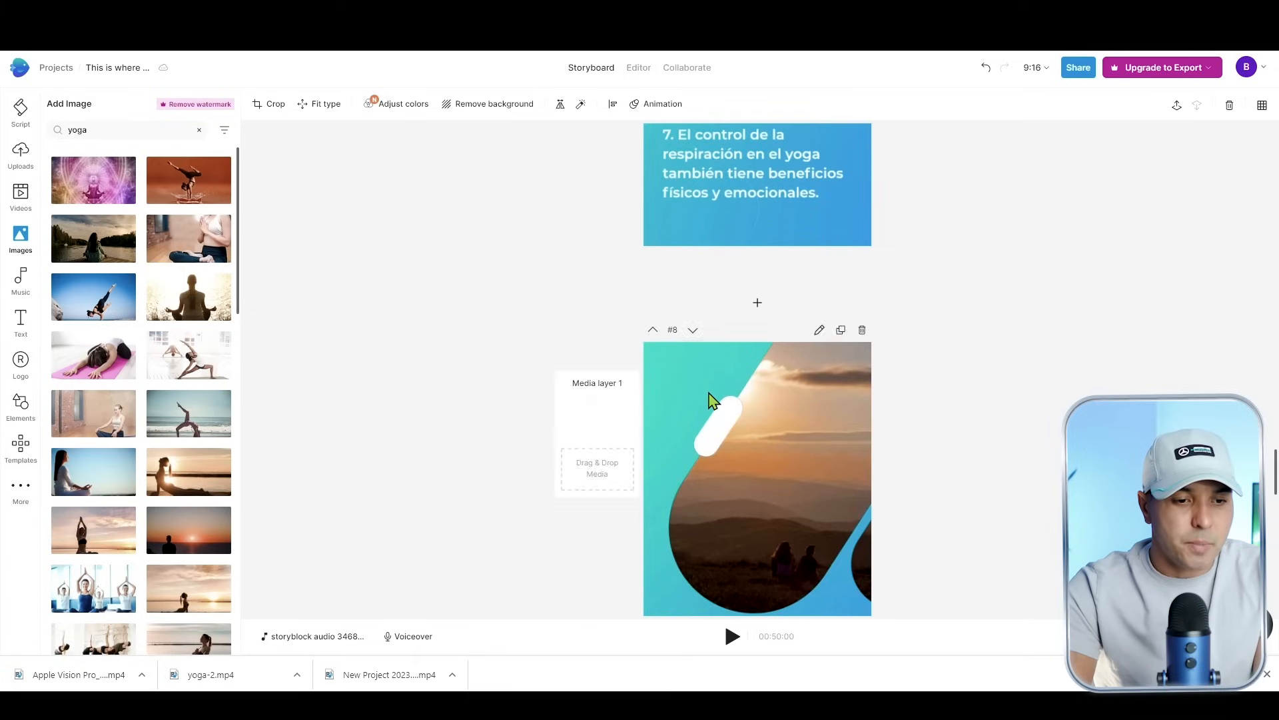
pyautogui.scroll(4, 708, 391)
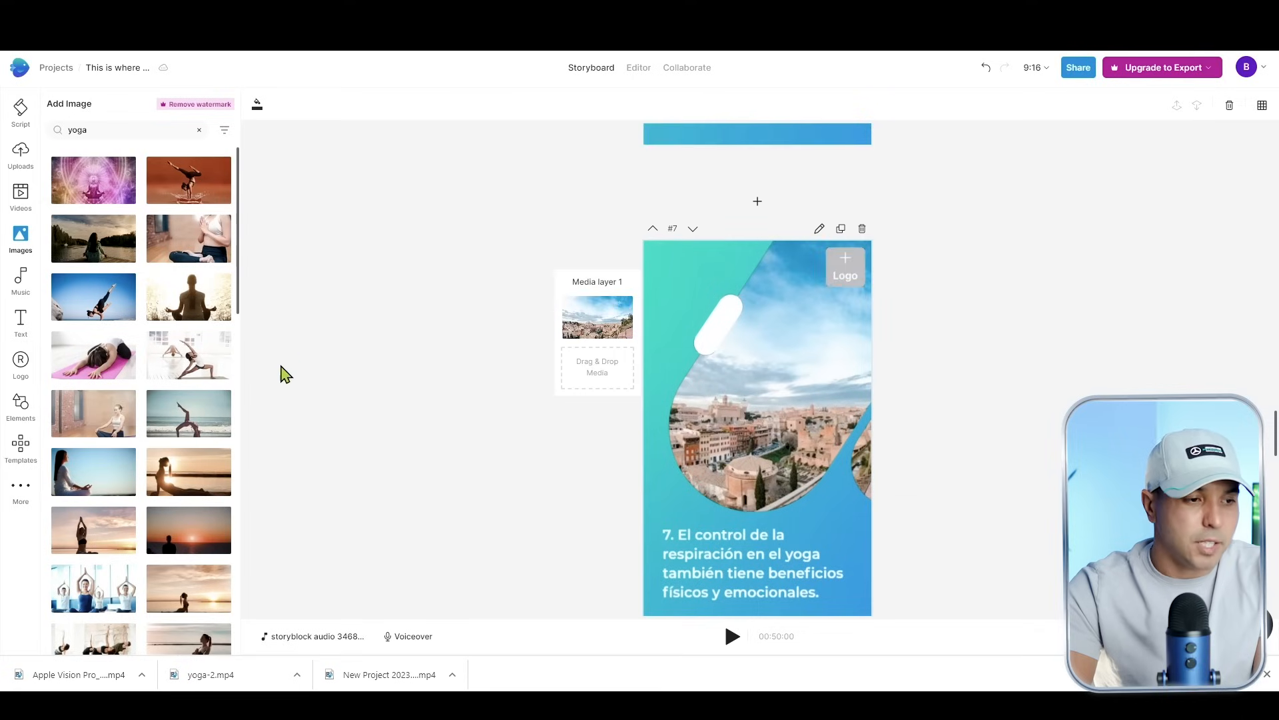
pyautogui.moveTo(100, 360); pyautogui.dragTo(563, 325)
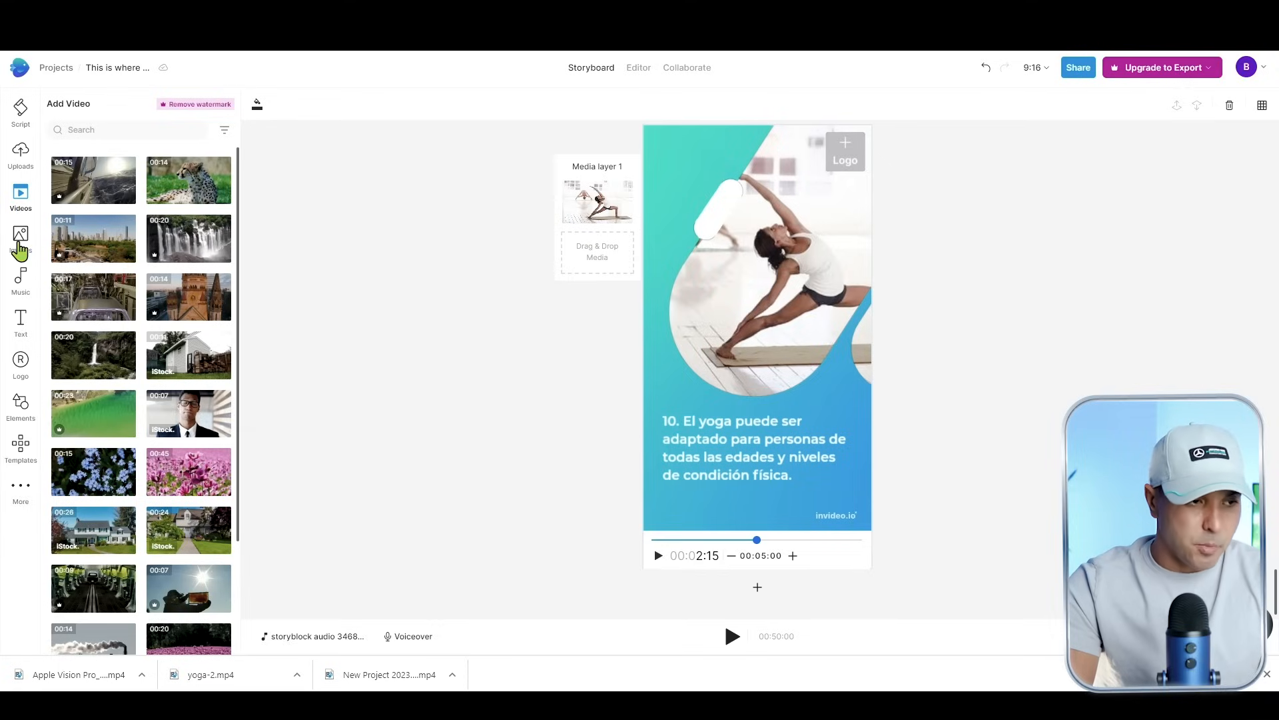
# Look through the available images, music moods, text styles, logo upload and graphic elements
pyautogui.click(20, 247)
pyautogui.click(22, 283)
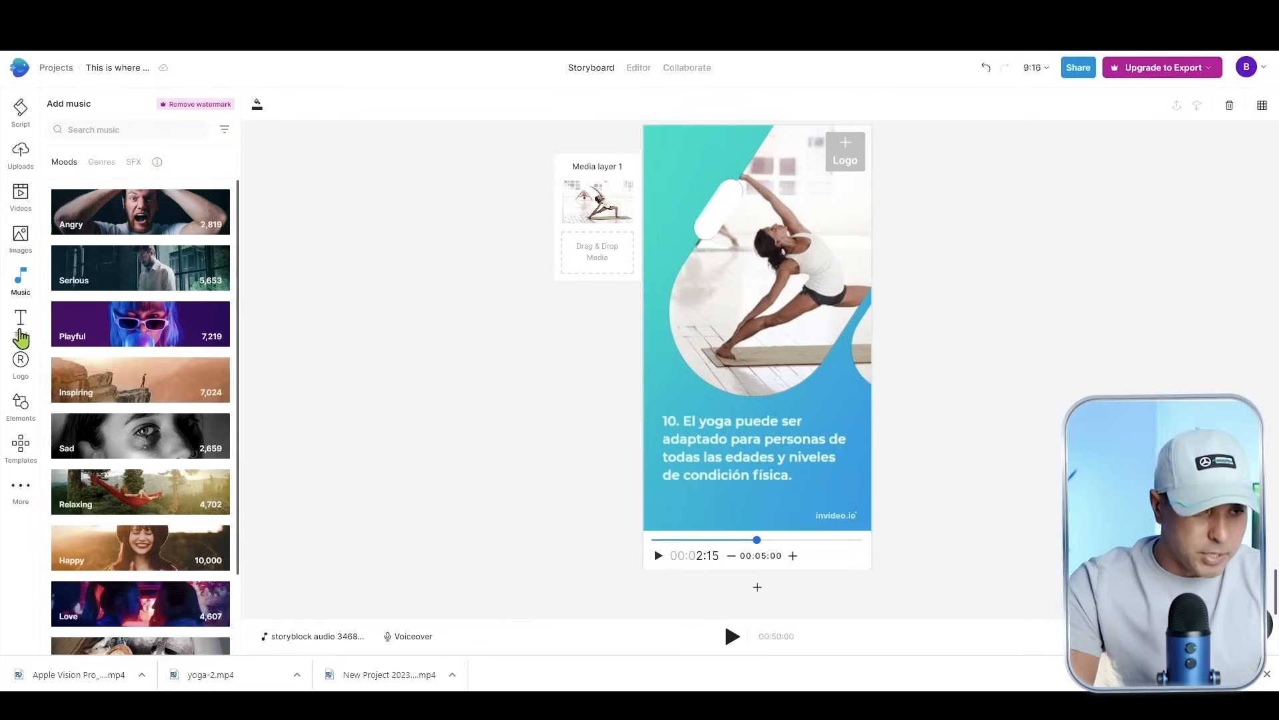
pyautogui.click(21, 326)
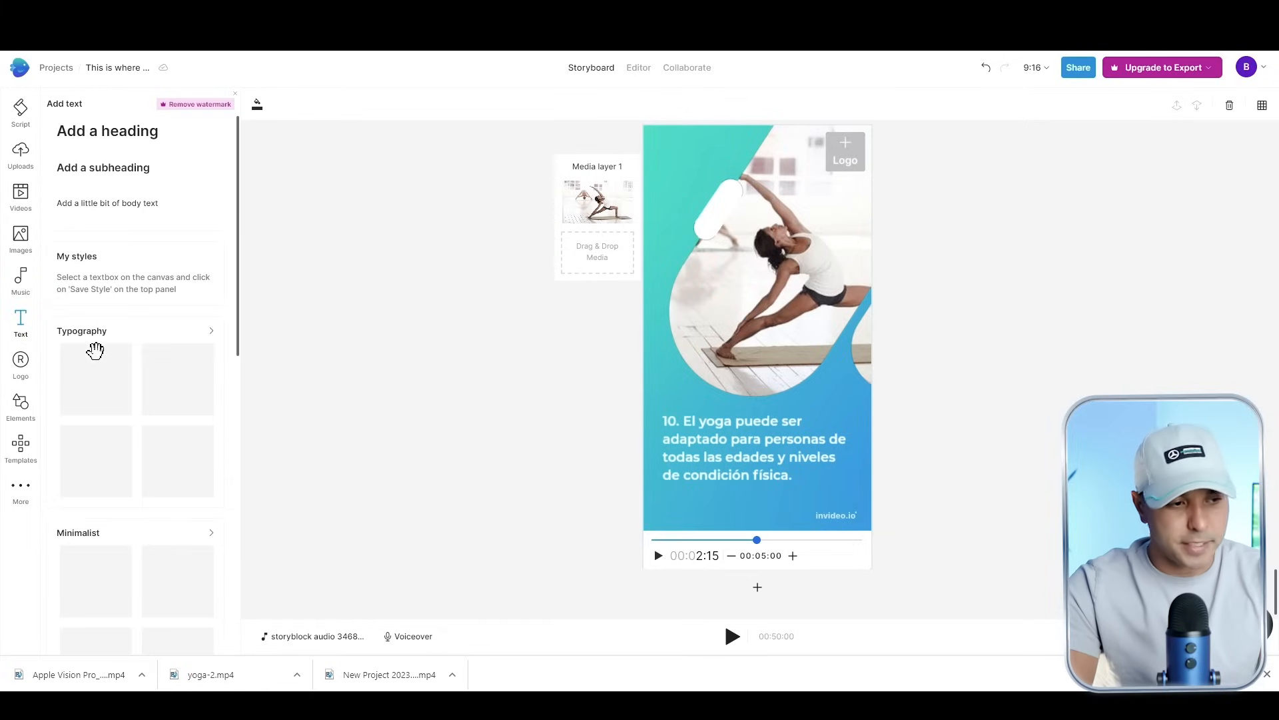
pyautogui.scroll(-1, 133, 360)
pyautogui.click(22, 375)
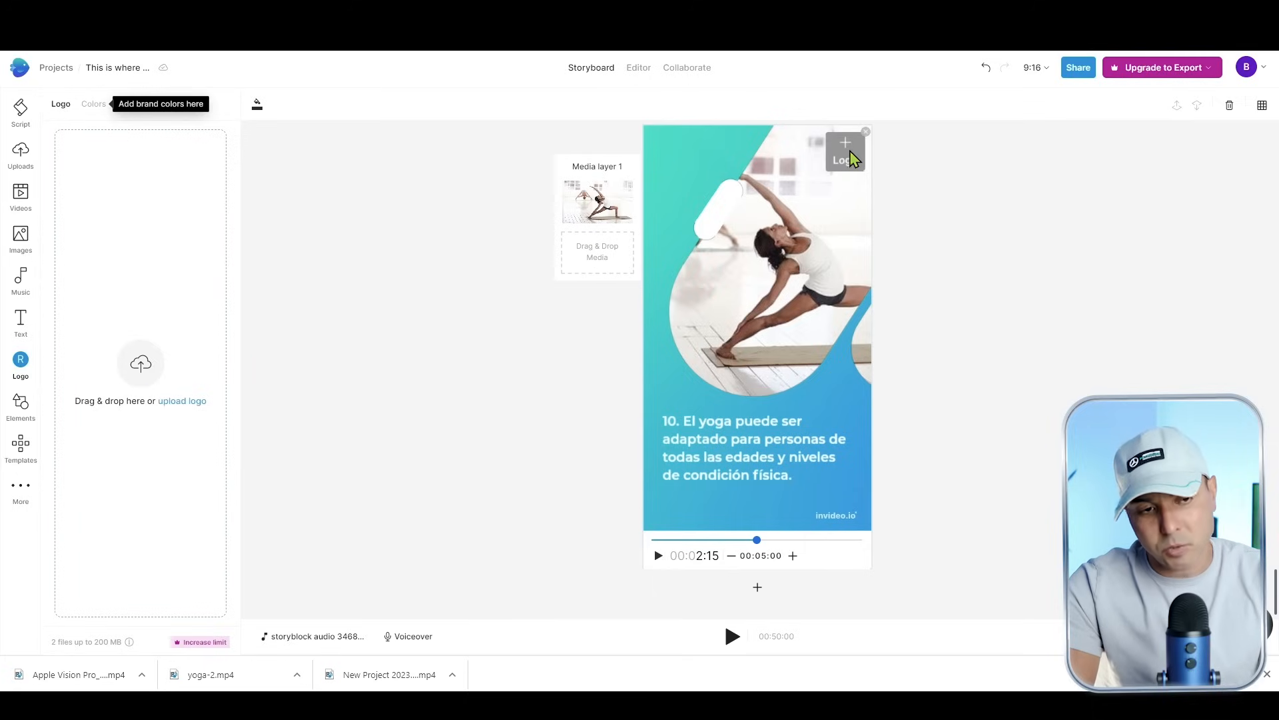
pyautogui.click(22, 407)
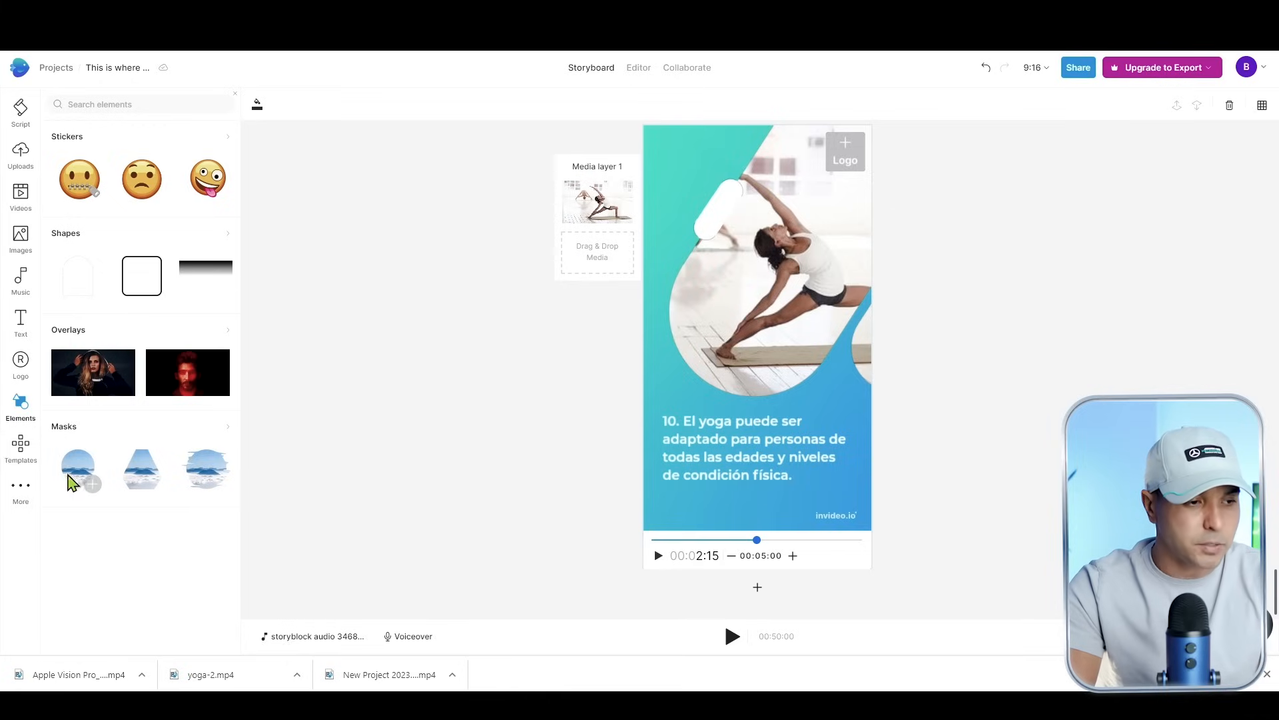
# Browse the templates similar to the one in use and the collage layouts for one to several pictures
pyautogui.click(20, 447)
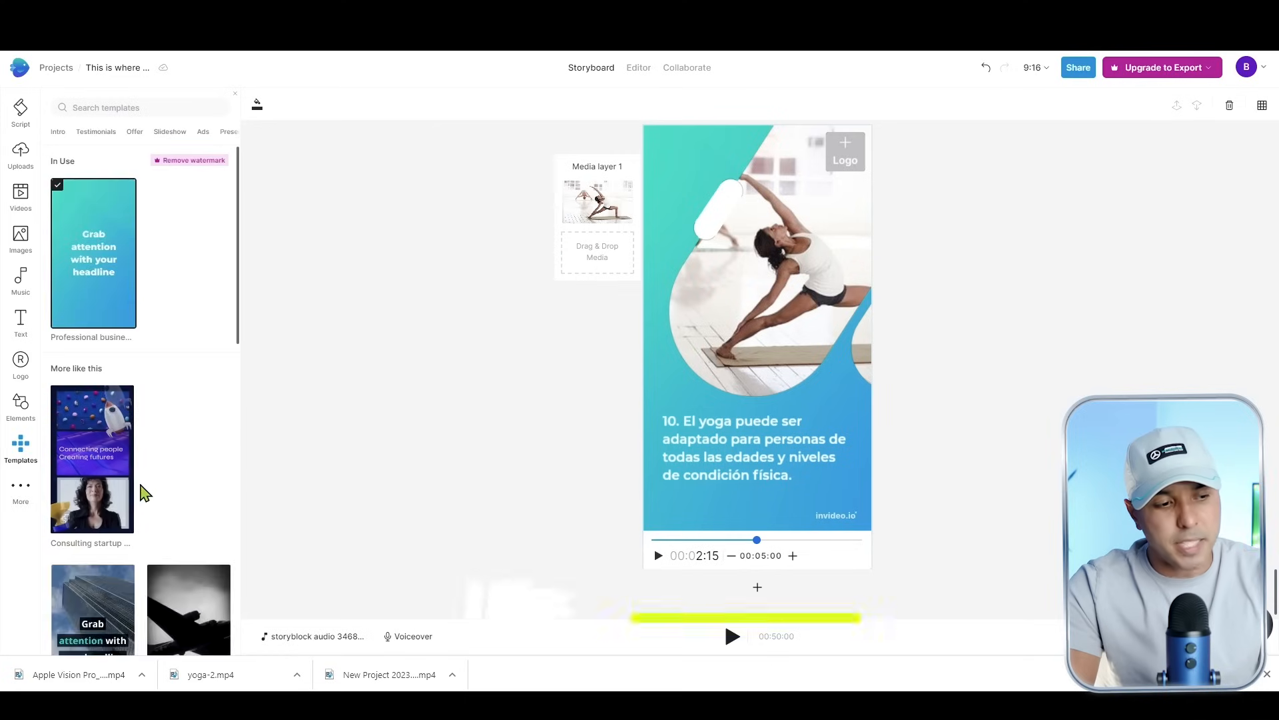
pyautogui.scroll(-6, 140, 491)
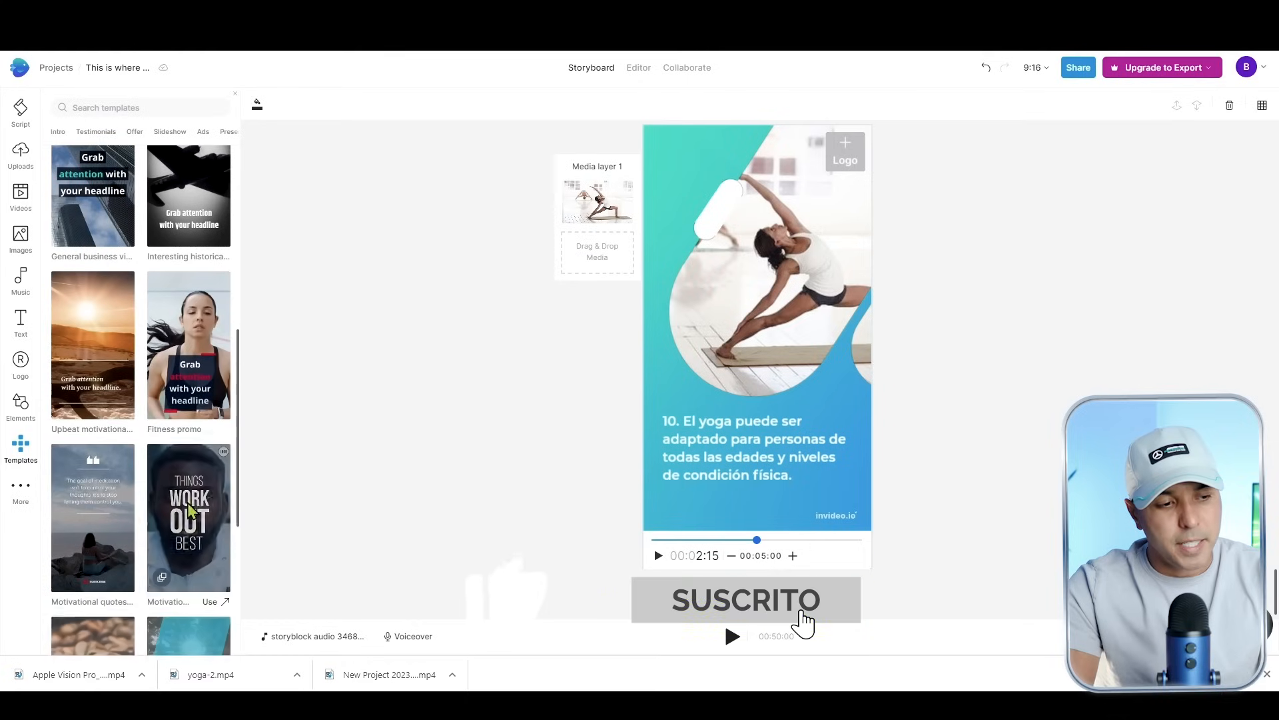
pyautogui.scroll(-3, 166, 467)
pyautogui.scroll(-1, 140, 491)
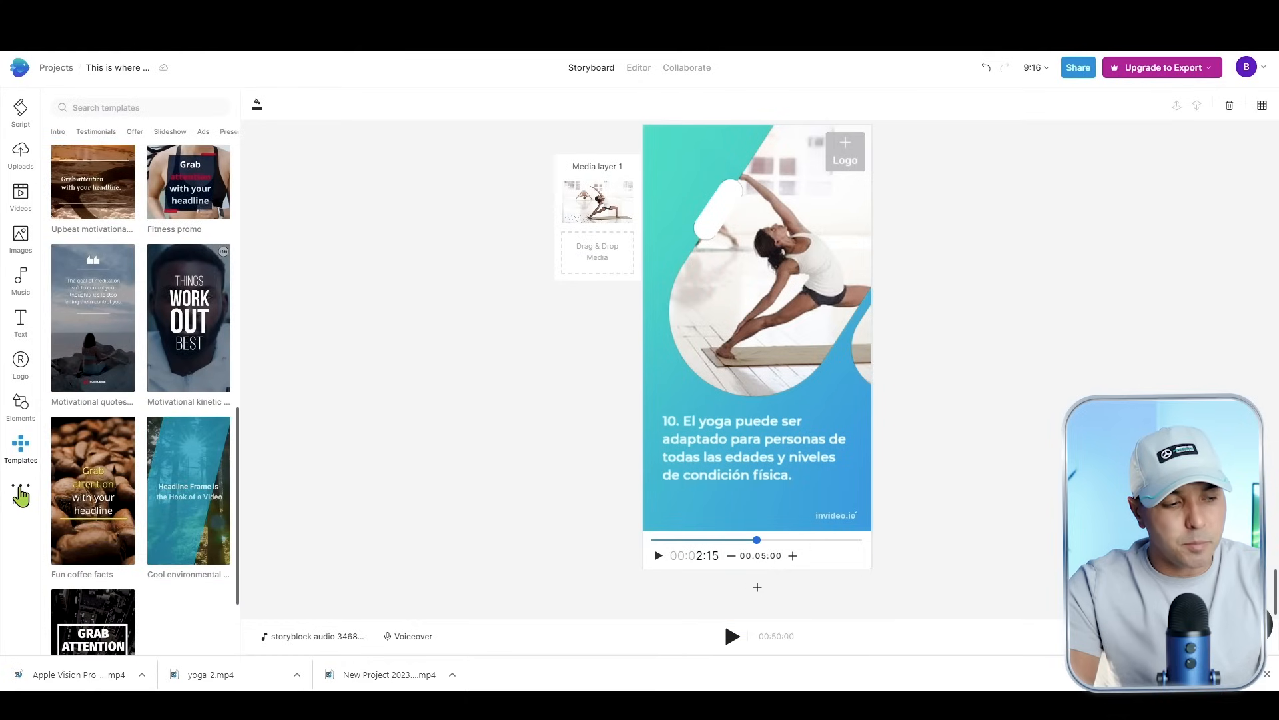
pyautogui.click(20, 492)
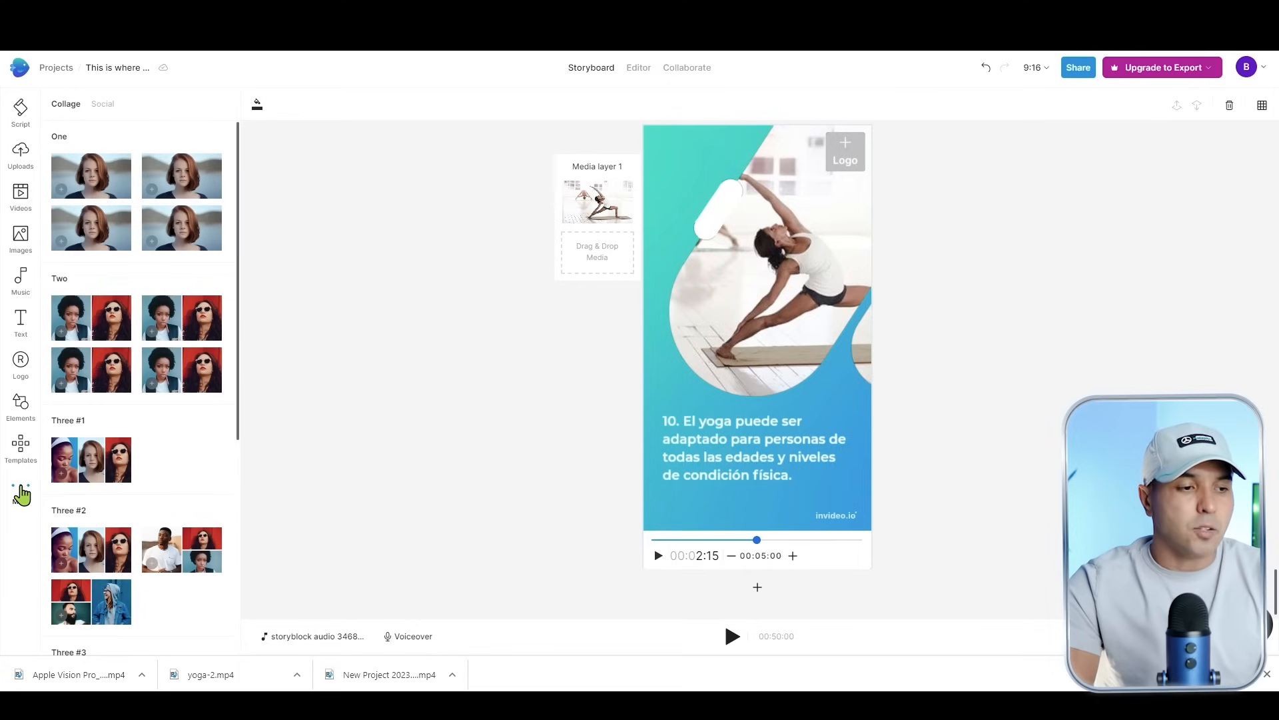
pyautogui.scroll(-1, 200, 343)
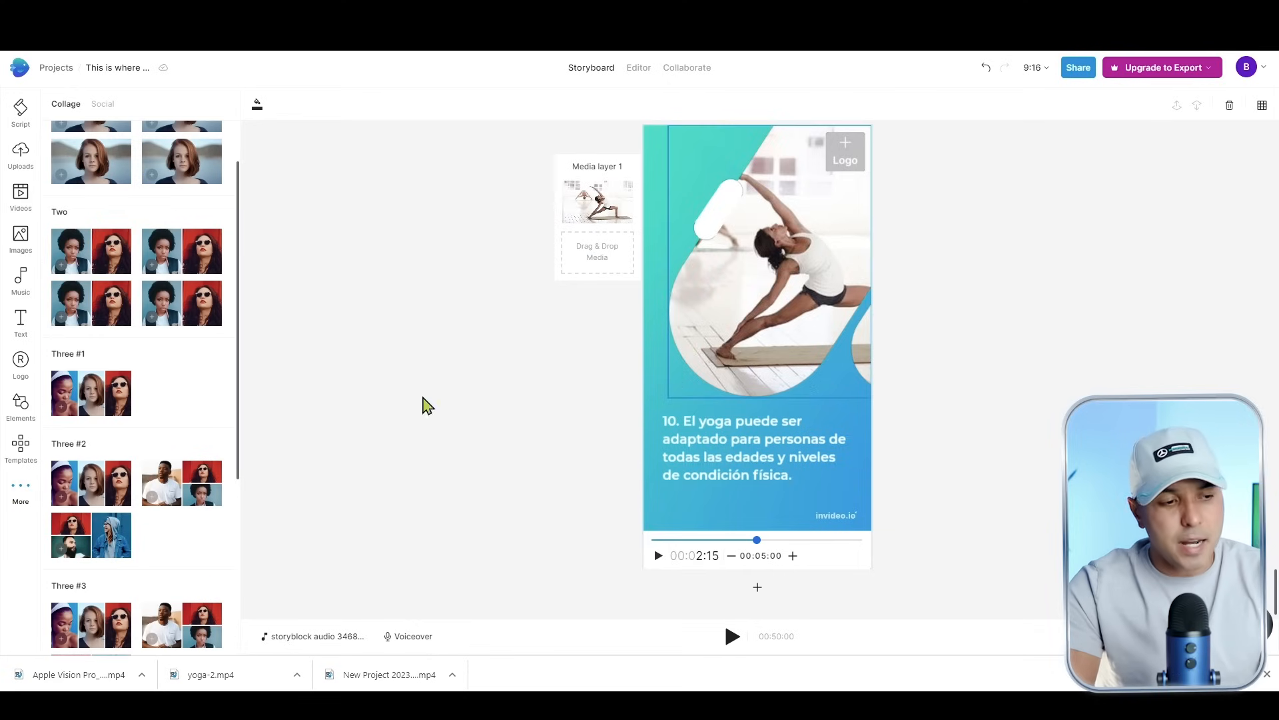
pyautogui.scroll(-3, 123, 483)
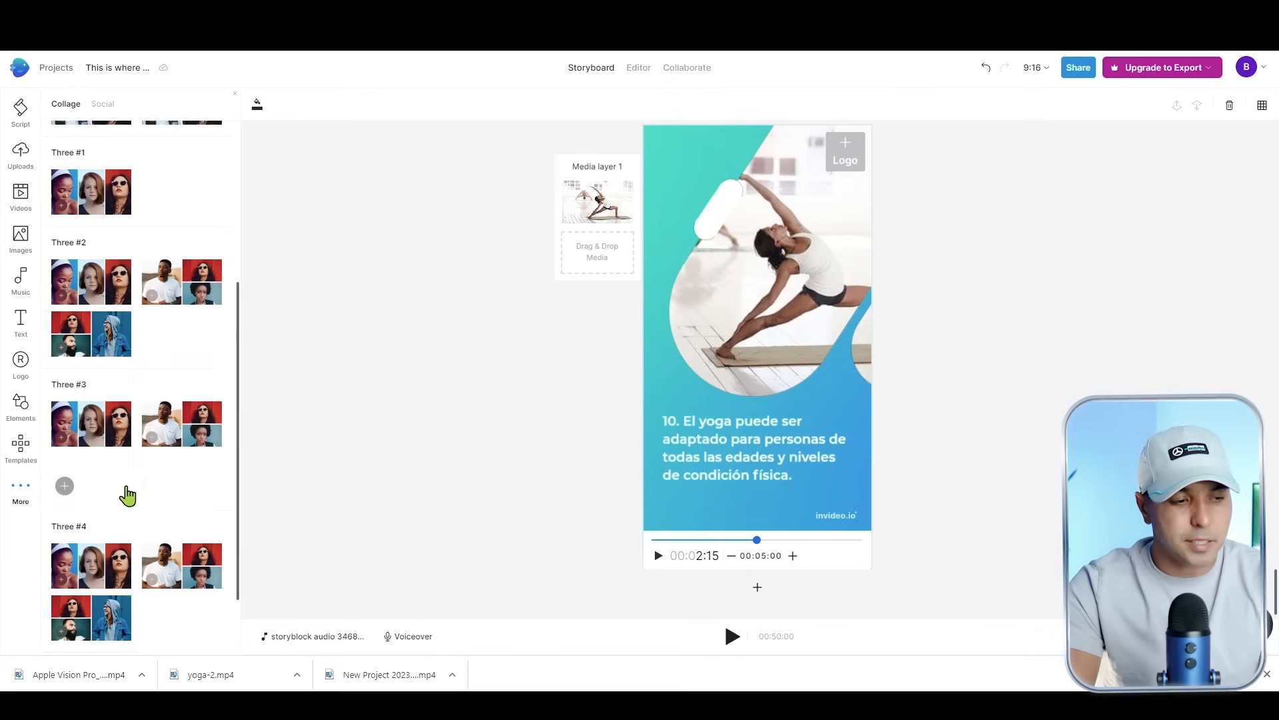
pyautogui.scroll(-1, 127, 495)
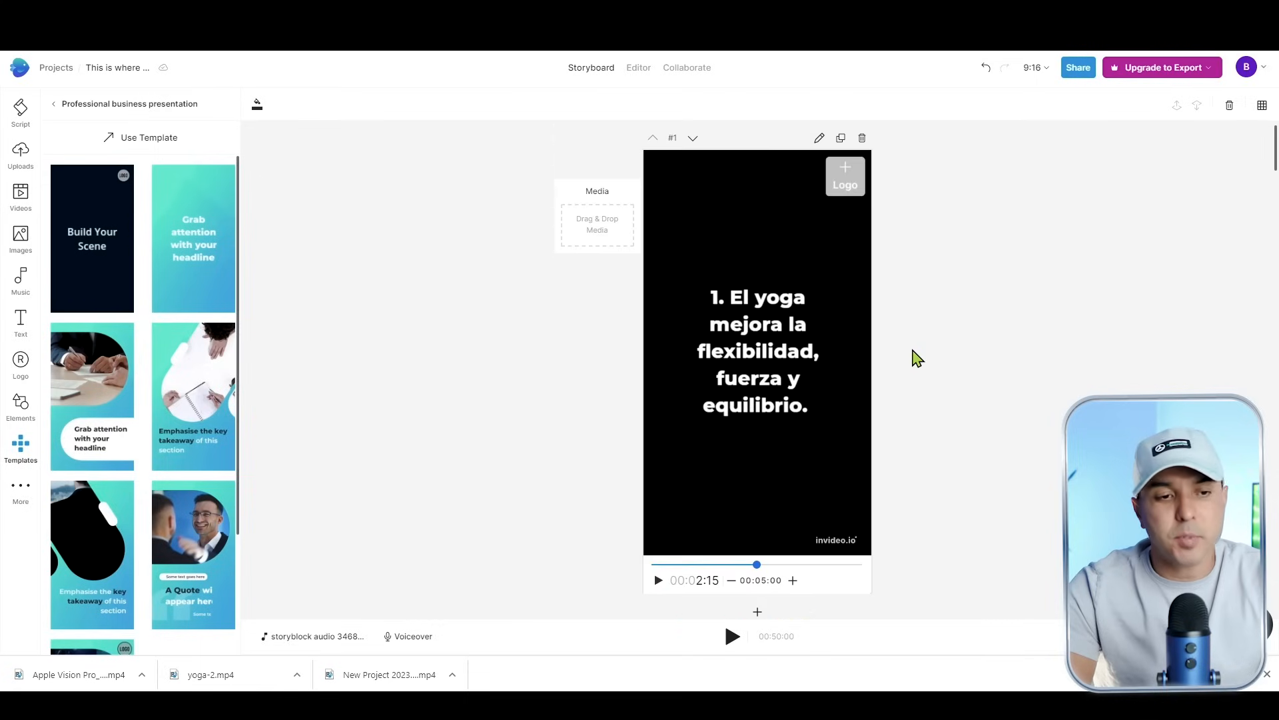
# Review the opening storyboard scenes, switch the project to the timeline Editor view, and move the playhead to 00:00:00
pyautogui.scroll(-3, 913, 354)
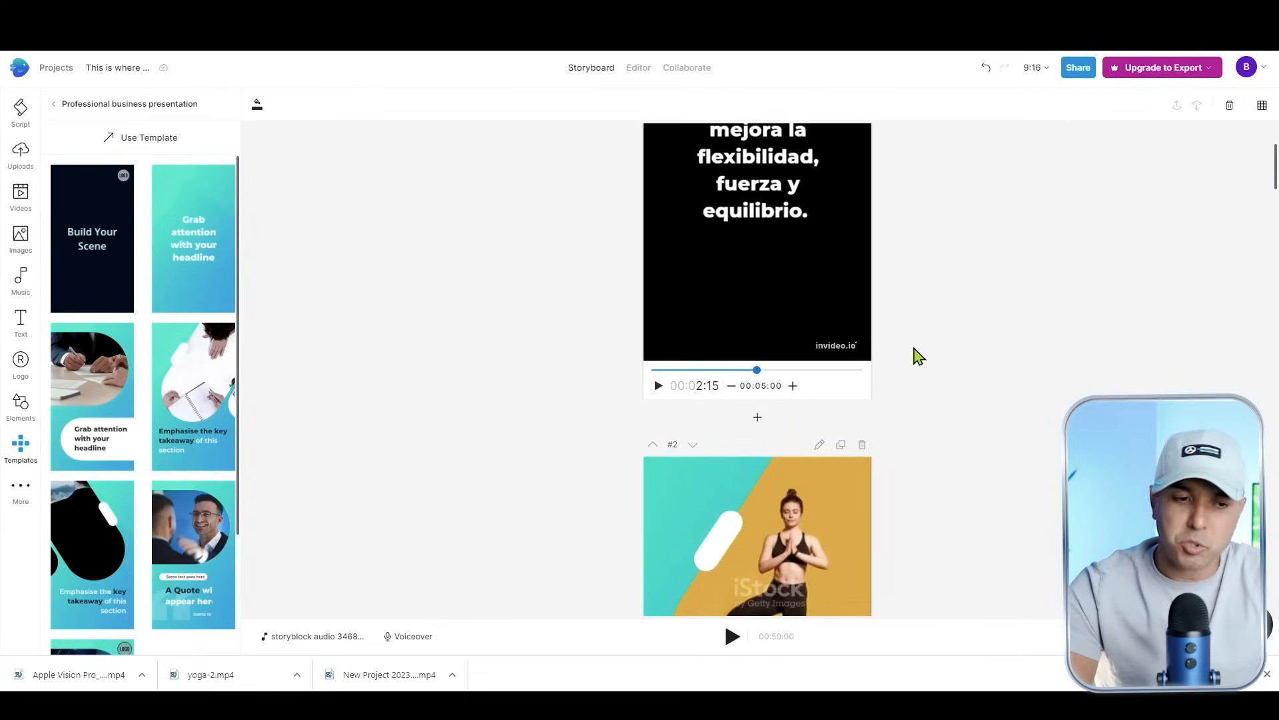
pyautogui.scroll(-3, 916, 357)
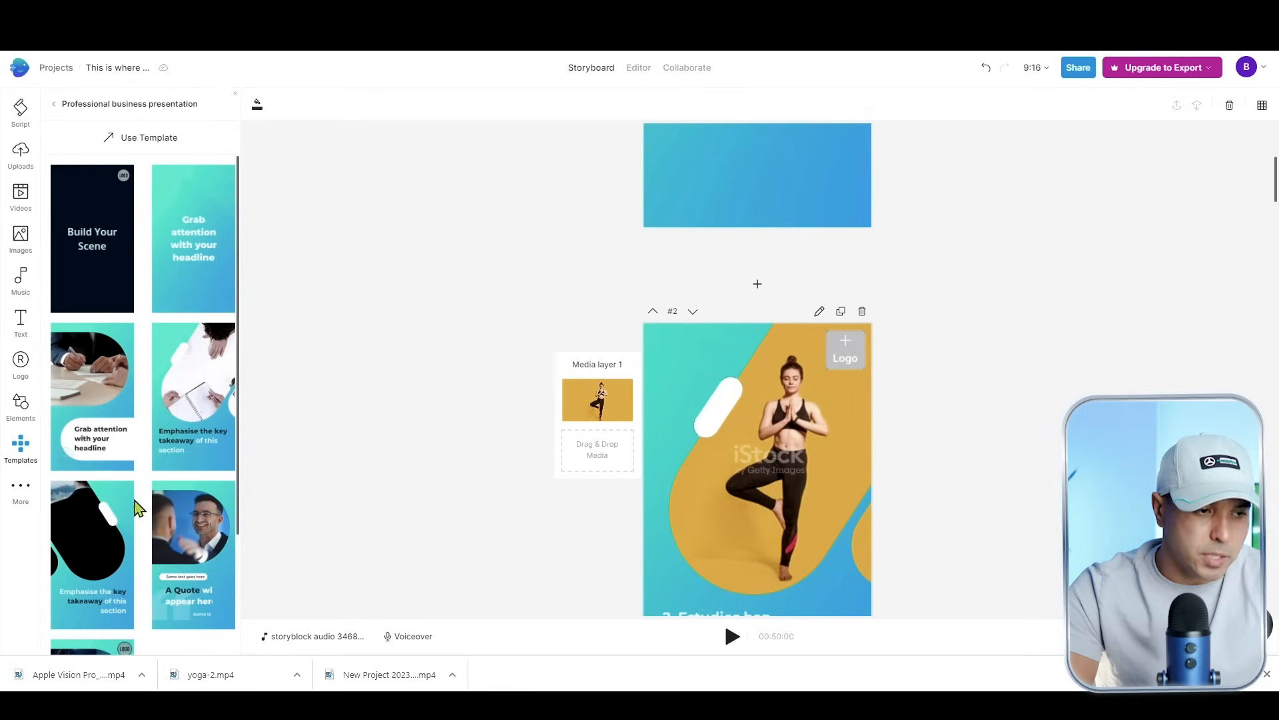
pyautogui.scroll(-1, 380, 448)
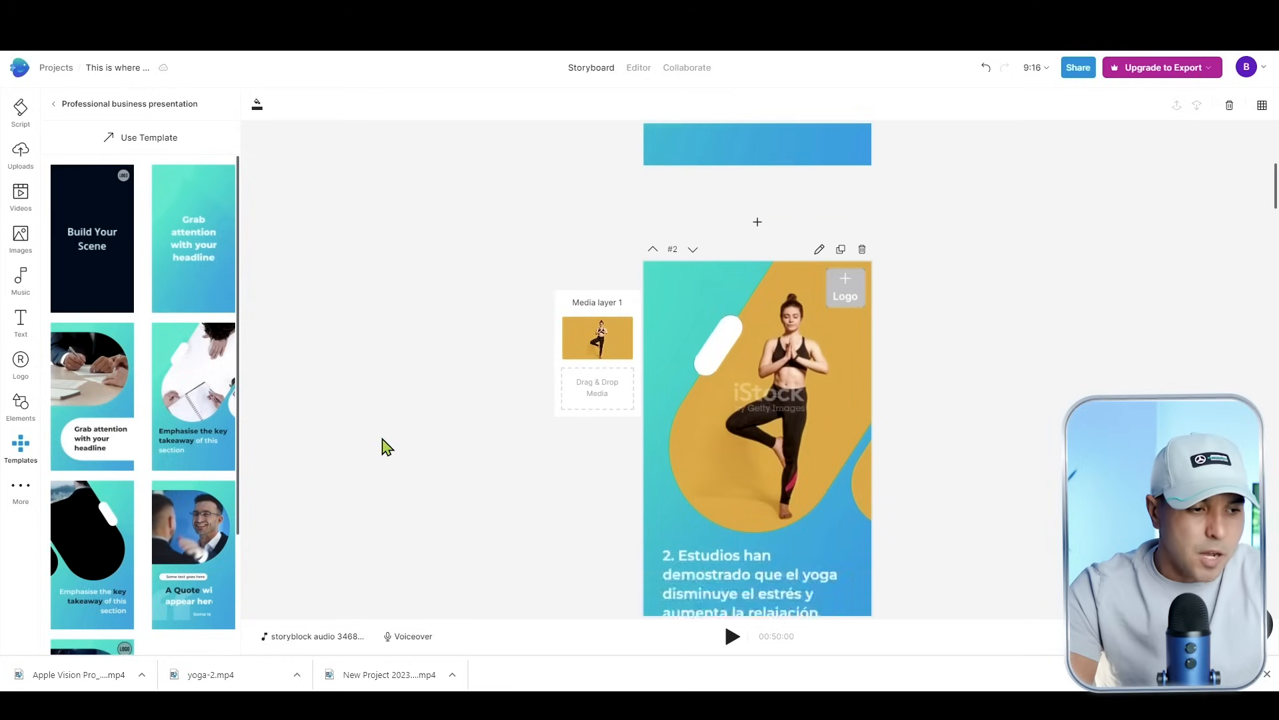
pyautogui.scroll(2, 387, 443)
pyautogui.scroll(4, 419, 386)
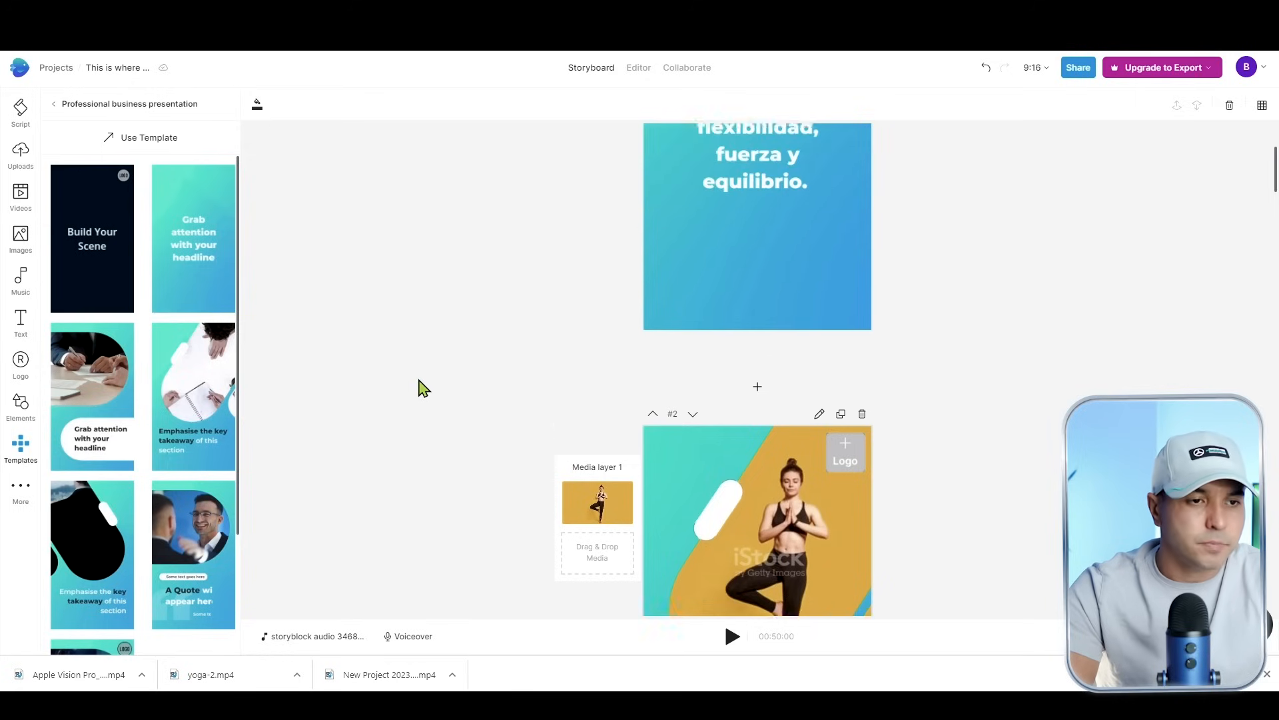
pyautogui.click(641, 69)
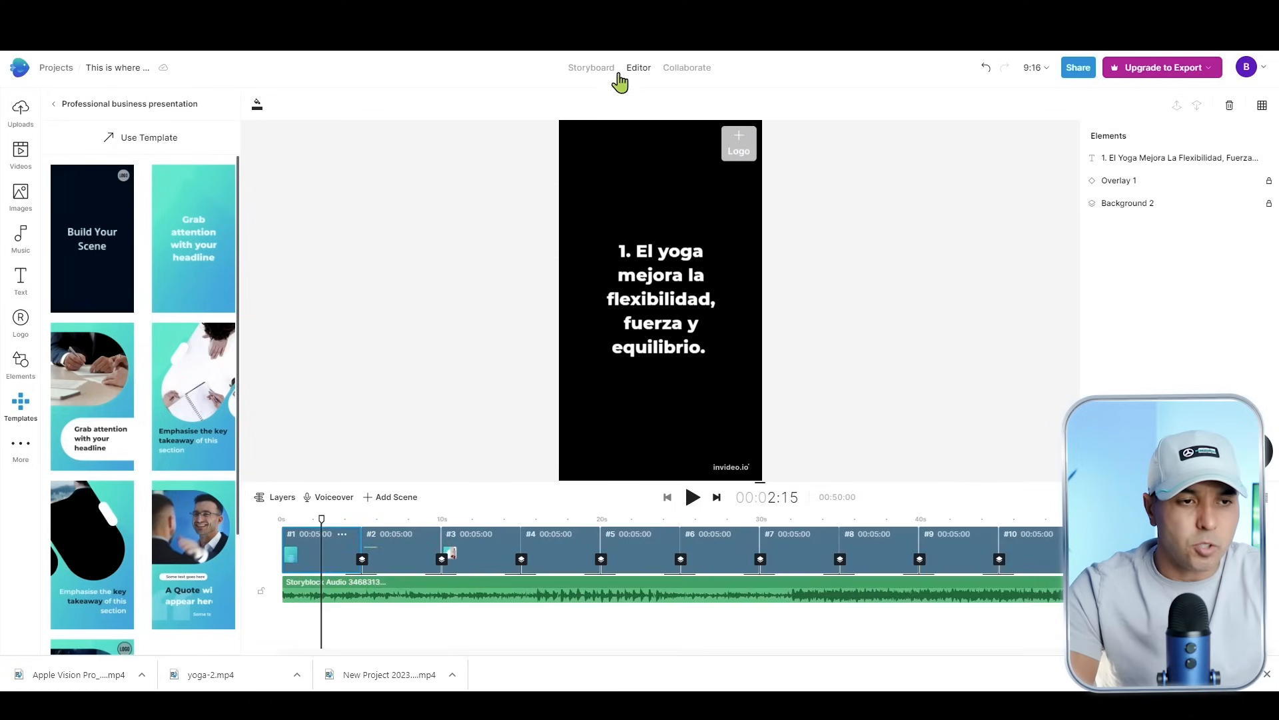
pyautogui.click(592, 69)
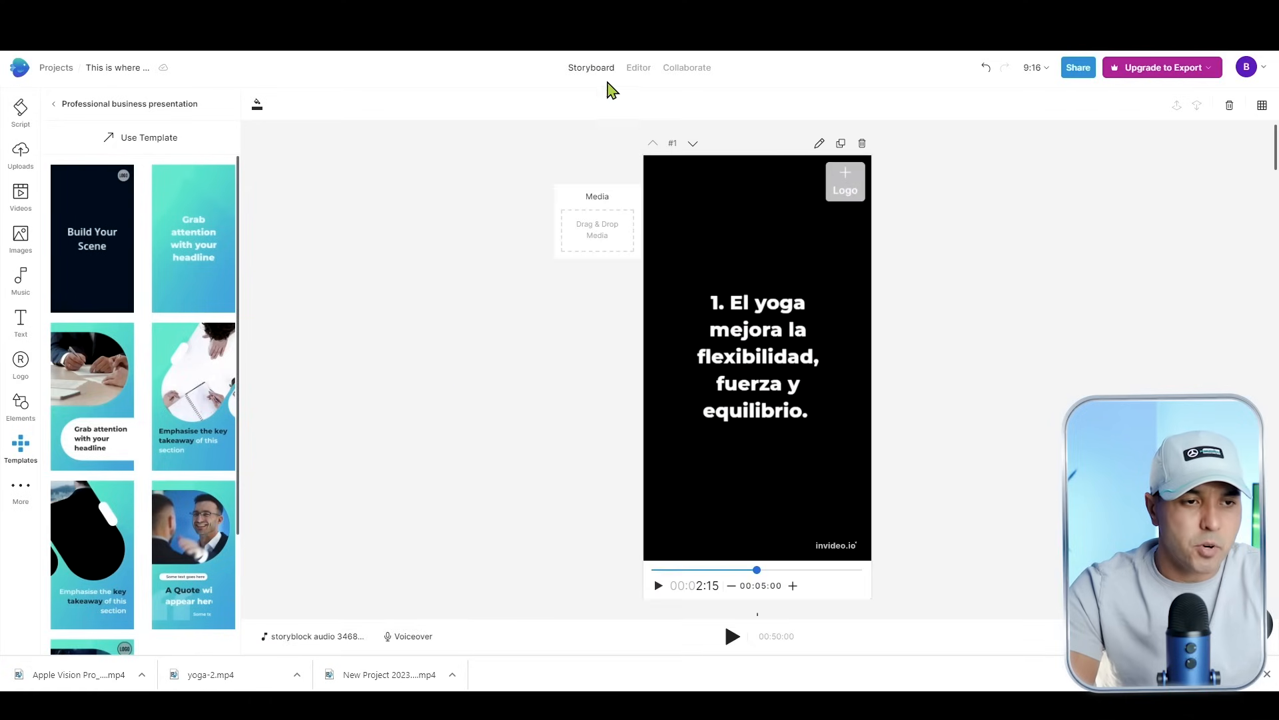
pyautogui.click(638, 69)
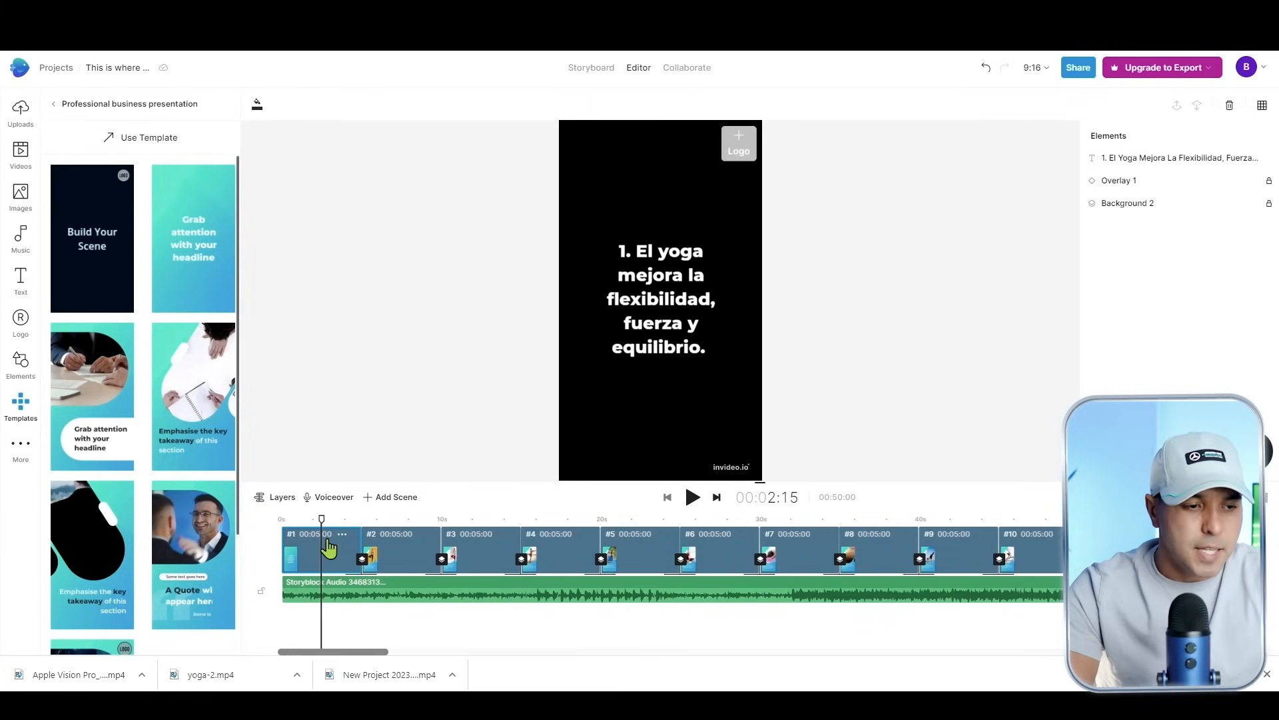
pyautogui.moveTo(325, 523); pyautogui.dragTo(156, 514)
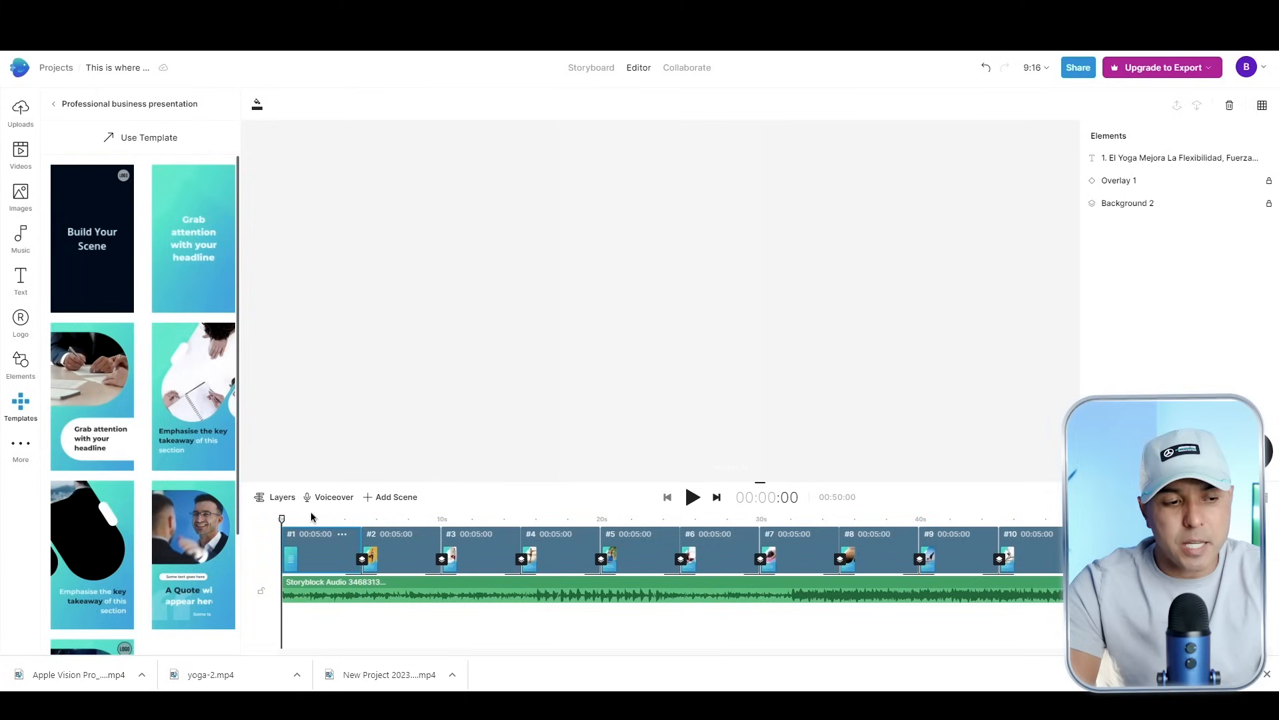
# Check the team sharing options, close them, and open the video quality choices for exporting
pyautogui.click(1081, 70)
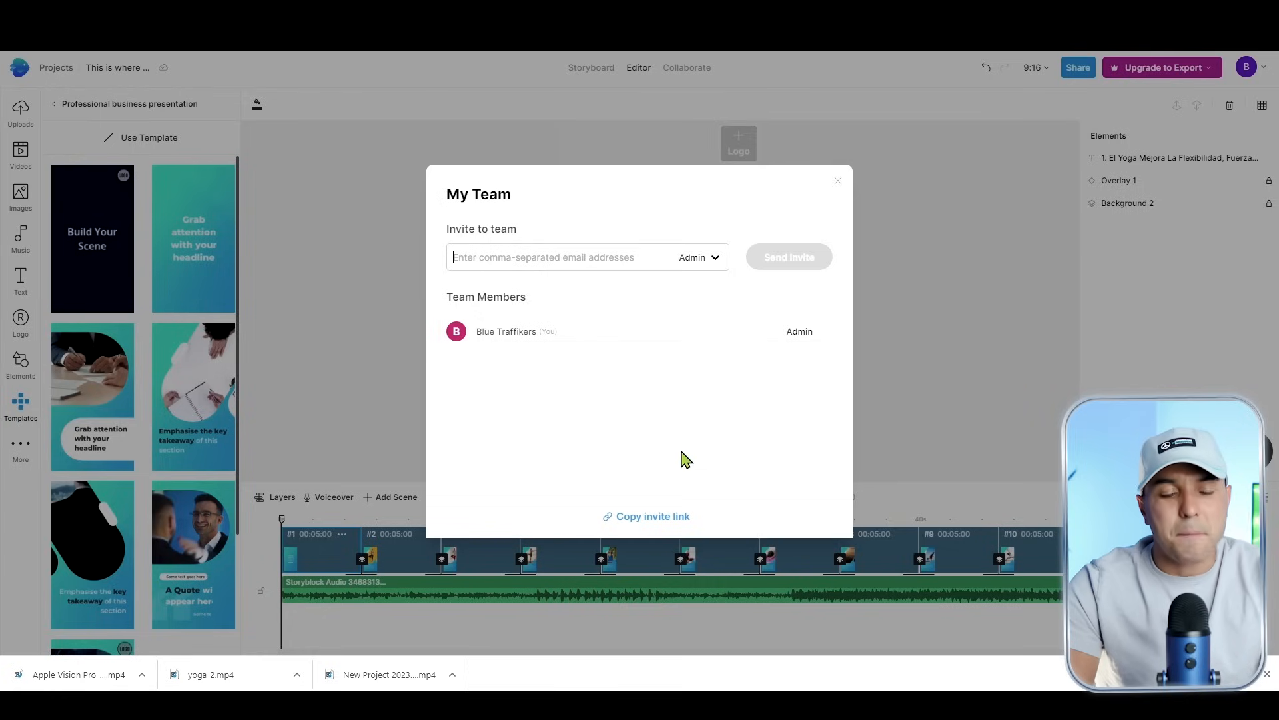
pyautogui.click(838, 183)
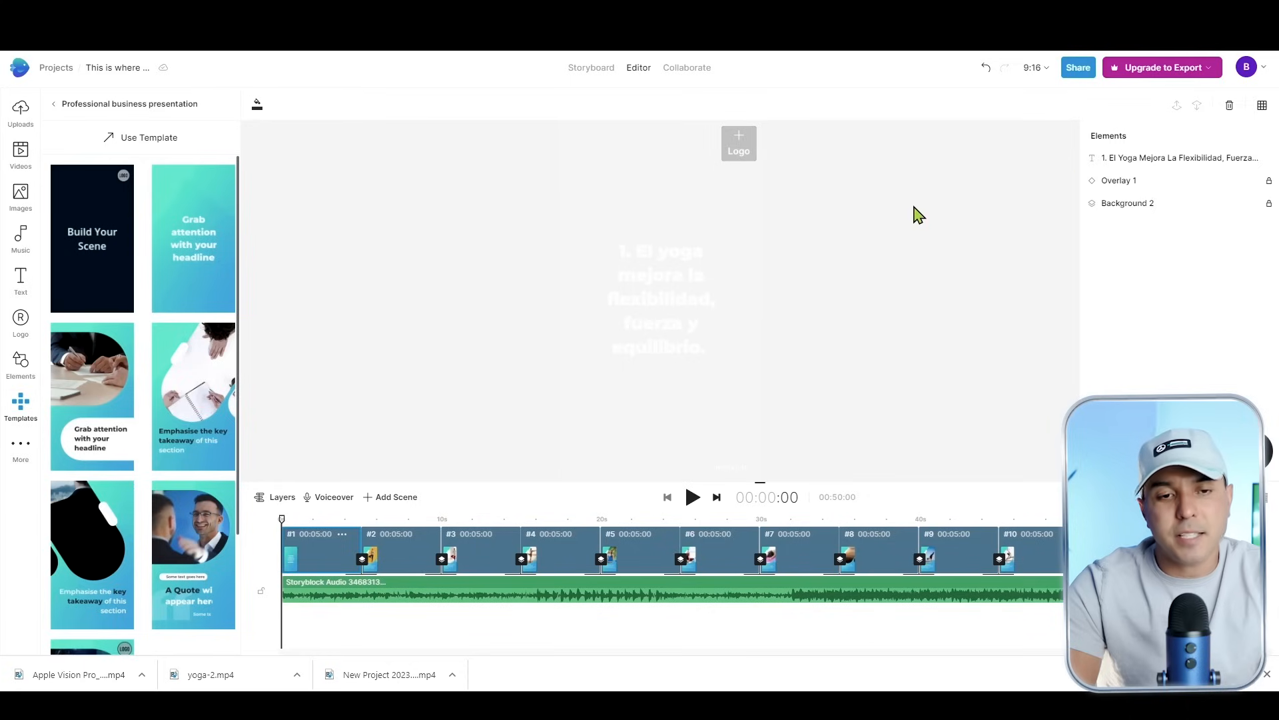
pyautogui.click(1177, 74)
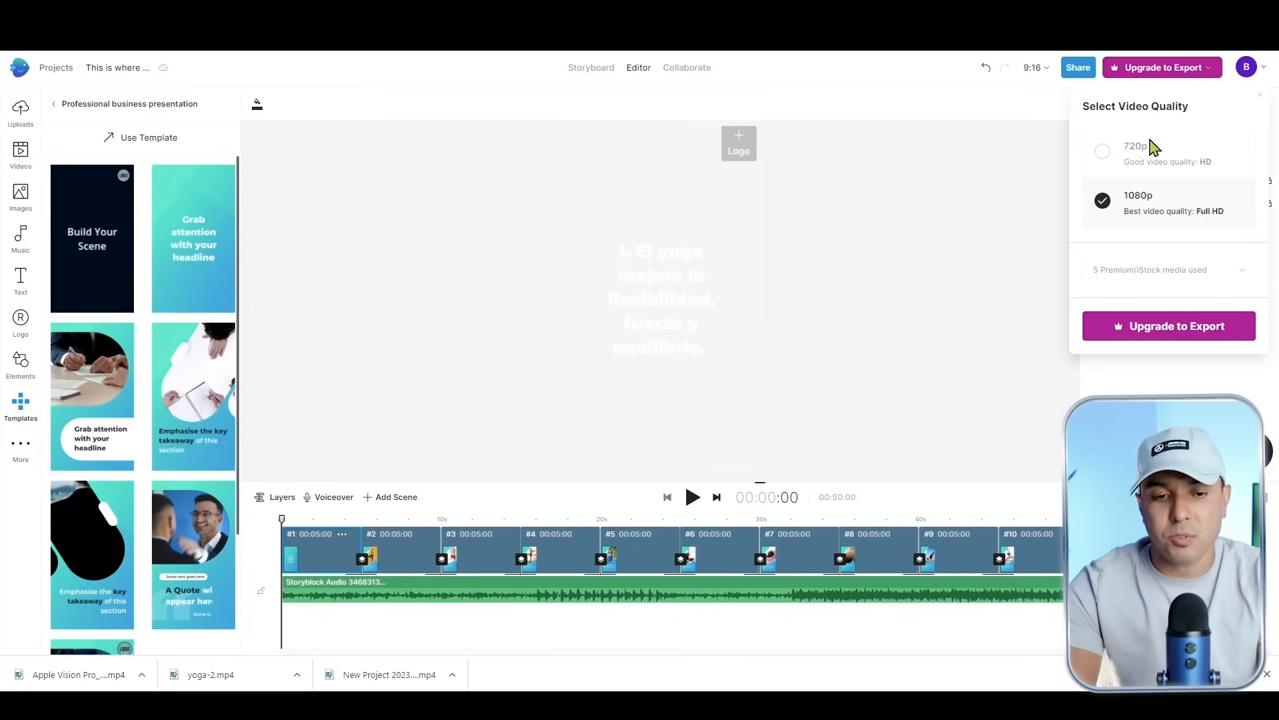
# Expand the list of premium/iStock media used, try the 720p export quality, and leave 1080p selected
pyautogui.click(1205, 273)
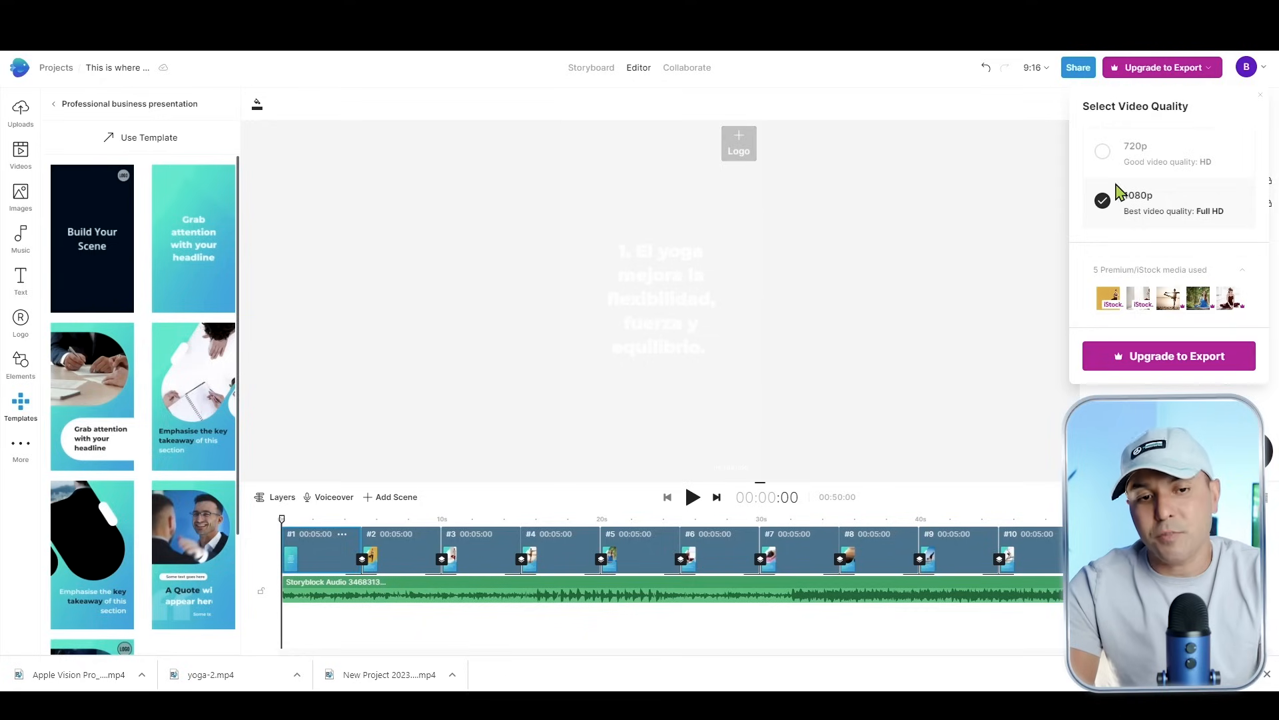
pyautogui.click(1104, 154)
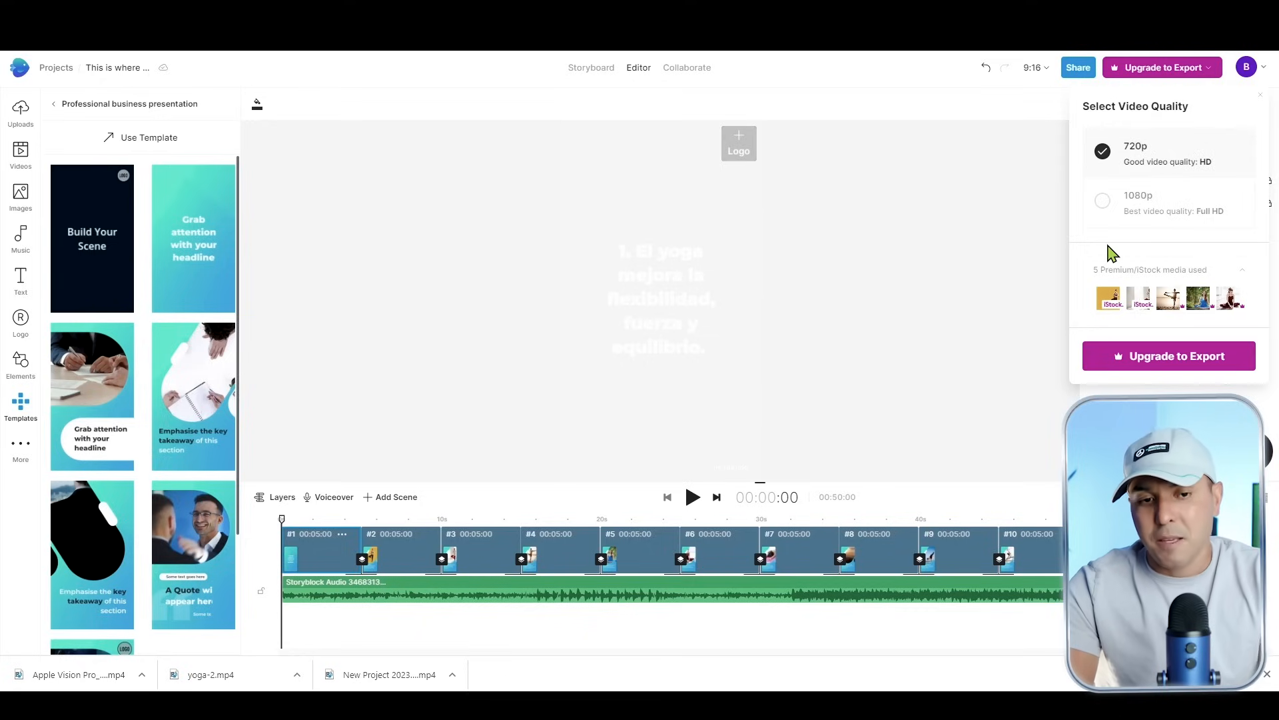
pyautogui.click(1105, 207)
pyautogui.click(1105, 163)
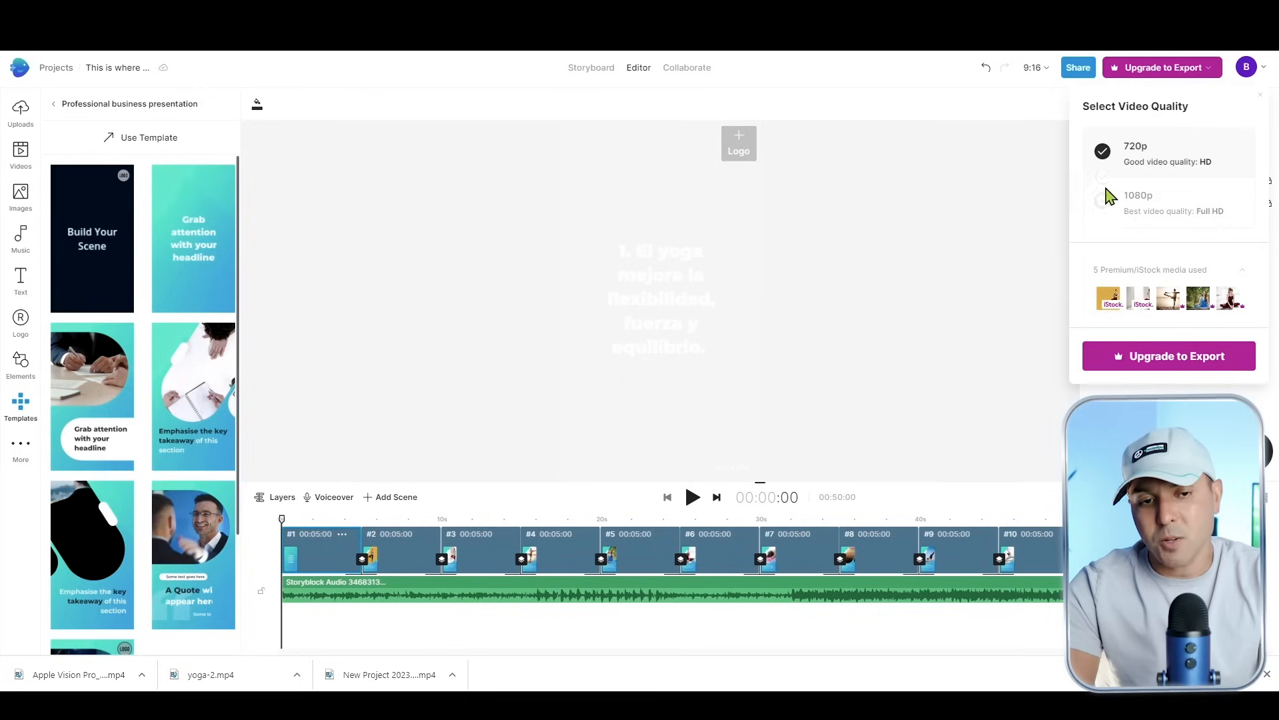
pyautogui.click(1106, 198)
# Check the upgrade plans required for exporting the video, close them, and return to the timeline
pyautogui.click(1145, 366)
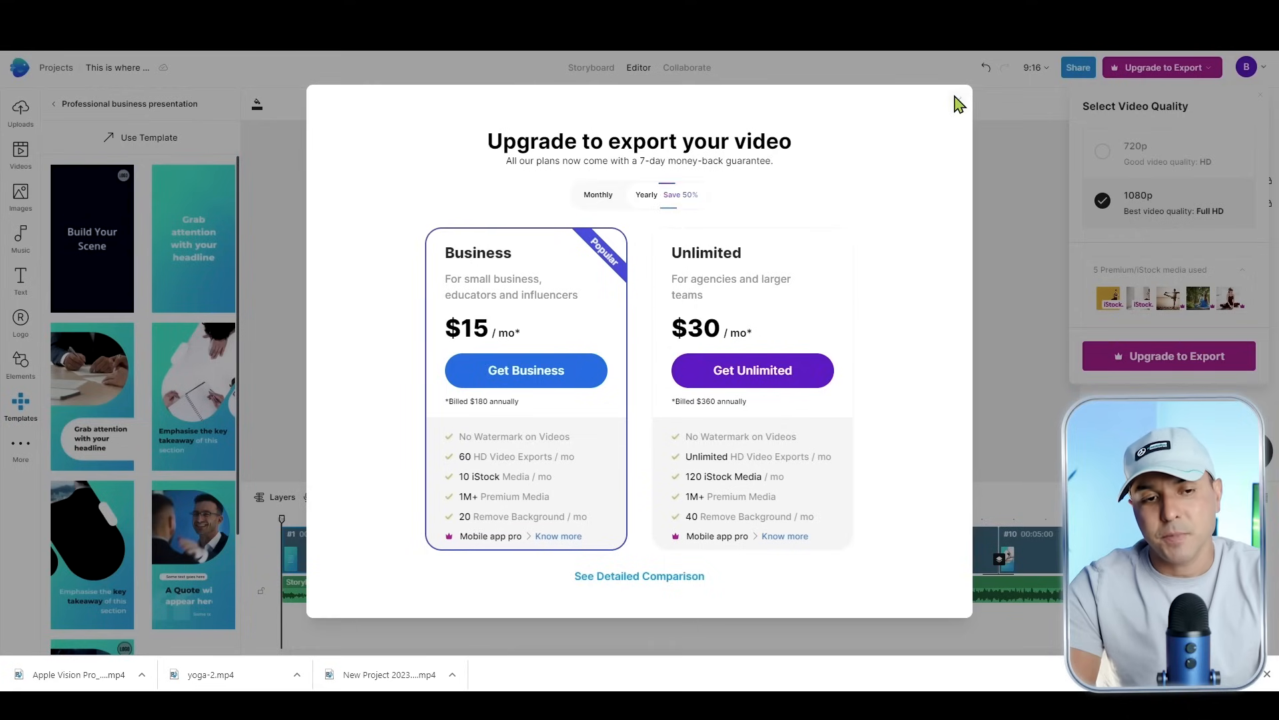
pyautogui.click(957, 101)
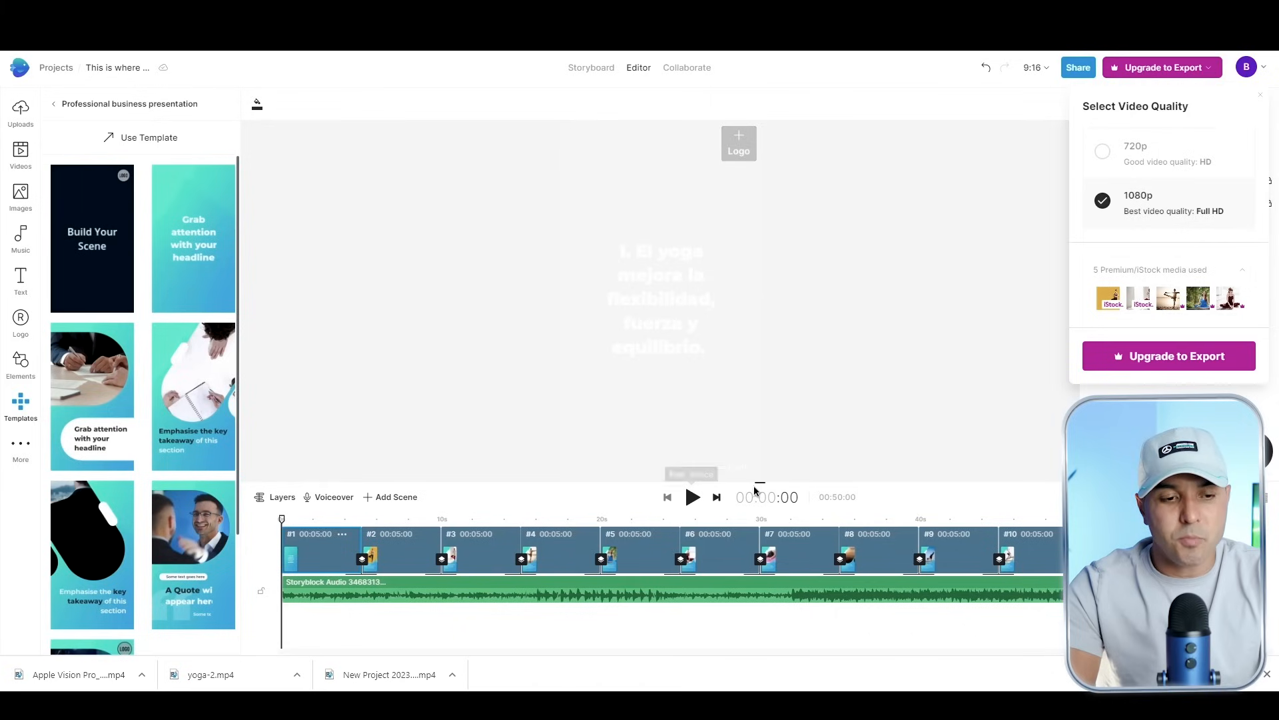
pyautogui.click(666, 496)
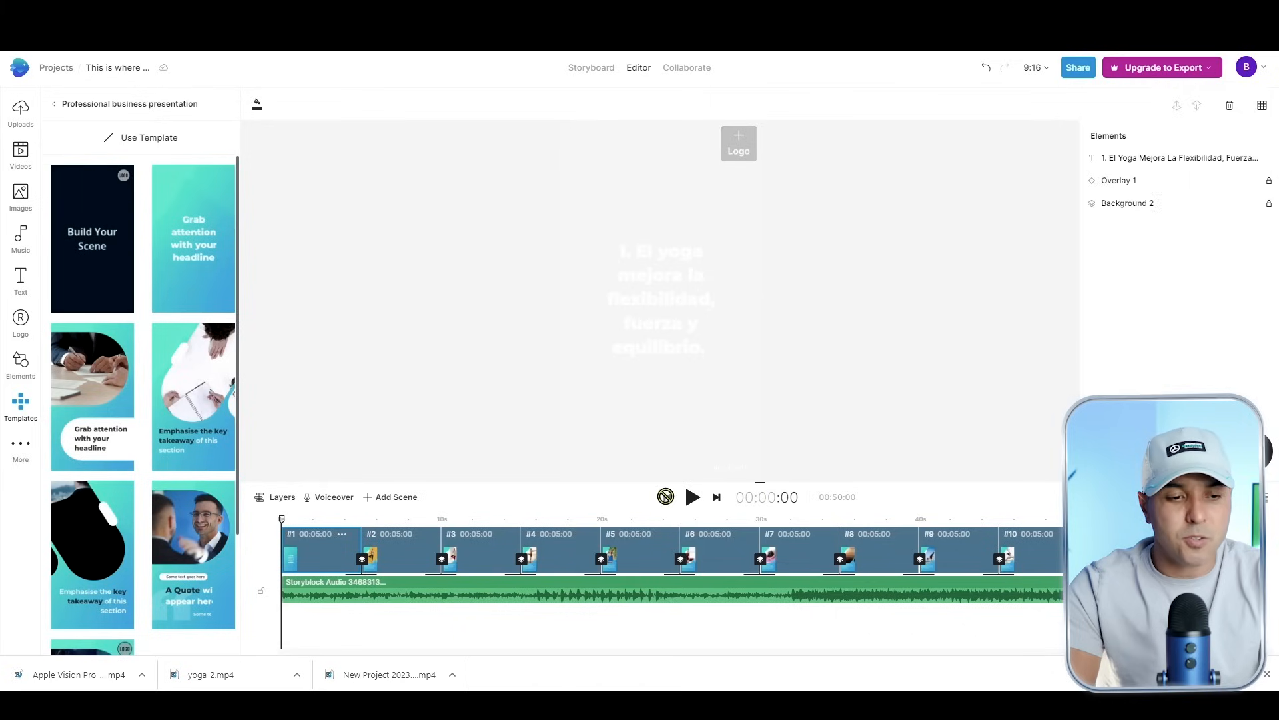